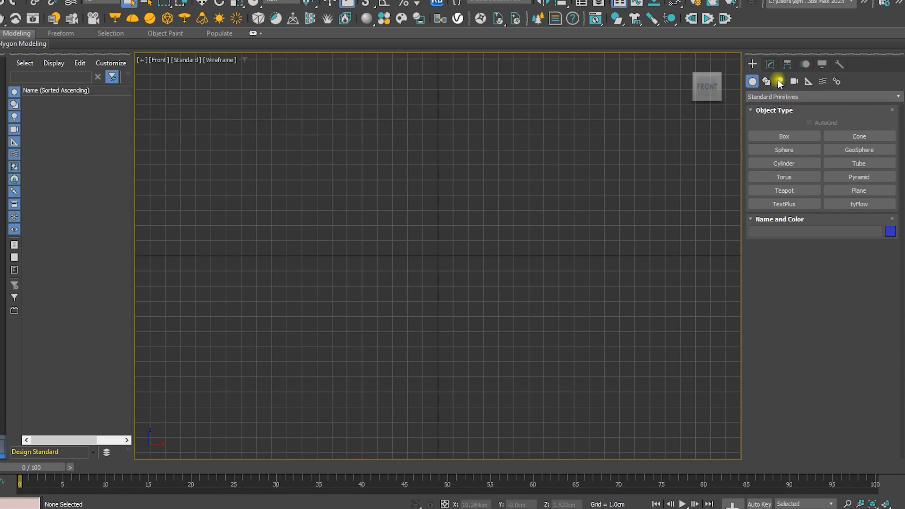
Step: Draw a spline rectangle 40 cm wide and 4 cm high in the front view
click(792, 152)
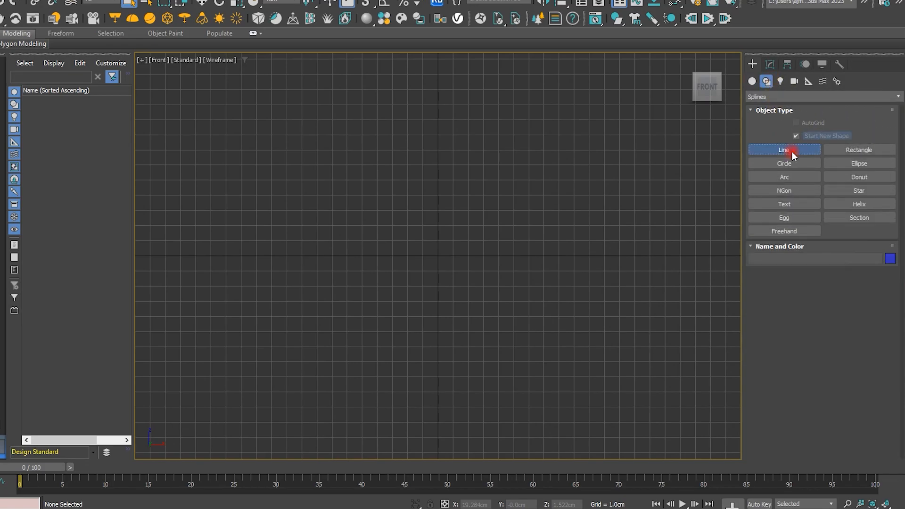
click(865, 154)
middle_drag(339, 242, 640, 311)
scroll(581, 292, up, 2)
scroll(257, 256, down, 4)
middle_drag(258, 257, 330, 265)
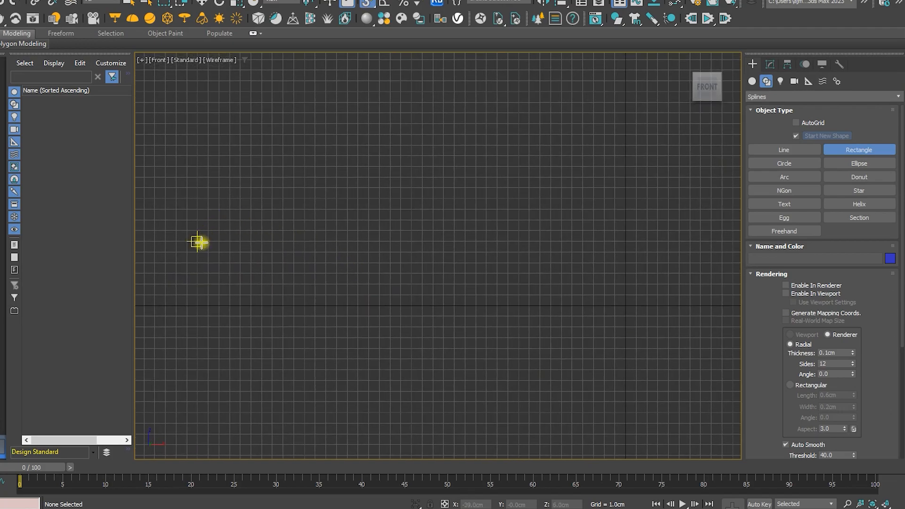
drag(197, 230, 625, 273)
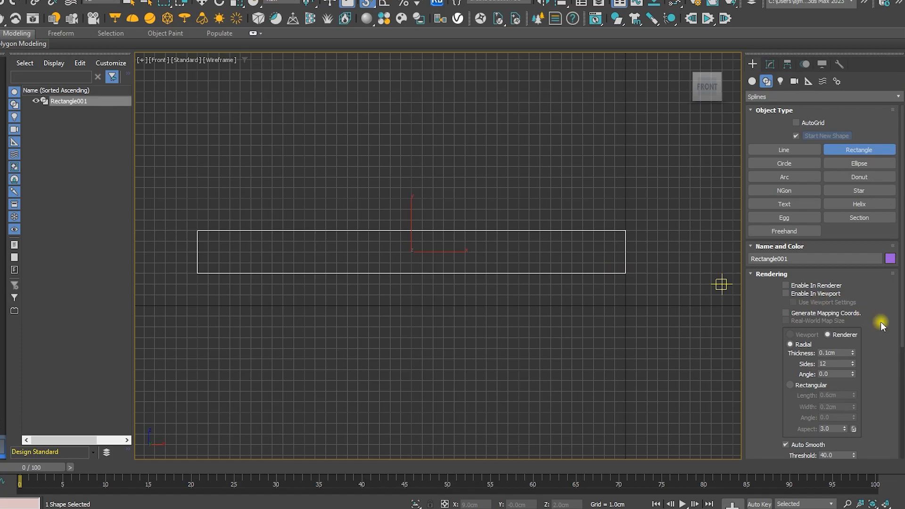
Step: Round the rectangle's corners with a corner radius of about 1 cm
scroll(878, 321, down, 5)
drag(852, 448, 658, 442)
scroll(605, 249, down, 2)
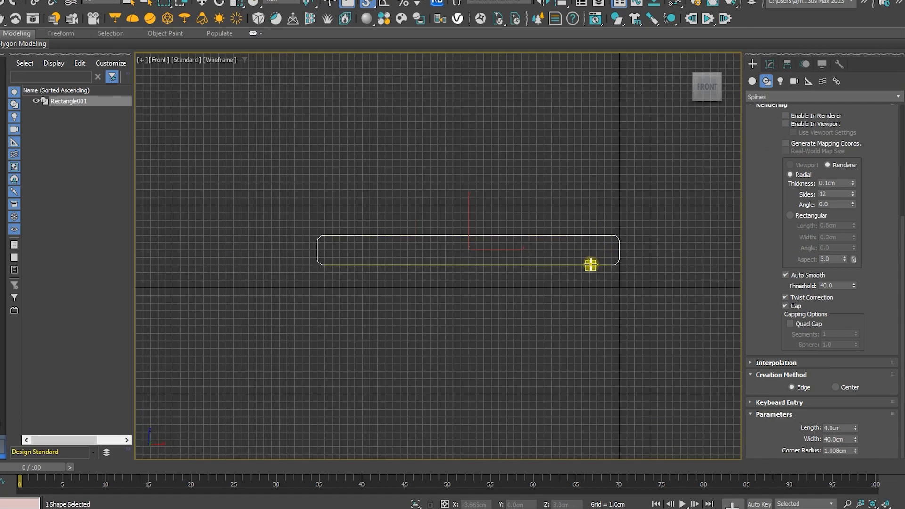
Step: In the perspective view, make a copy of the rounded rectangle rotated 90 degrees about the vertical axis
key(p)
key(z)
middle_drag(499, 263, 472, 317)
key(e)
mouse_move(455, 318)
mouse_down()
mouse_move(528, 312)
mouse_move(502, 317)
mouse_up()
click(437, 296)
Step: Place the rotated rectangle copy at the world origin by setting its X, Y and Z positions to 0
right_click(493, 504)
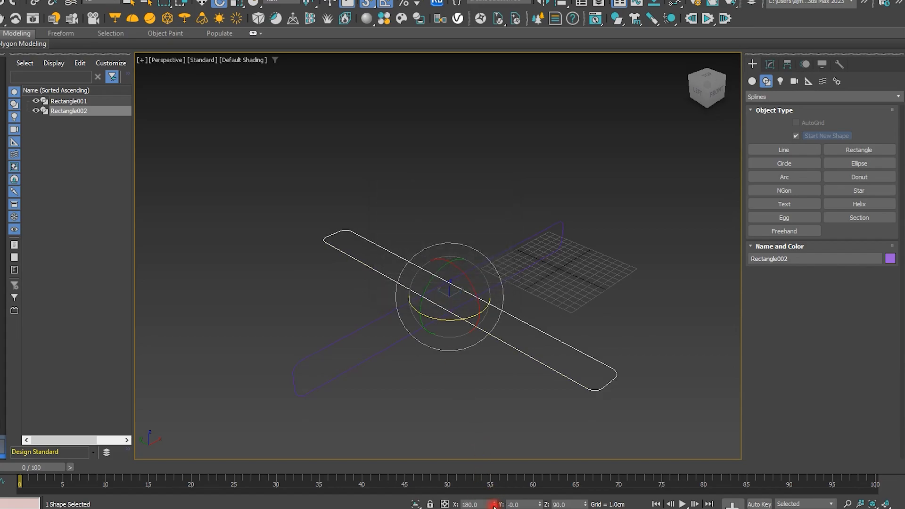
key(w)
right_click(494, 504)
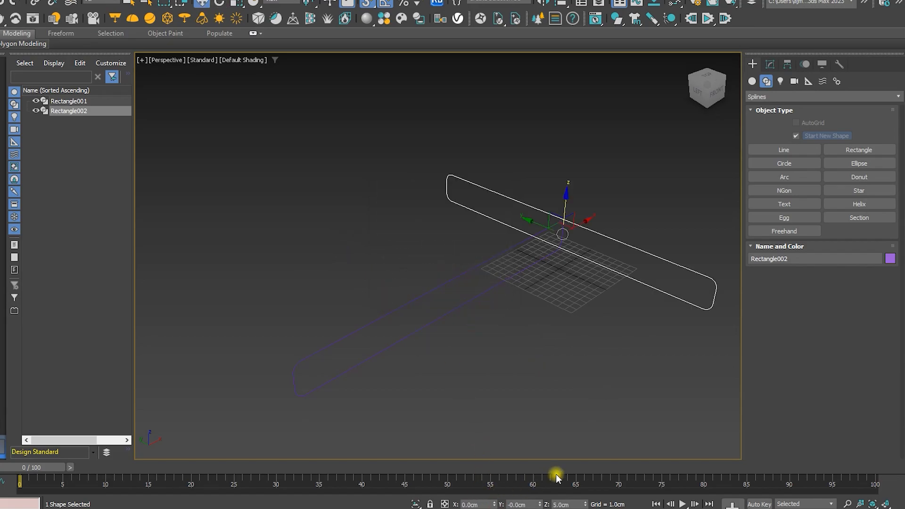
alt+middle_drag(525, 273, 575, 359)
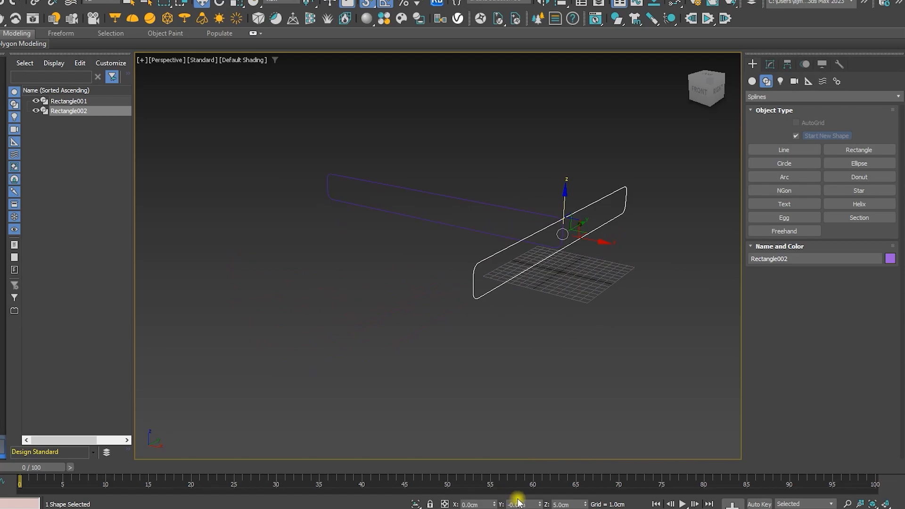
right_click(584, 505)
Step: Move the rectangle copy along X to about 2.1 cm, clear of the first rectangle's end
scroll(571, 286, up, 5)
key(s)
drag(560, 255, 602, 255)
alt+middle_drag(522, 287, 558, 286)
scroll(556, 286, down, 5)
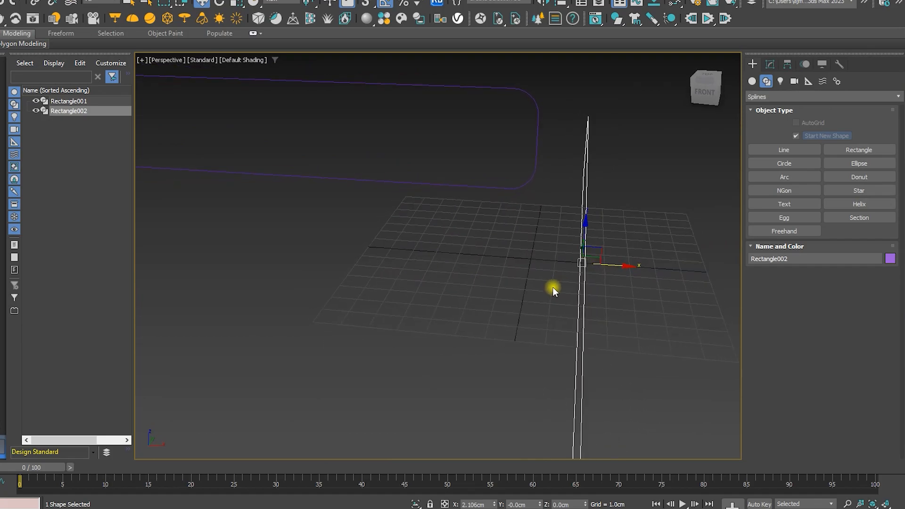
Step: Create a flat box about 10.8 cm wide, 3.6 cm long and 0.27 cm high beside the grid
click(752, 82)
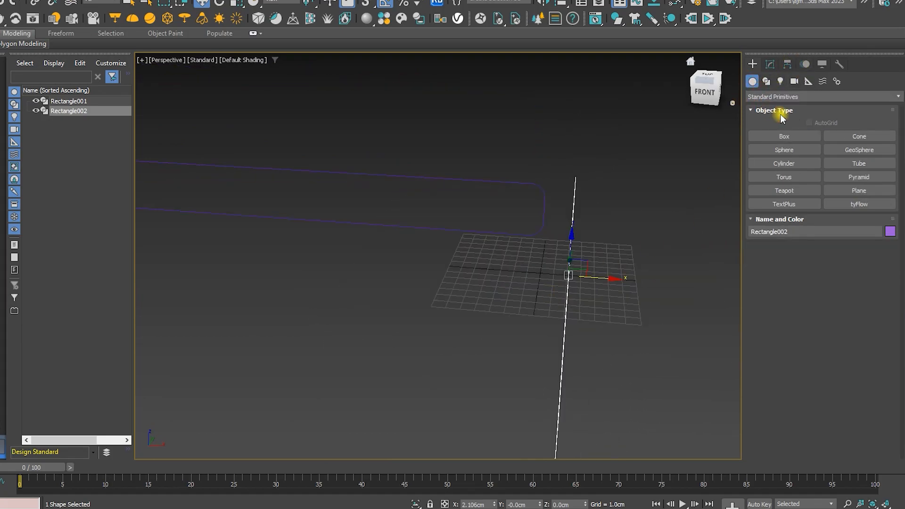
click(783, 135)
drag(335, 295, 481, 330)
click(483, 302)
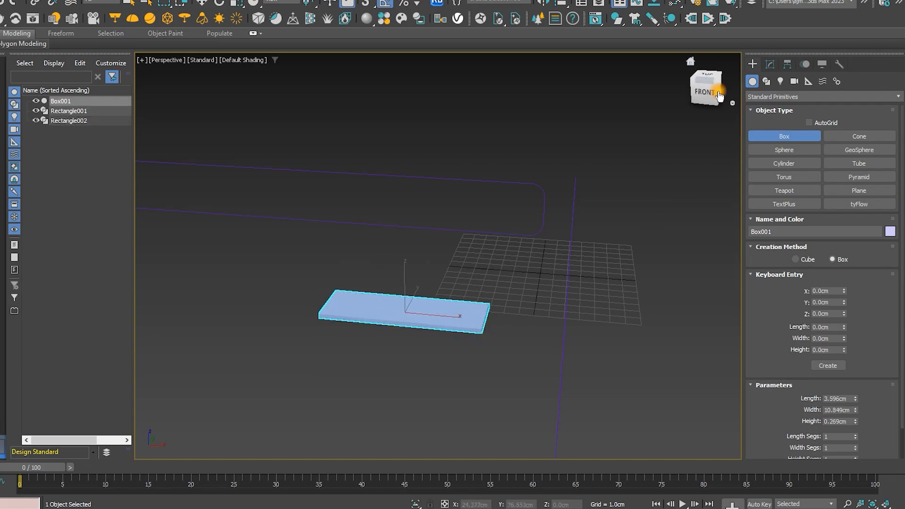
Step: Set the box's length to 10 cm, width to 20 cm and height to 0.2 cm
click(769, 65)
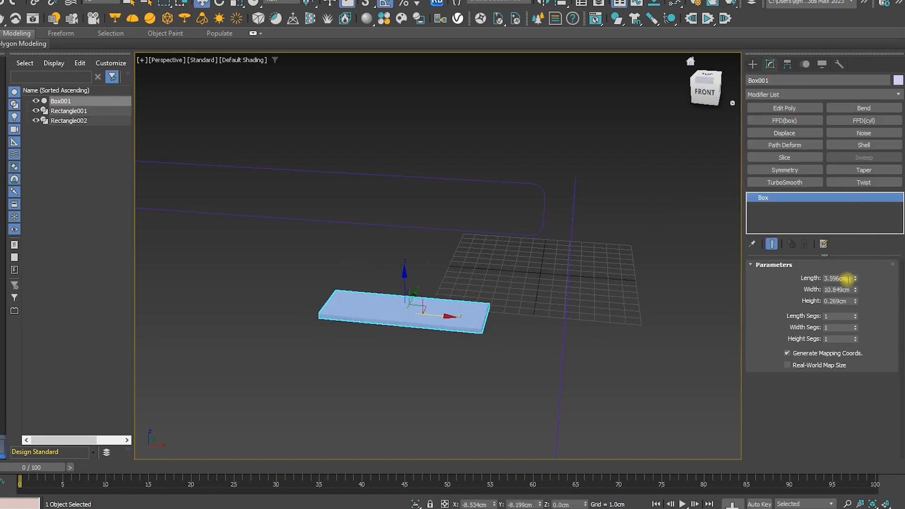
text(5)
key(Return)
text(1)
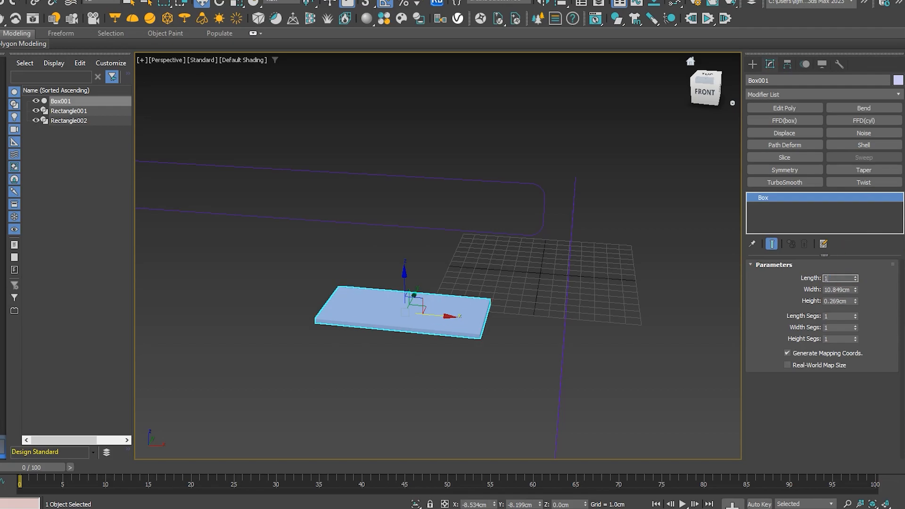
text(0)
key(Return)
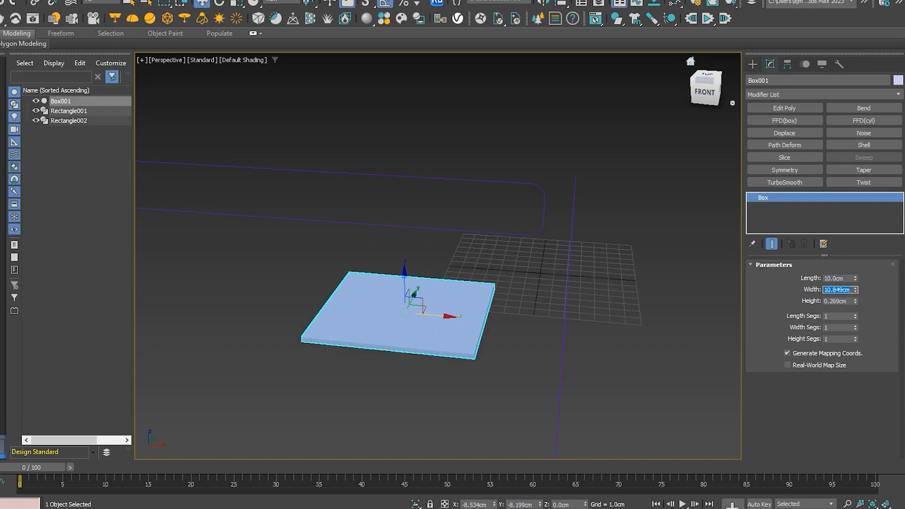
text(20)
key(Return)
text(.2)
key(Return)
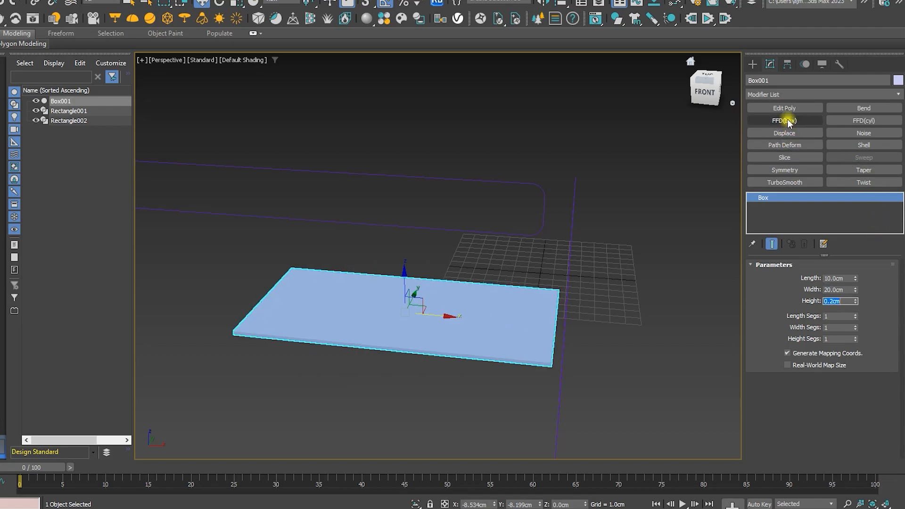
Step: Add a Path Deform modifier to the box and pick the first rounded rectangle as its path
click(788, 96)
text(path)
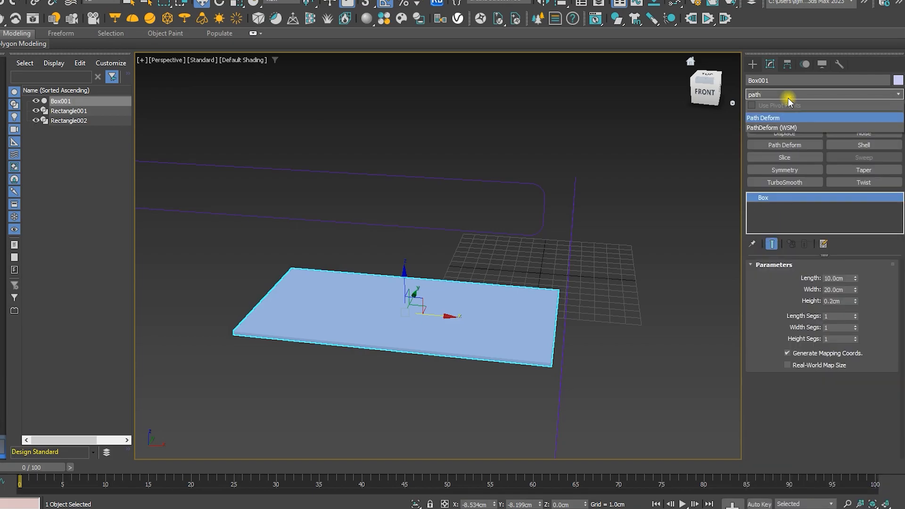
key(Return)
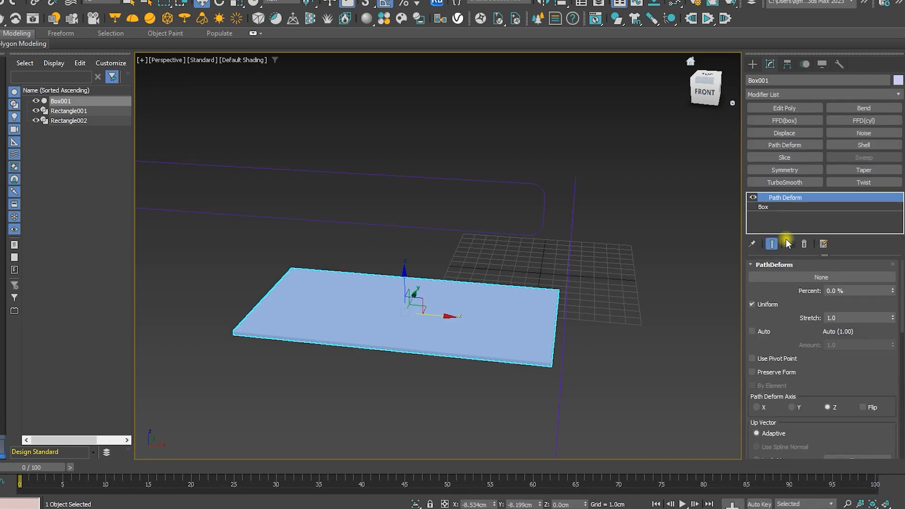
click(788, 276)
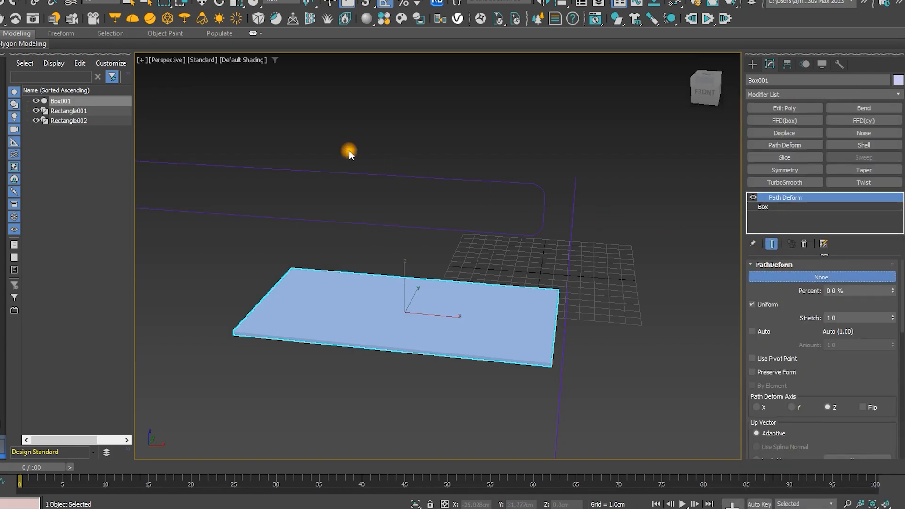
click(367, 172)
Step: Try the Y, Z and X path deform axes on the box
click(792, 407)
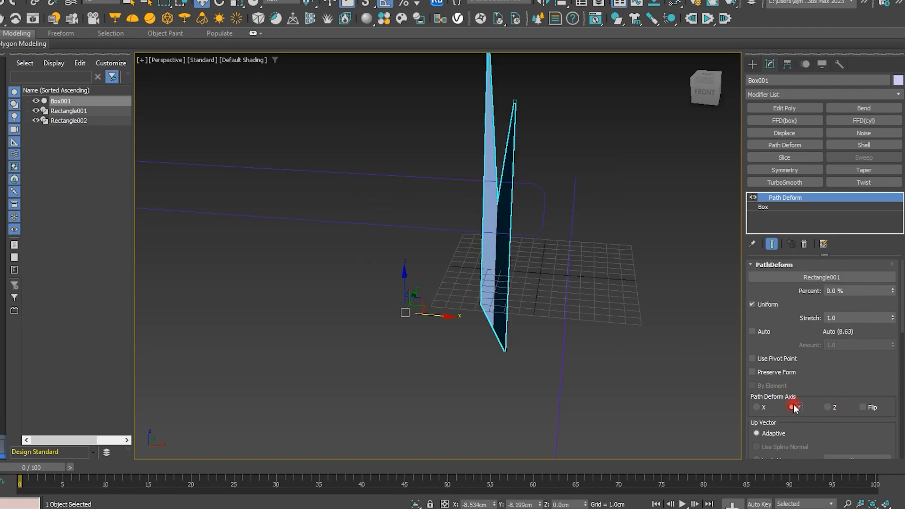
click(829, 408)
click(755, 407)
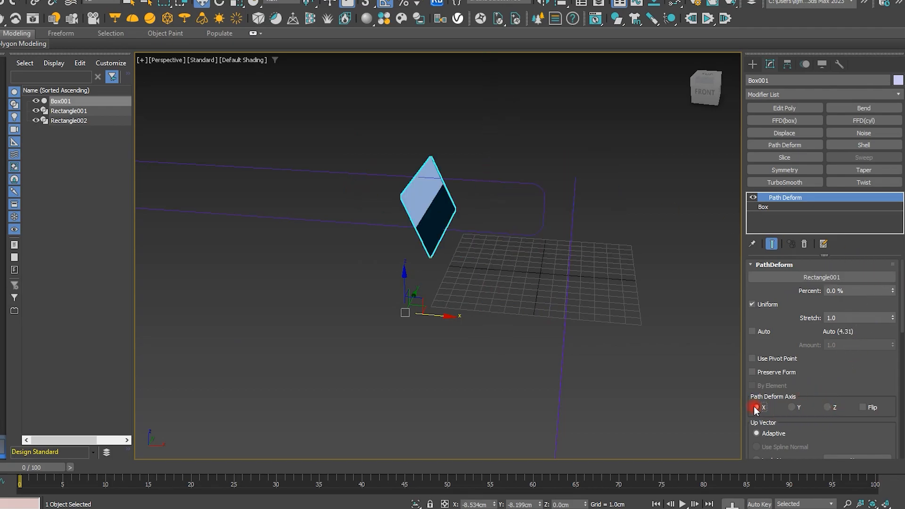
click(790, 408)
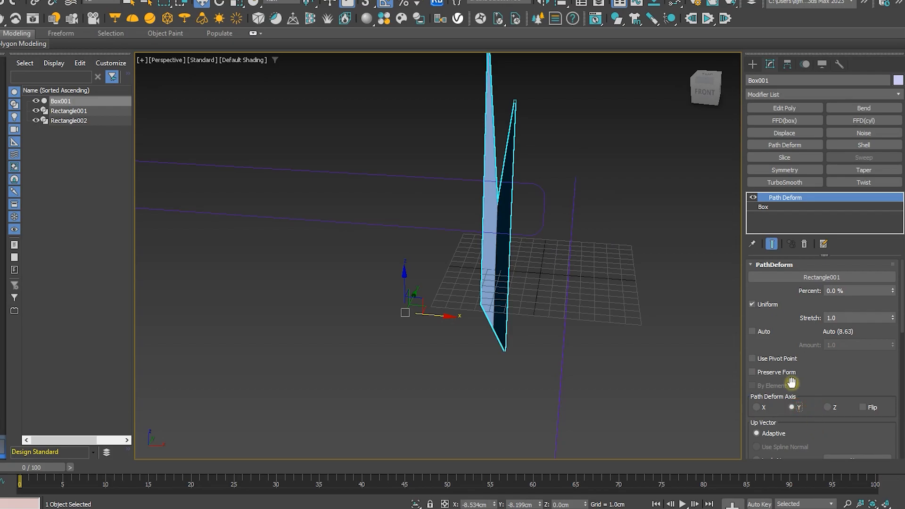
Step: Set the box's width segments to 5 and its path deform axis to X
click(761, 208)
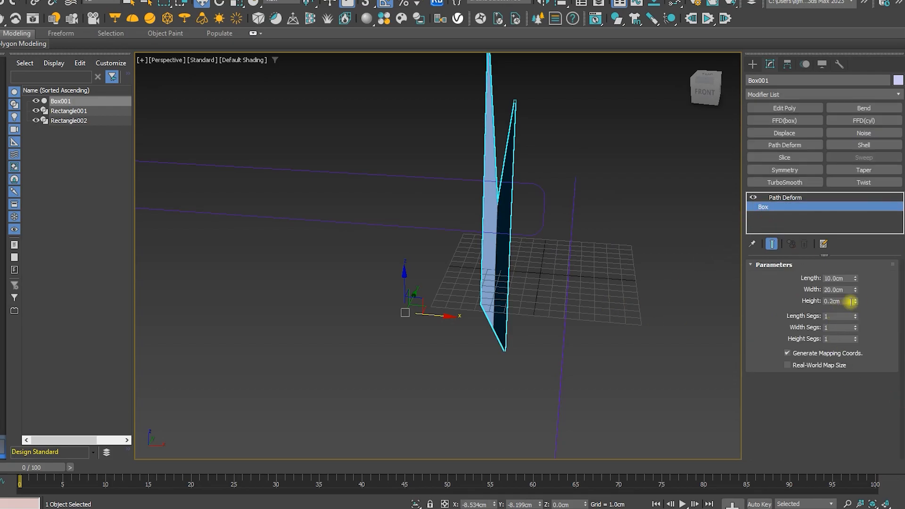
click(855, 325)
click(855, 325)
click(855, 325)
click(856, 325)
click(773, 197)
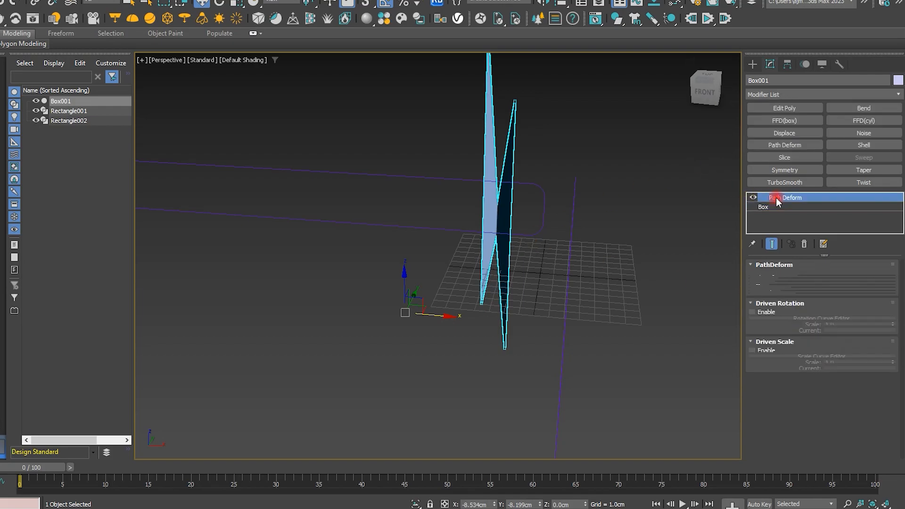
click(756, 407)
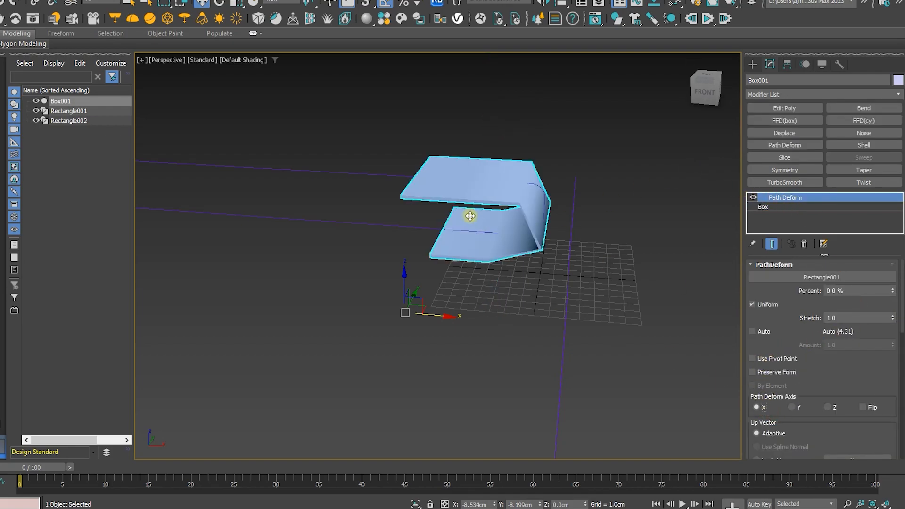
Step: Display edged faces in the viewport and set the box's width segments to 50
mouse_move(483, 220)
alt+middle_down()
mouse_move(541, 285)
mouse_move(489, 284)
mouse_move(541, 278)
alt+middle_up()
key(F4)
click(775, 206)
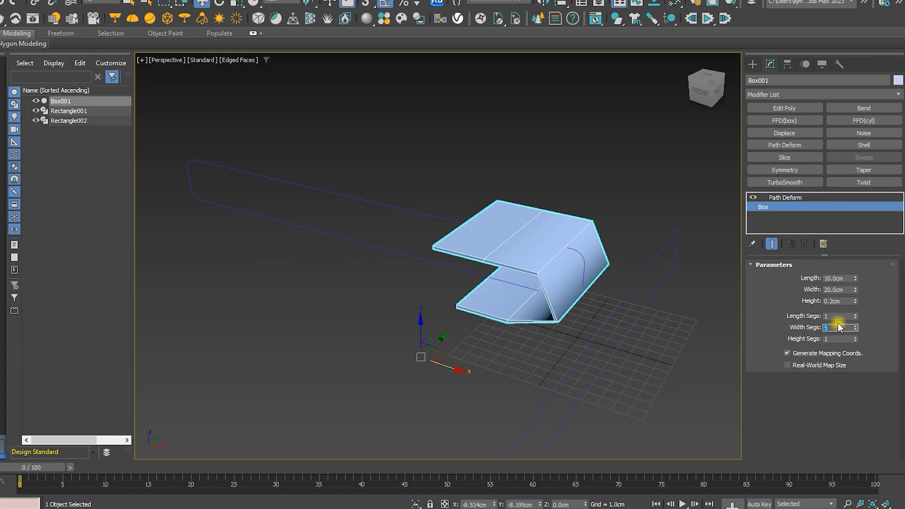
text(50)
key(Return)
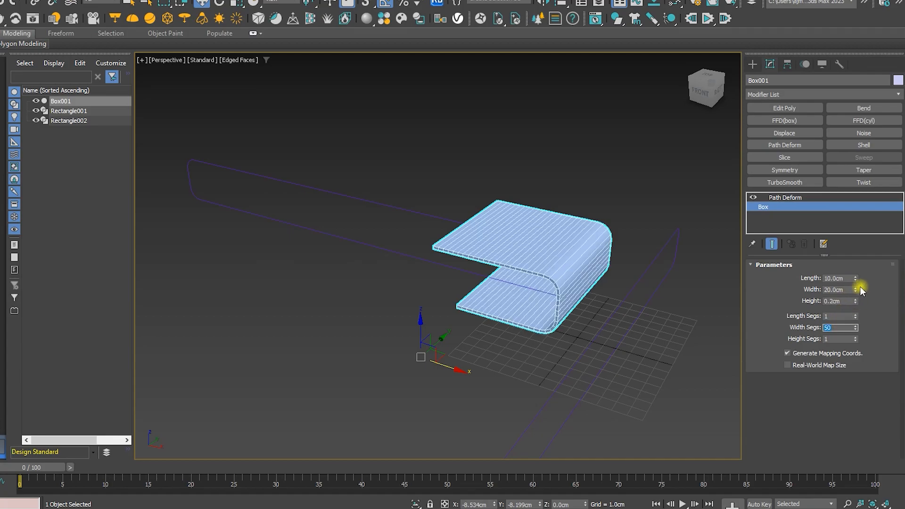
Step: Increase the box's width to 86.25 cm so that its two ends meet around the path
drag(855, 288, 714, 109)
scroll(212, 202, up, 5)
scroll(469, 216, down, 3)
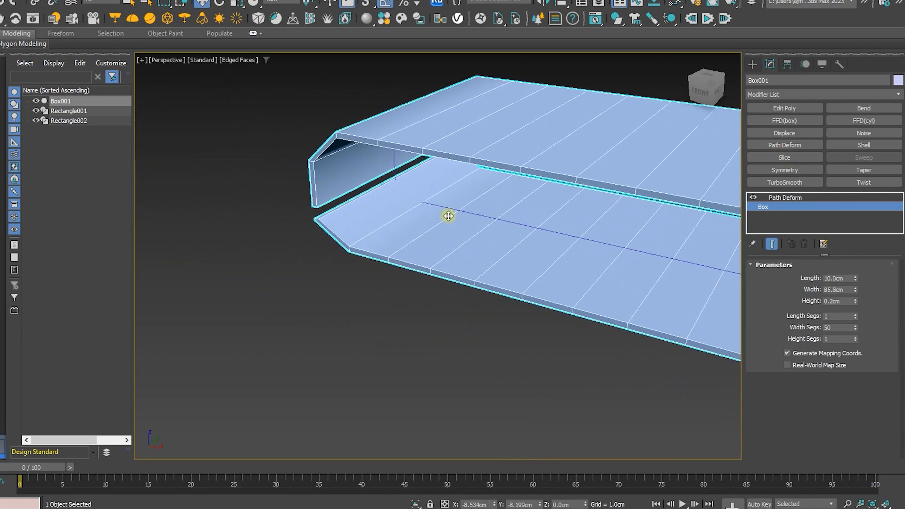
scroll(436, 208, up, 2)
scroll(432, 247, down, 3)
scroll(383, 283, up, 3)
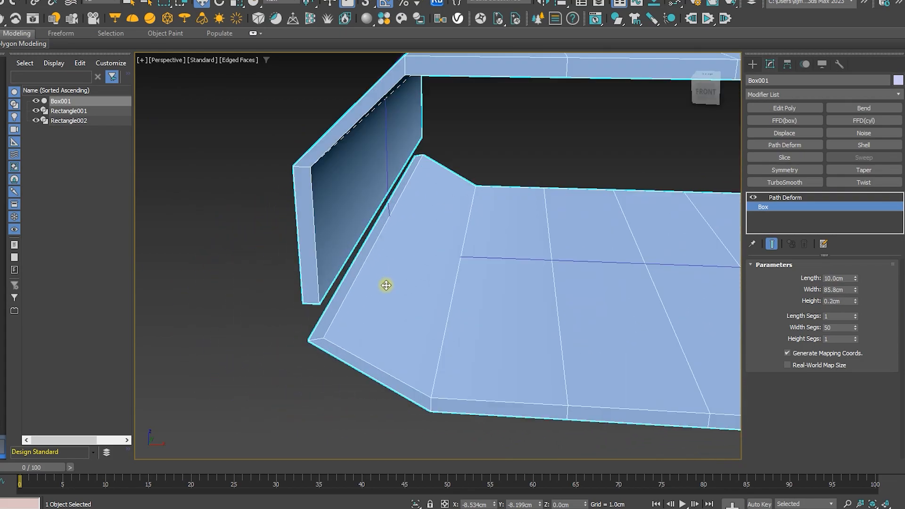
click(853, 287)
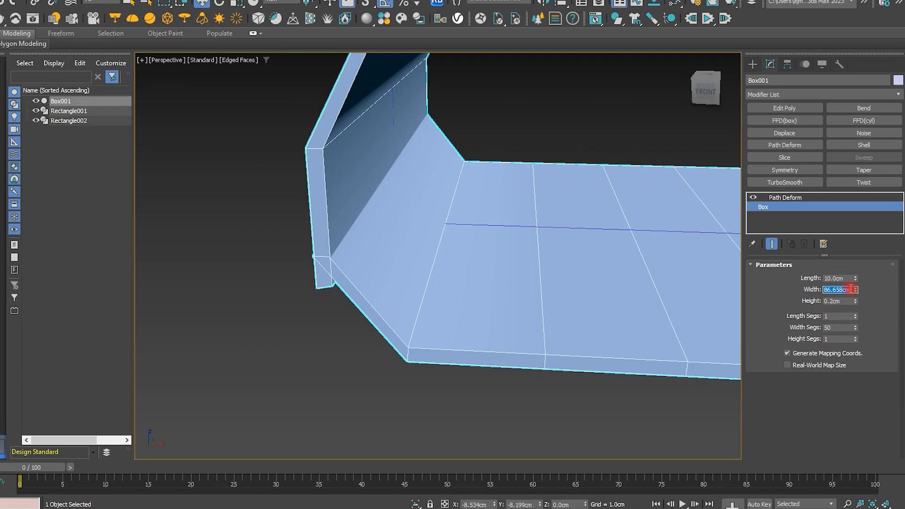
text(86.2)
key(Return)
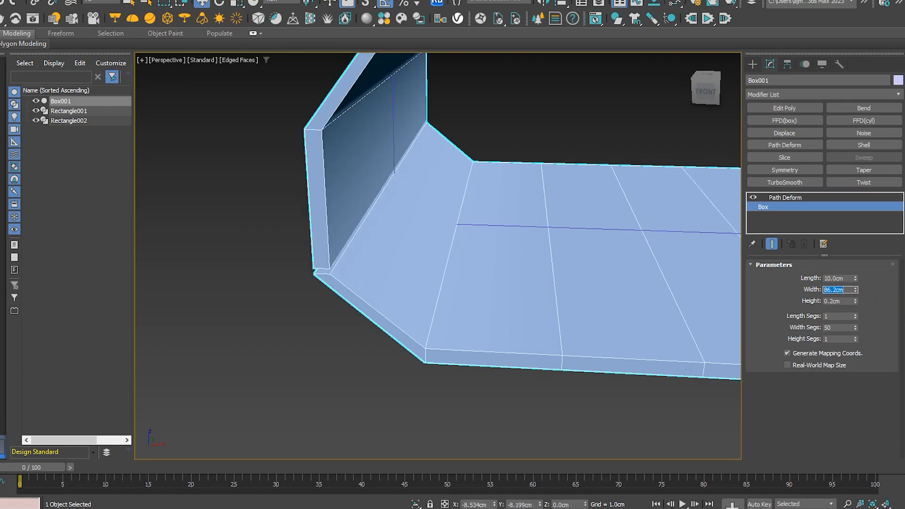
text(5)
key(Return)
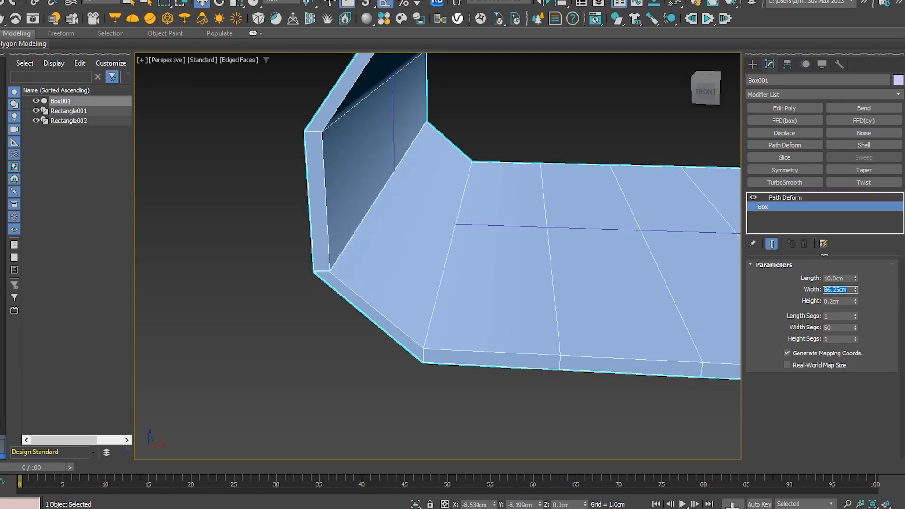
Step: Select the box's Path Deform modifier and set the animation's end time to frame 500
scroll(382, 217, down, 10)
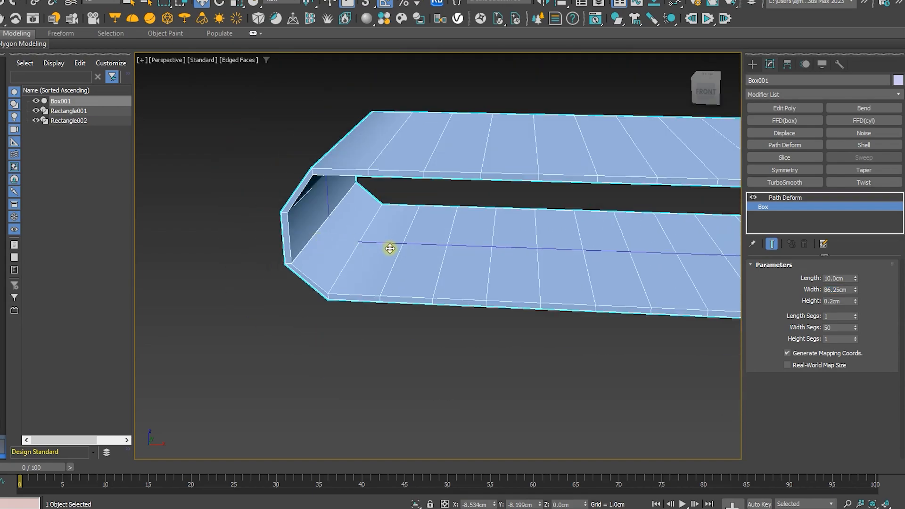
alt+middle_drag(470, 265, 518, 245)
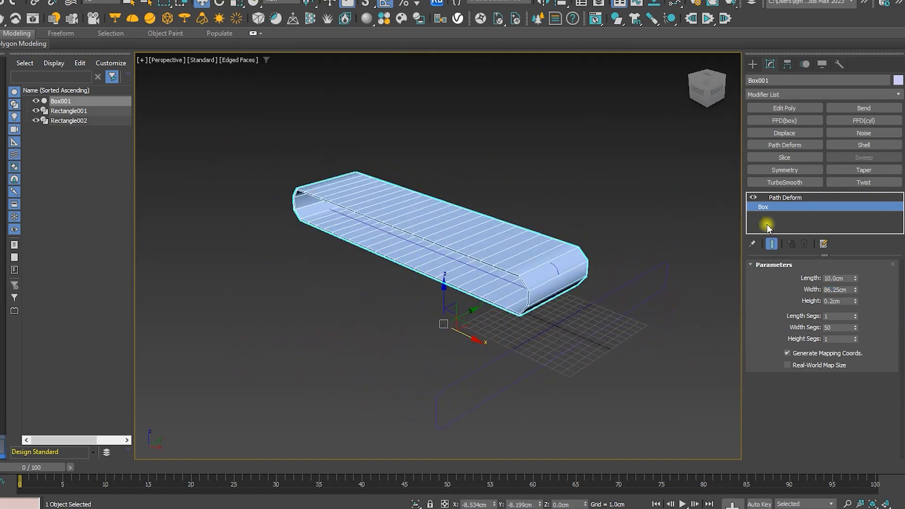
click(785, 197)
middle_drag(641, 327, 655, 291)
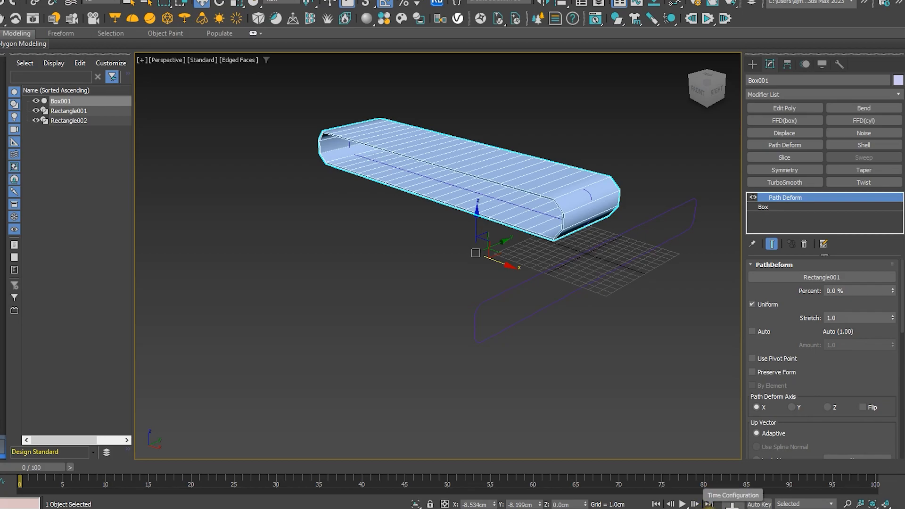
click(731, 504)
click(401, 268)
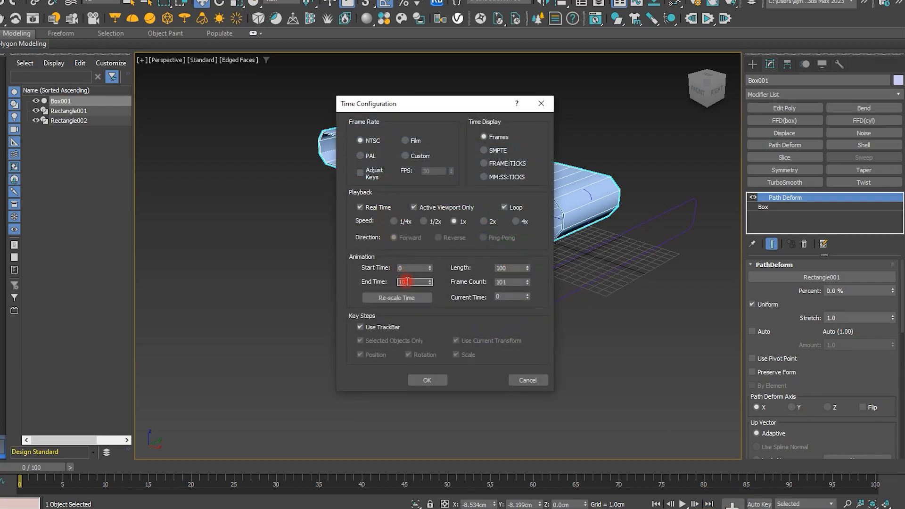
text(500)
key(Return)
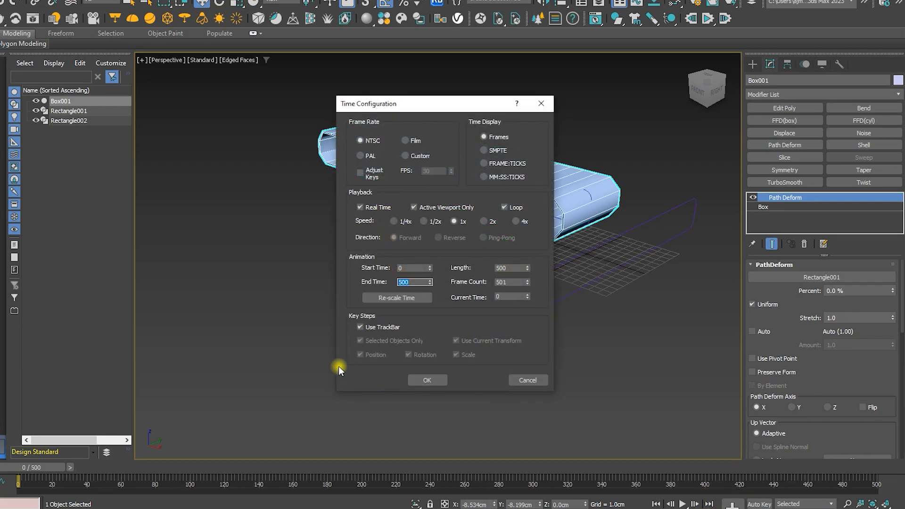
click(427, 379)
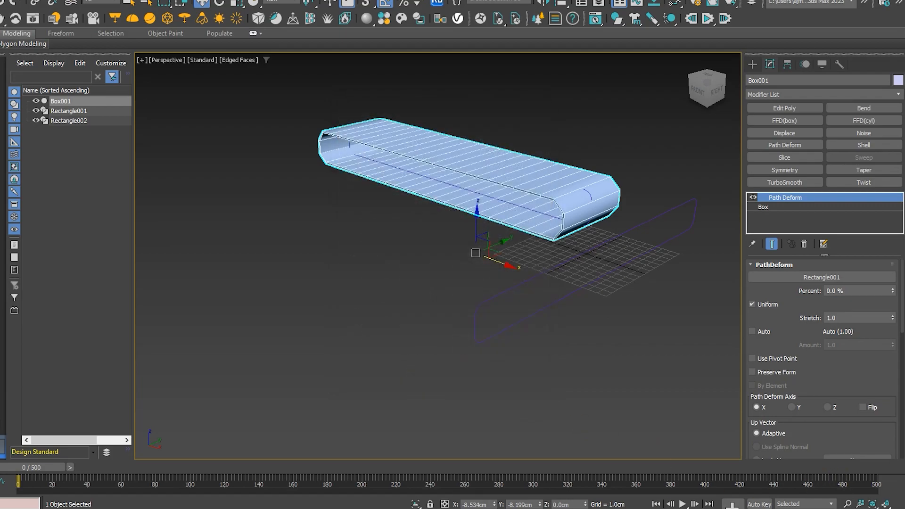
Step: Animate the path deform percent to about -80.2% at frame 500 with Auto Key and play the animation
key(n)
drag(40, 461, 862, 466)
scroll(801, 379, down, 3)
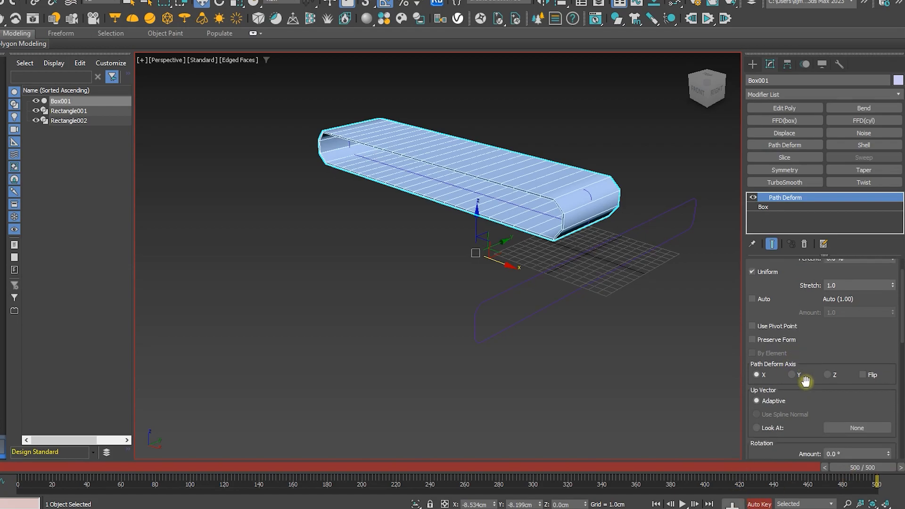
scroll(855, 321, up, 3)
drag(892, 291, 898, 396)
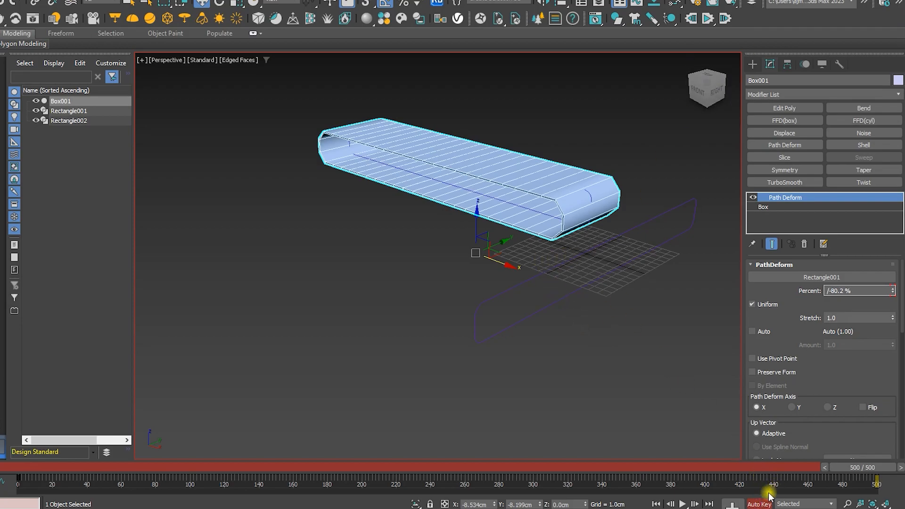
click(682, 503)
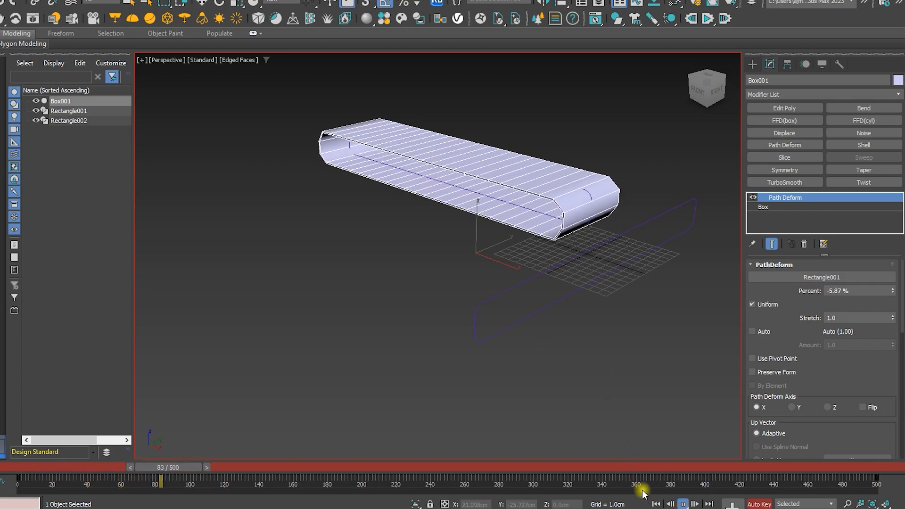
click(682, 504)
Step: Make the keys of the box's path deform Percent curve linear in the Curve Editor and turn Auto Key off
right_click(471, 206)
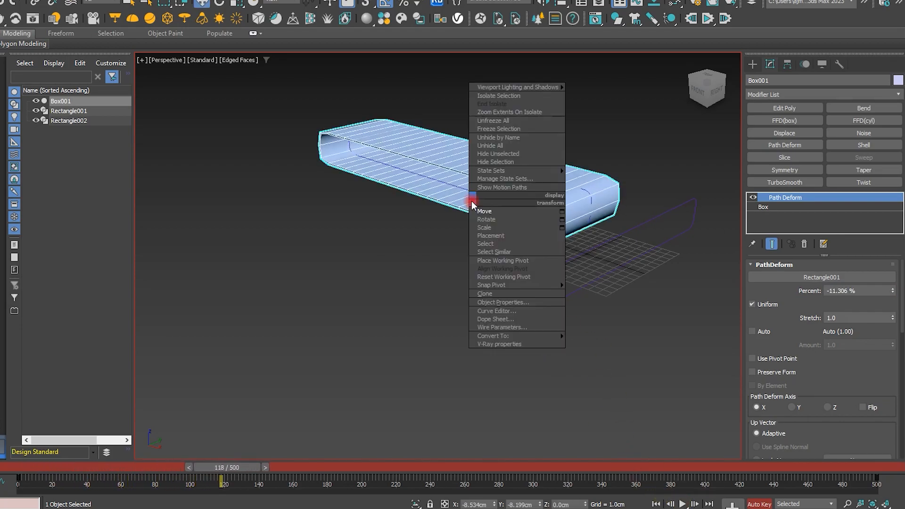
click(534, 313)
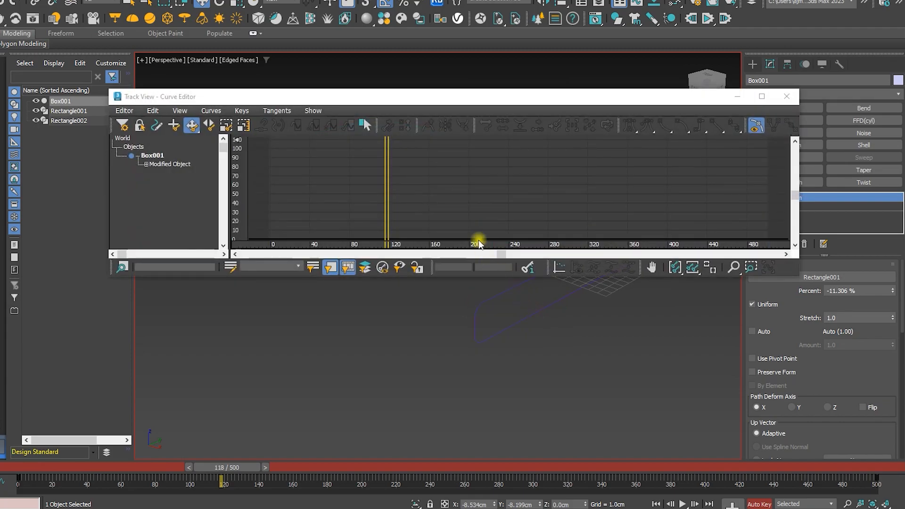
click(147, 164)
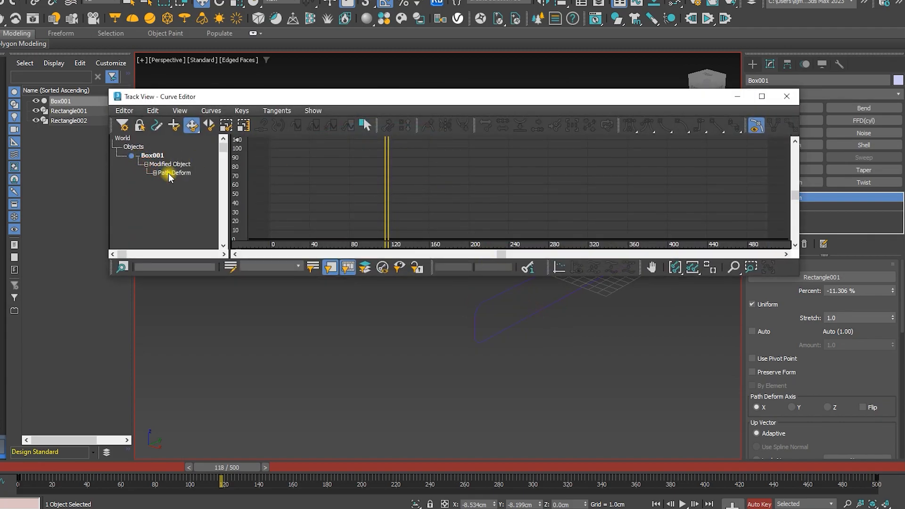
click(169, 174)
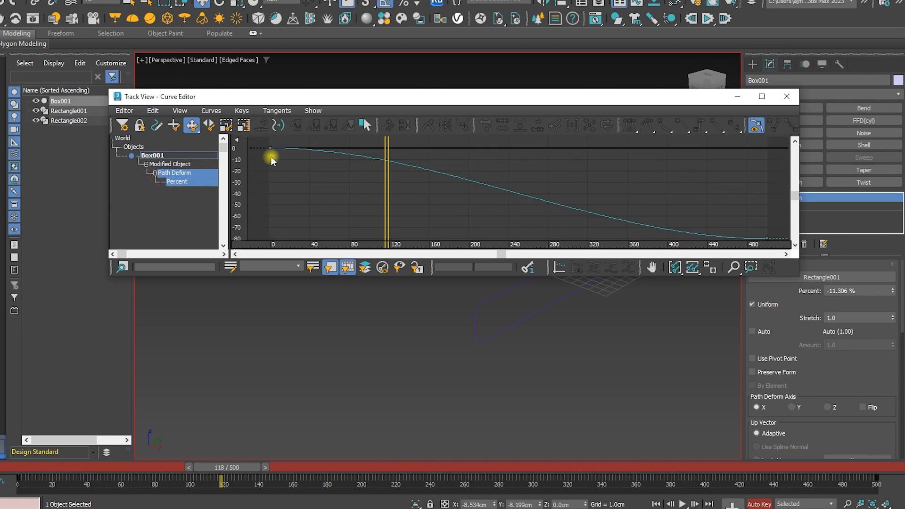
drag(259, 144, 798, 250)
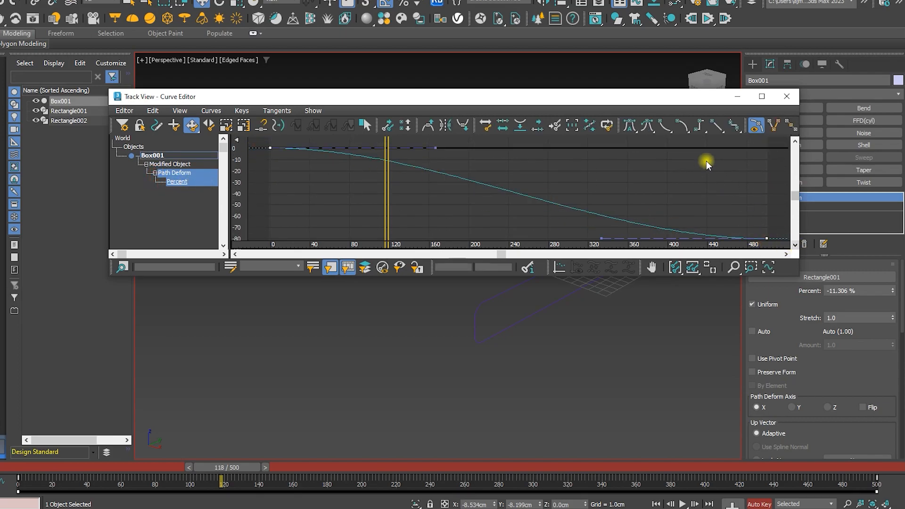
click(715, 125)
click(787, 98)
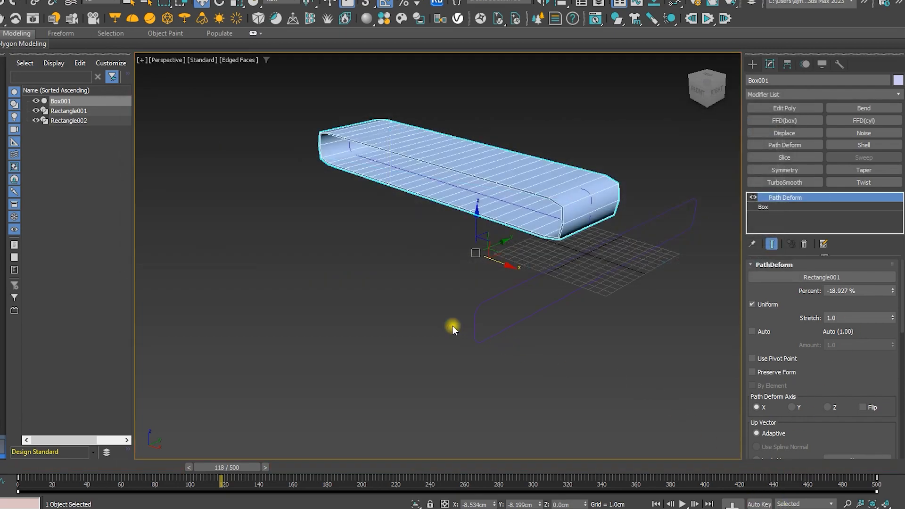
key(n)
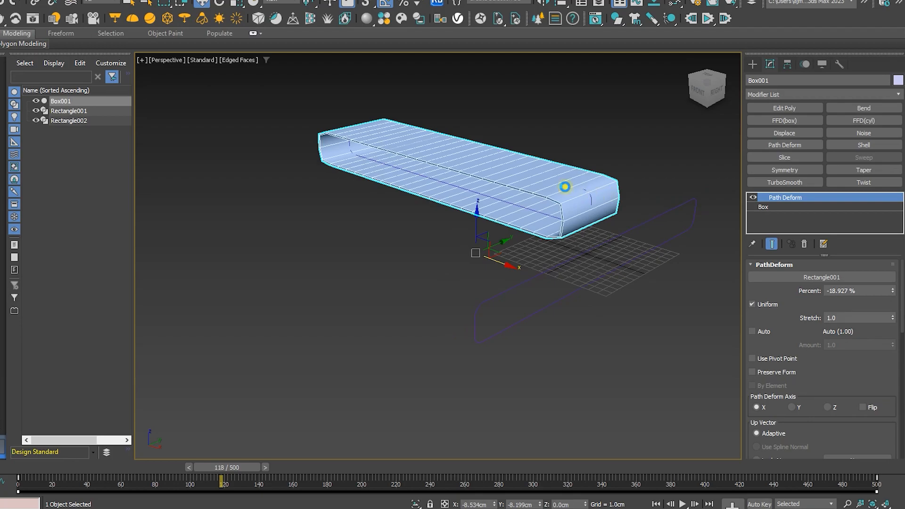
Step: Clone the path-deformed box in place as an independent copy named Box002
key(ctrl+v)
click(408, 224)
click(412, 269)
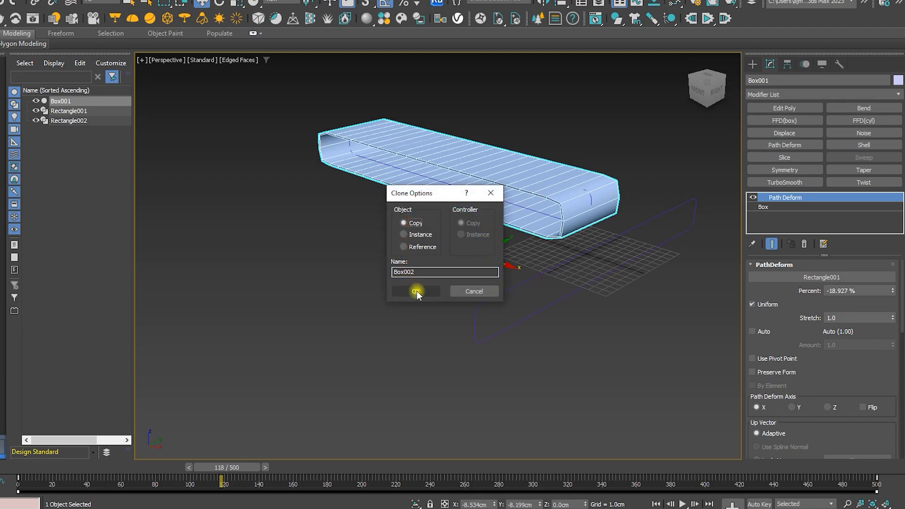
click(417, 290)
Step: Assign Rectangle002 as the copied belt's deform path and set its rotation amount to 90°
click(821, 277)
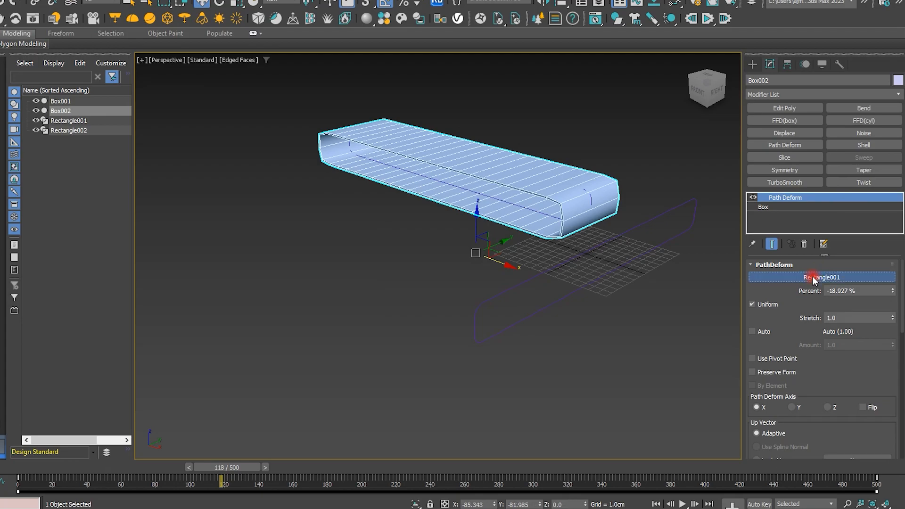
click(642, 223)
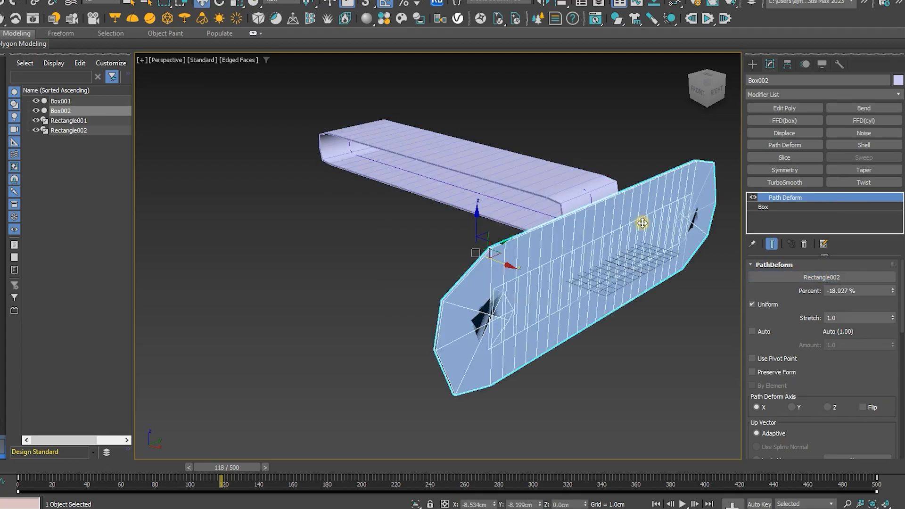
scroll(813, 417, down, 2)
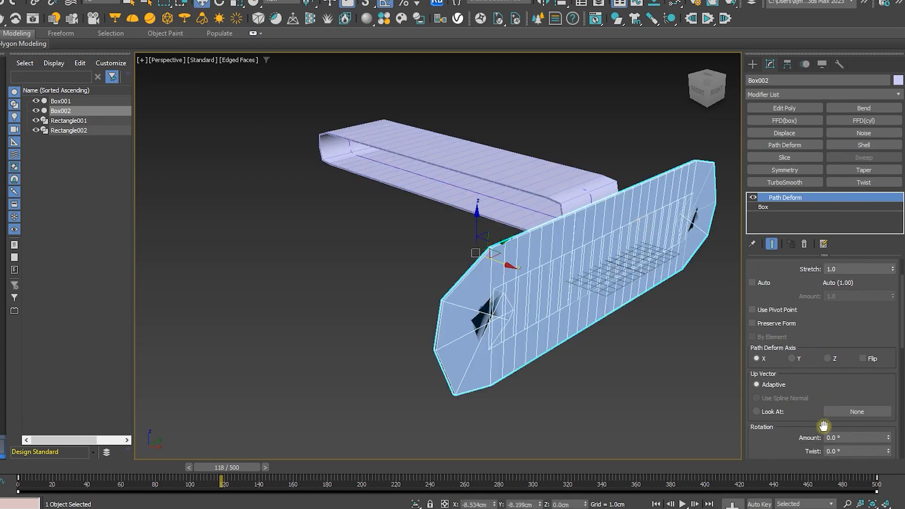
key(Return)
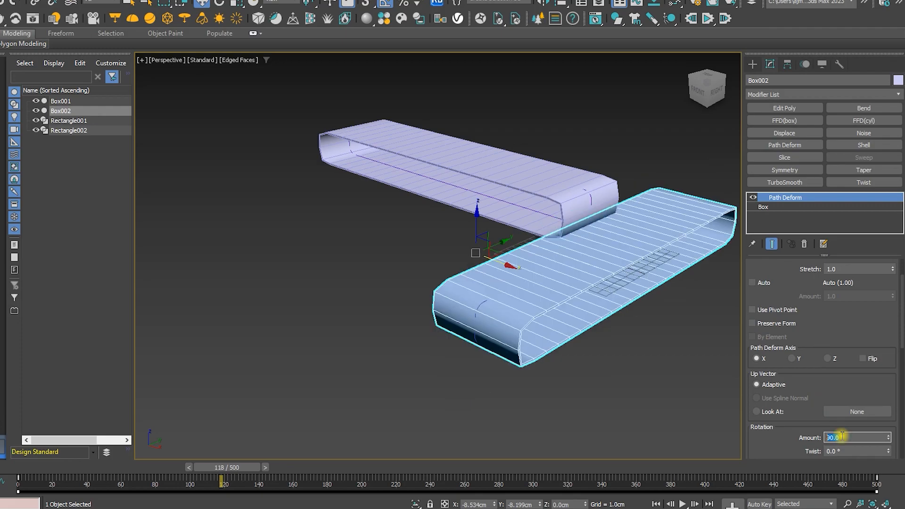
Step: Select the first belt together with its path Rectangle001 and raise both above the second belt, checking from the left view
middle_drag(668, 399, 615, 396)
alt+middle_drag(539, 349, 527, 290)
scroll(407, 240, up, 4)
middle_drag(407, 240, 519, 303)
drag(445, 354, 473, 262)
scroll(472, 266, down, 3)
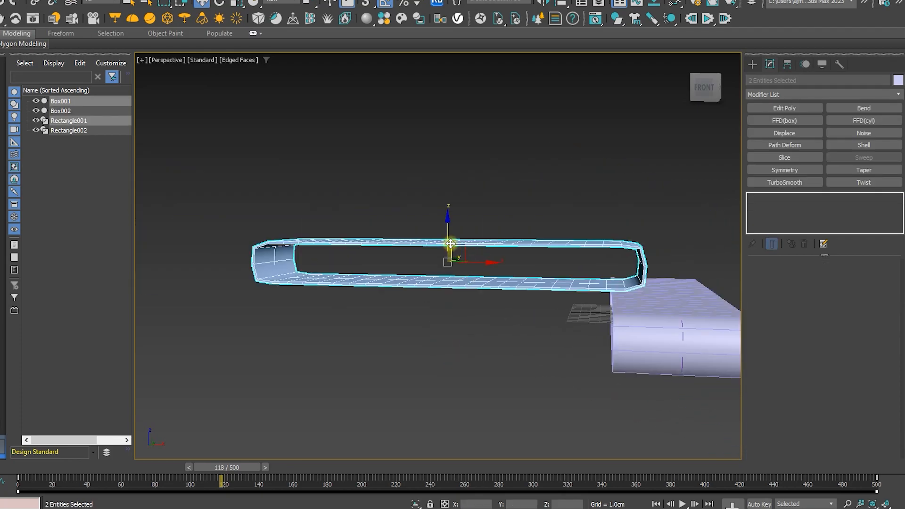
drag(446, 228, 446, 189)
key(l)
key(z)
scroll(452, 214, down, 4)
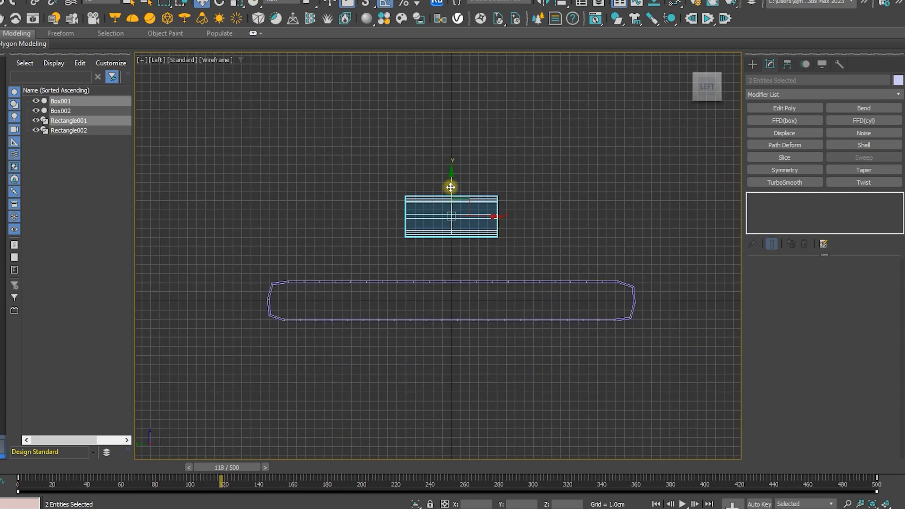
drag(450, 187, 451, 172)
Step: Shift the first belt and its path about -2.87 cm along X in the front view and play the animation in perspective
key(f)
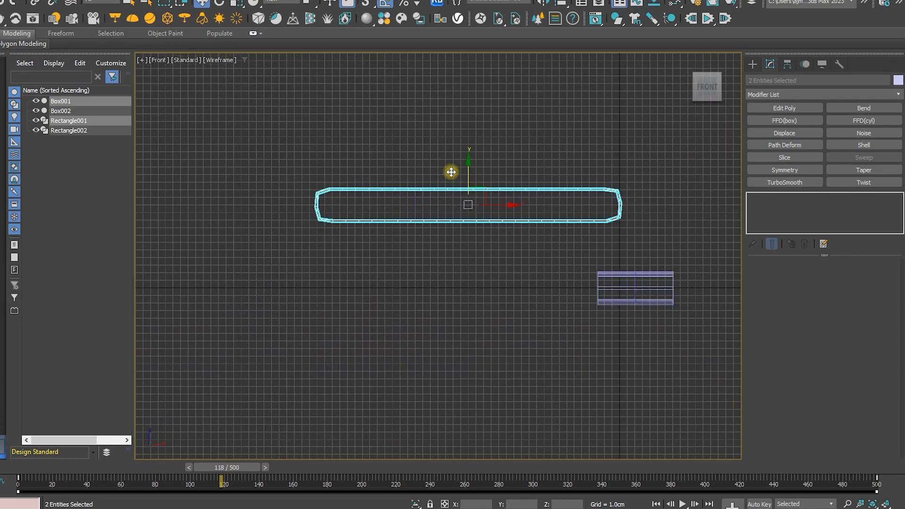
drag(496, 204, 476, 203)
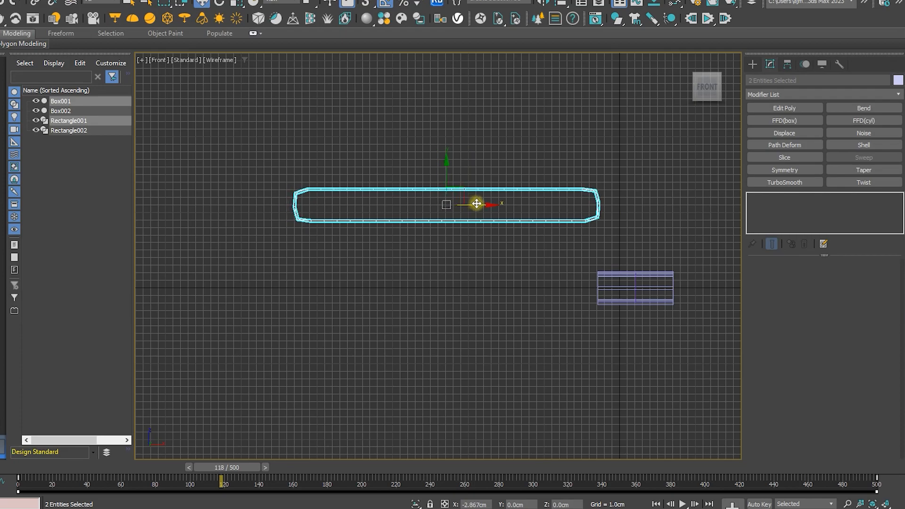
click(492, 291)
key(p)
alt+middle_drag(497, 289, 473, 353)
click(683, 503)
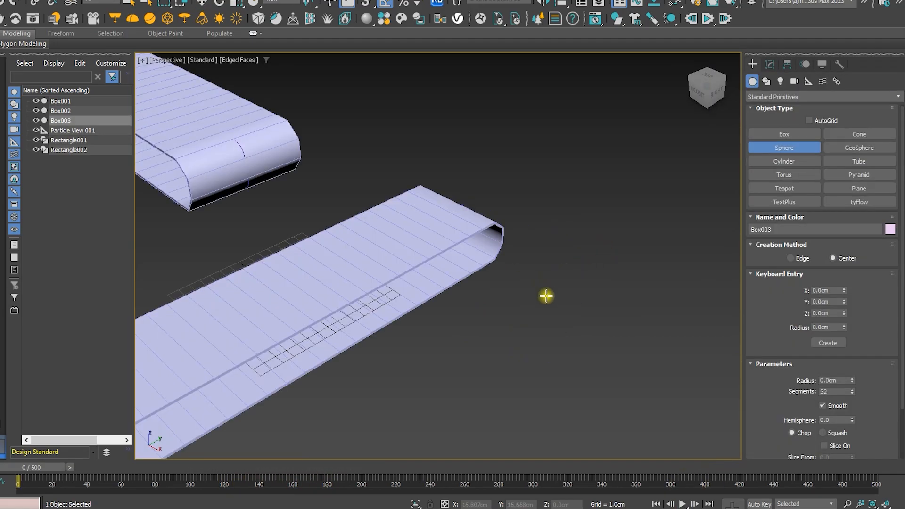
Step: Draw a sphere of about 2.03 cm radius beyond the lower belt's end and place one overlapping copy about 3 cm above it
drag(545, 296, 577, 298)
scroll(545, 298, up, 4)
alt+middle_drag(546, 298, 525, 291)
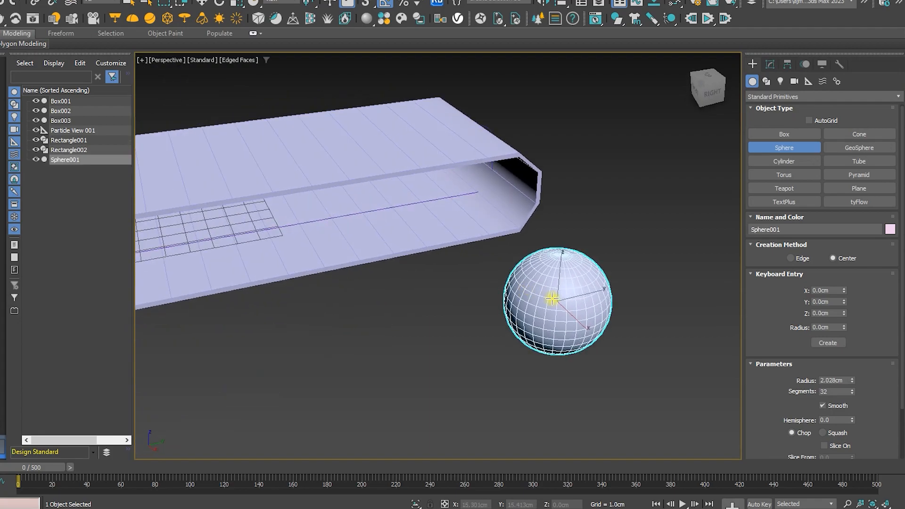
key(w)
mouse_move(559, 271)
shift+mouse_down()
mouse_move(565, 222)
mouse_move(564, 231)
shift+mouse_up()
click(448, 298)
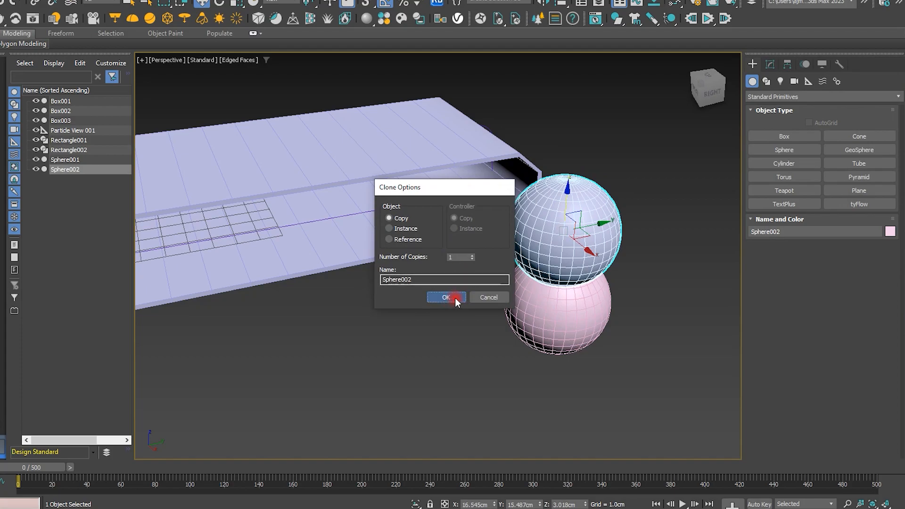
Step: Add a Boolean modifier to the lower sphere and unite it with the upper sphere
scroll(541, 297, up, 4)
click(576, 322)
click(769, 65)
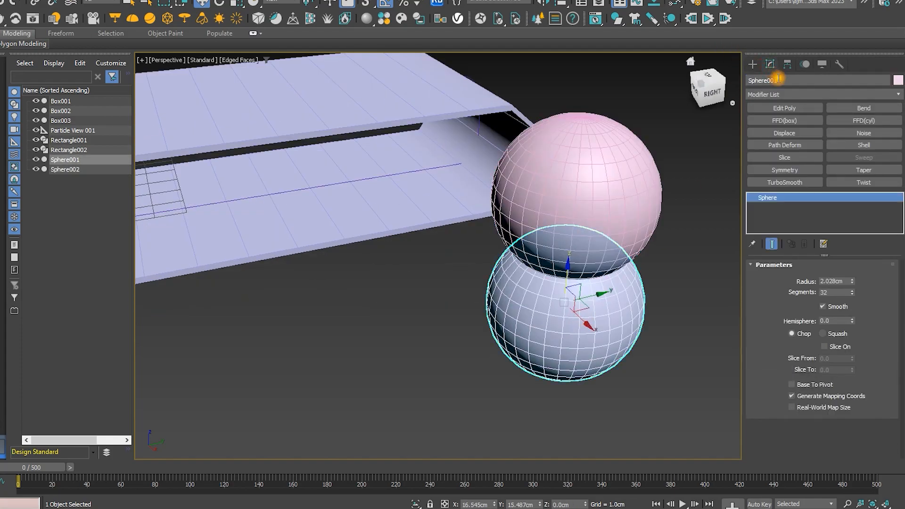
click(787, 95)
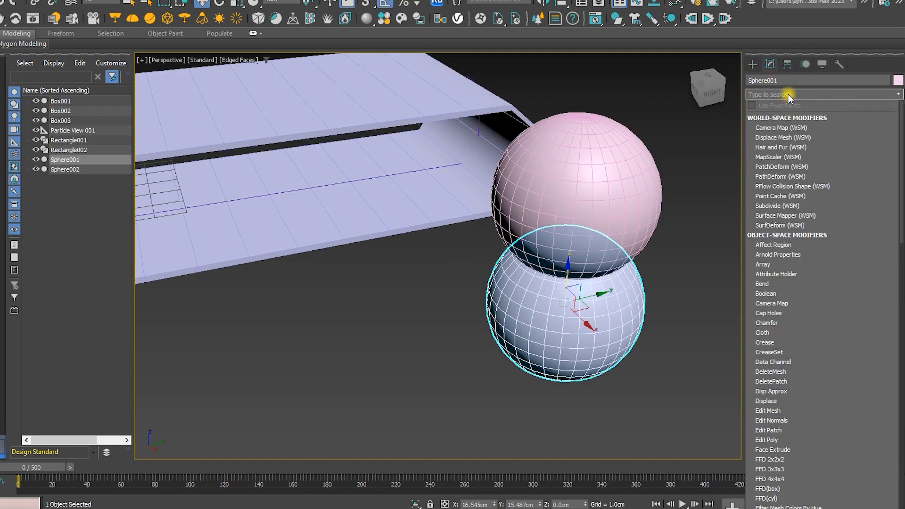
text(bool)
click(767, 117)
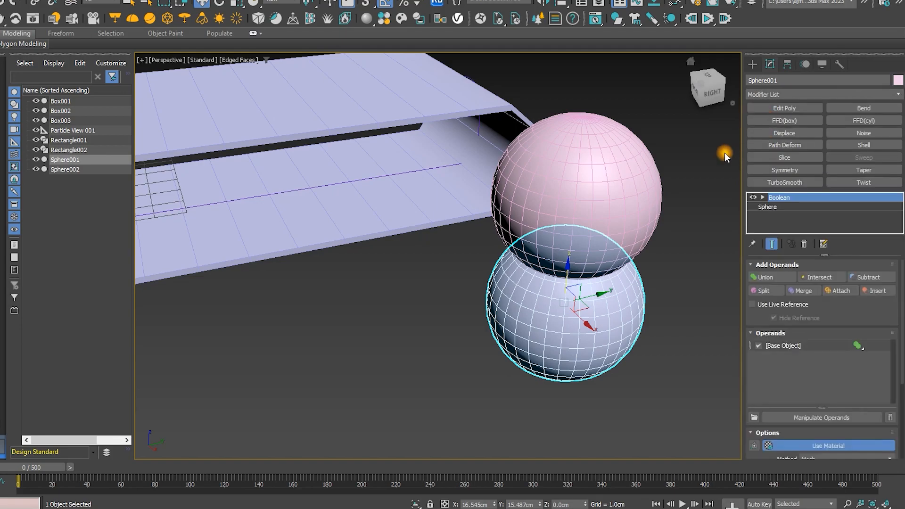
scroll(656, 198, up, 2)
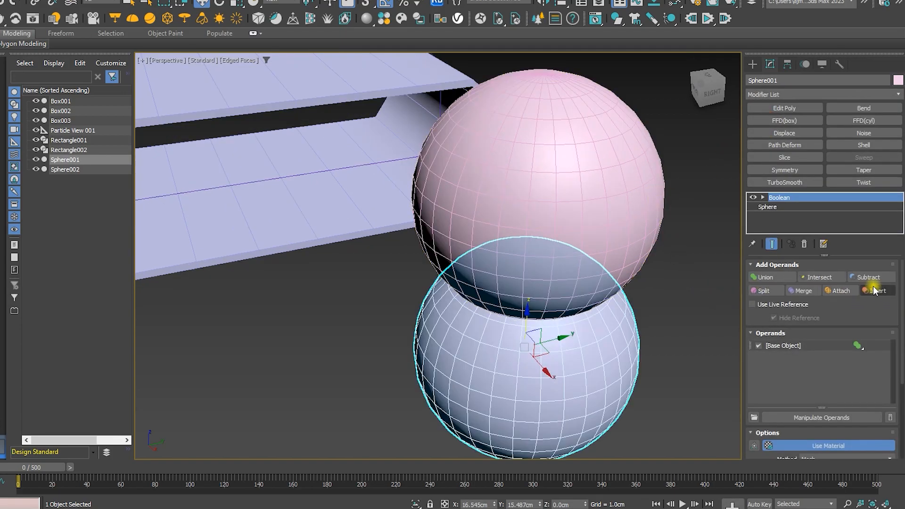
click(529, 171)
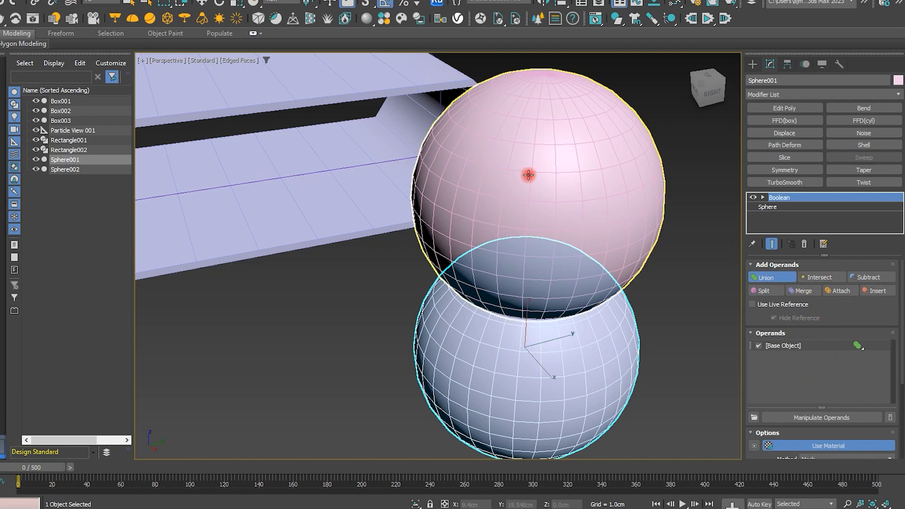
scroll(766, 377, down, 4)
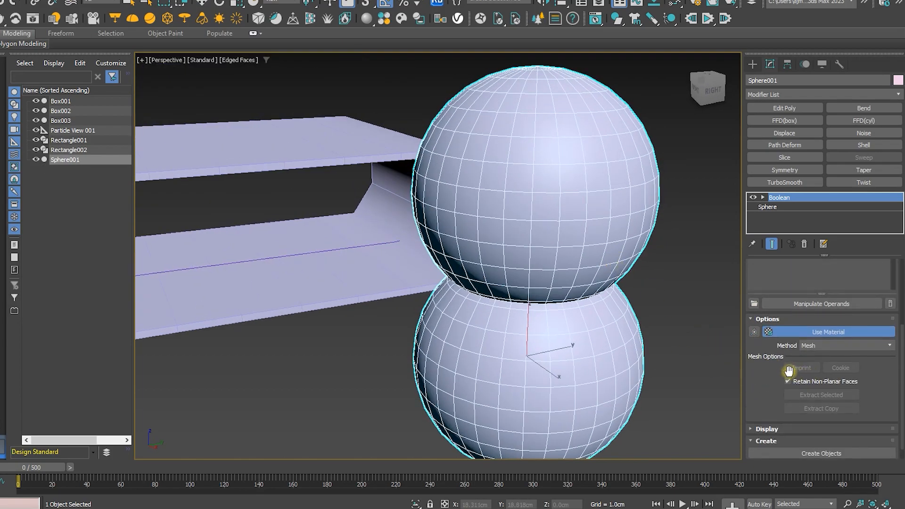
scroll(782, 368, down, 1)
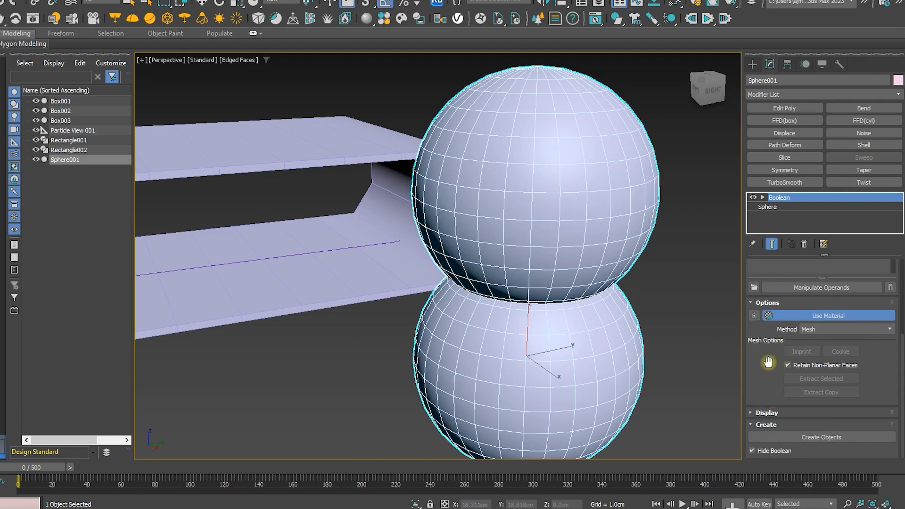
Step: Switch the Boolean method to OpenVDB and set its voxel size to about 0.18 cm
click(833, 330)
click(833, 346)
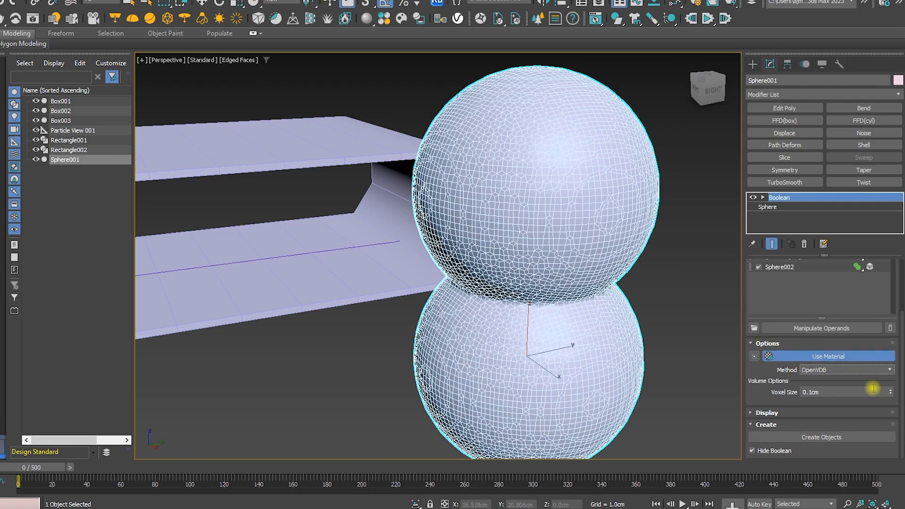
drag(891, 390, 887, 389)
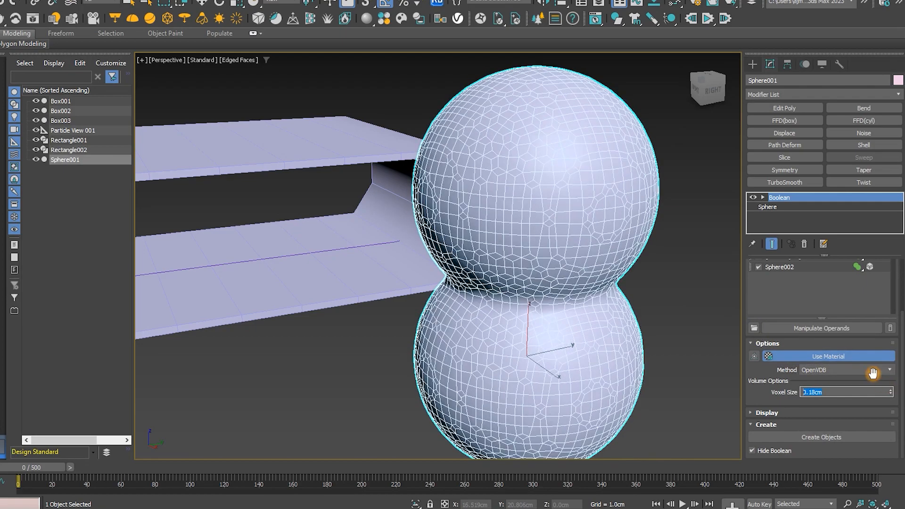
Step: Lower the upper sphere operand Sphere002 into the base sphere and scale it down uniformly into a smaller pear top
scroll(786, 288, up, 2)
click(774, 305)
click(780, 316)
key(w)
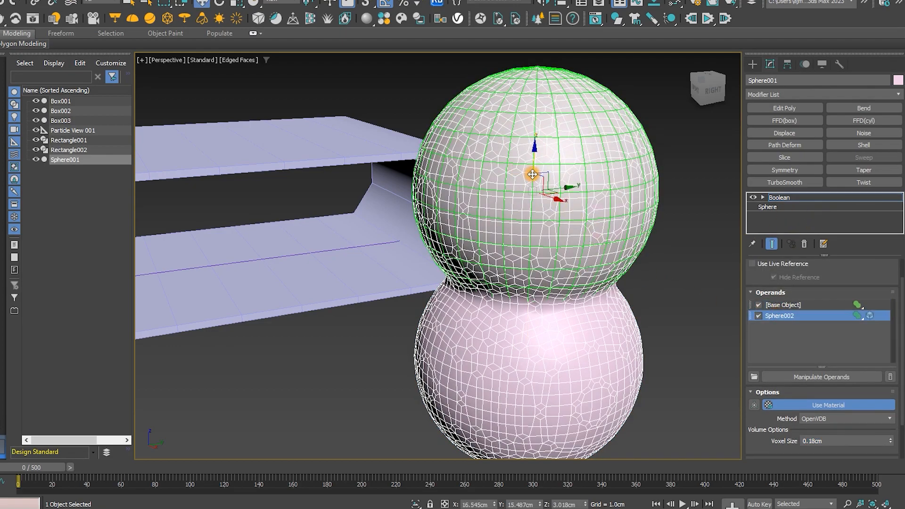
drag(531, 160, 547, 255)
key(r)
alt+middle_drag(536, 289, 527, 164)
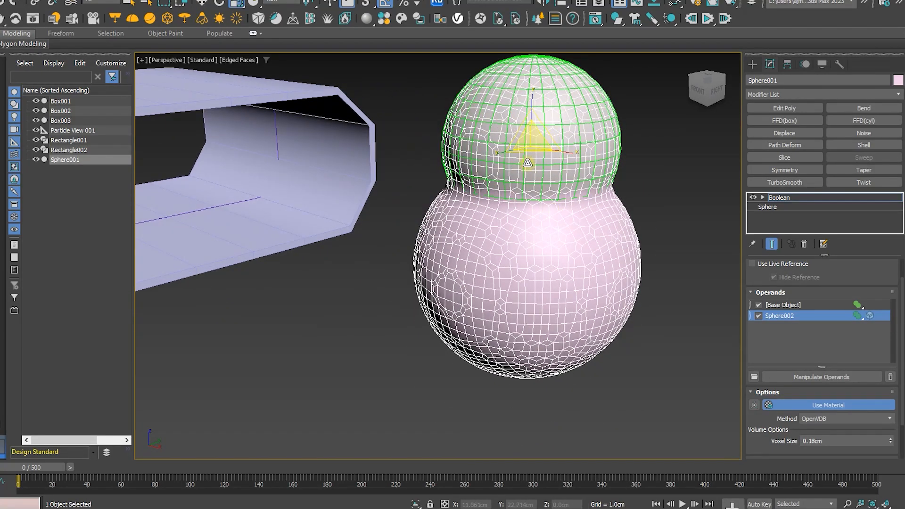
drag(532, 143, 539, 120)
key(w)
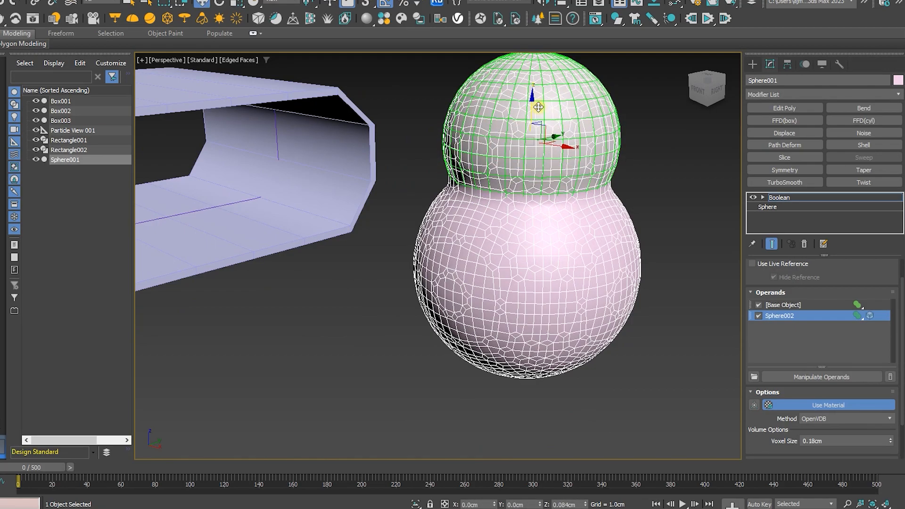
Step: Clone the upper sphere operand upward, scale the copy down to a small sphere and sink it into the pear's top at Z about 3.72 cm
scroll(539, 124, up, 4)
shift+drag(492, 280, 498, 118)
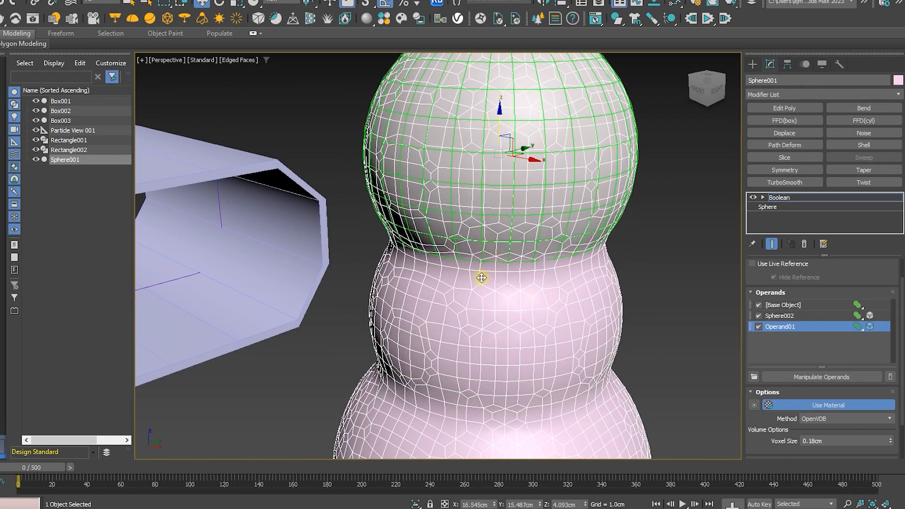
key(r)
drag(504, 151, 571, 306)
key(w)
drag(501, 119, 498, 151)
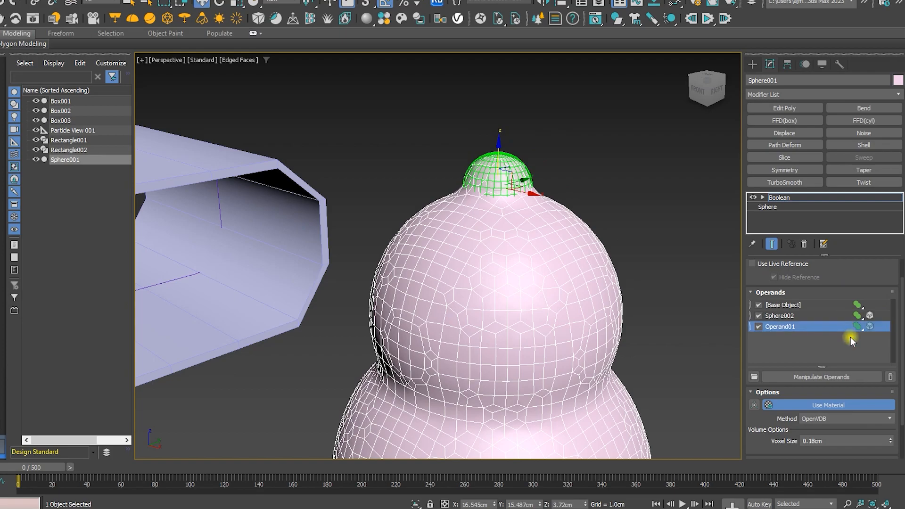
Step: Change the small top sphere's Boolean operation to Subtract and adjust it over the pear's top
click(858, 326)
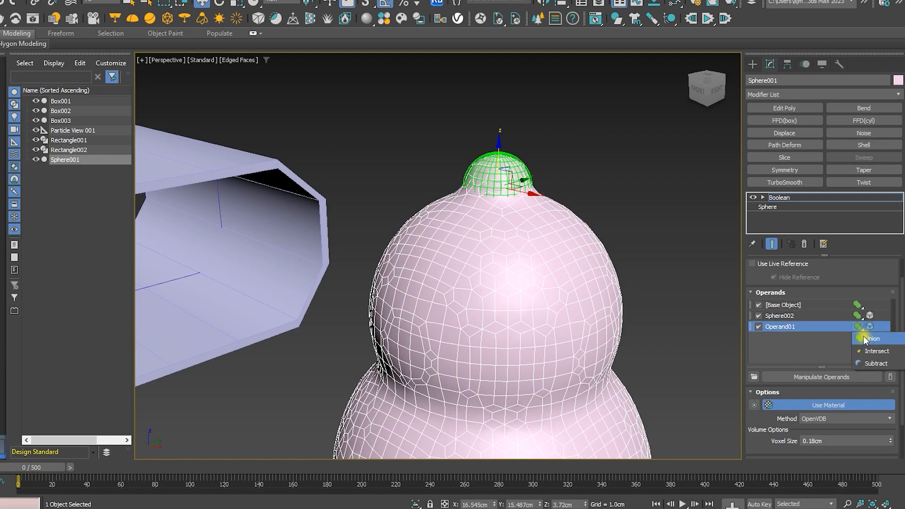
click(876, 363)
alt+middle_drag(572, 201, 535, 222)
drag(501, 190, 510, 195)
Step: Copy the small subtracting sphere straight down to the pear's underside, at Z about -2.25 cm
scroll(509, 196, down, 4)
scroll(535, 263, up, 2)
alt+middle_drag(532, 285, 526, 235)
key(w)
drag(477, 105, 515, 419)
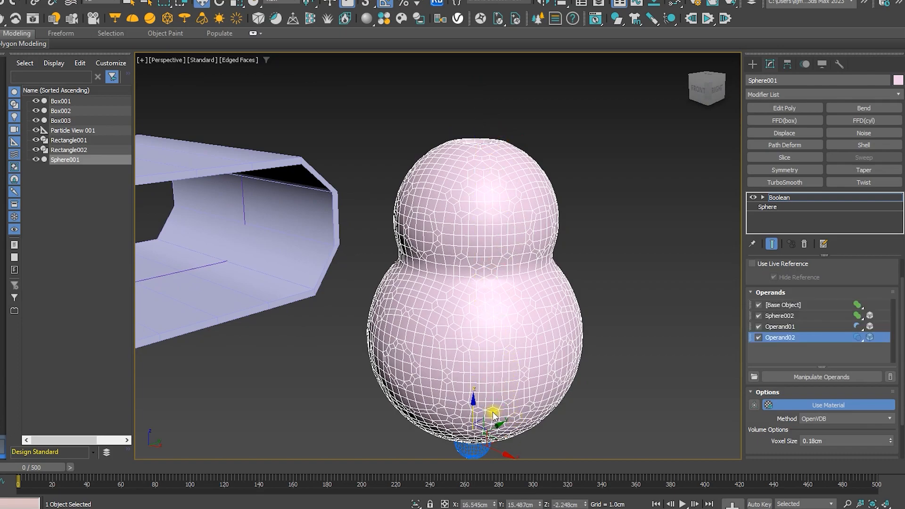
Step: Raise the lower subtracting sphere to Z about -1.77 cm so it cuts deeper into the pear's underside
middle_drag(485, 353, 487, 150)
scroll(501, 266, up, 4)
click(778, 196)
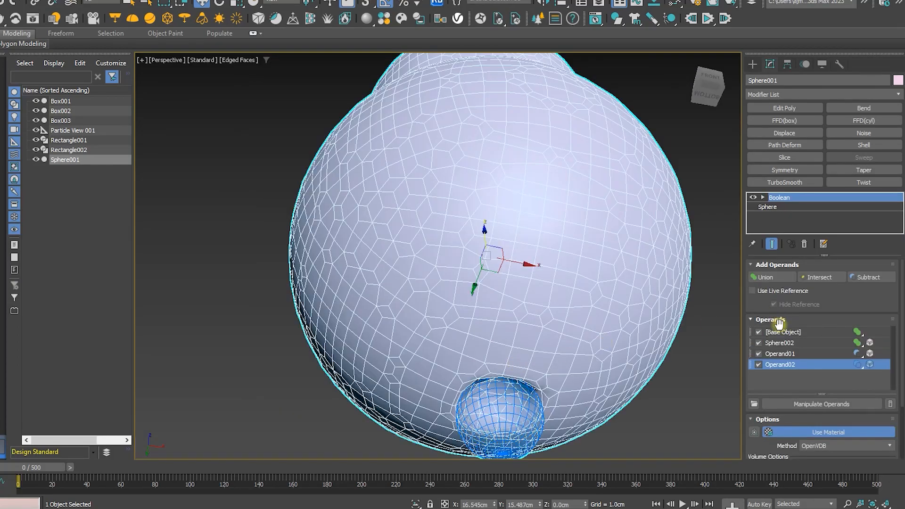
click(780, 364)
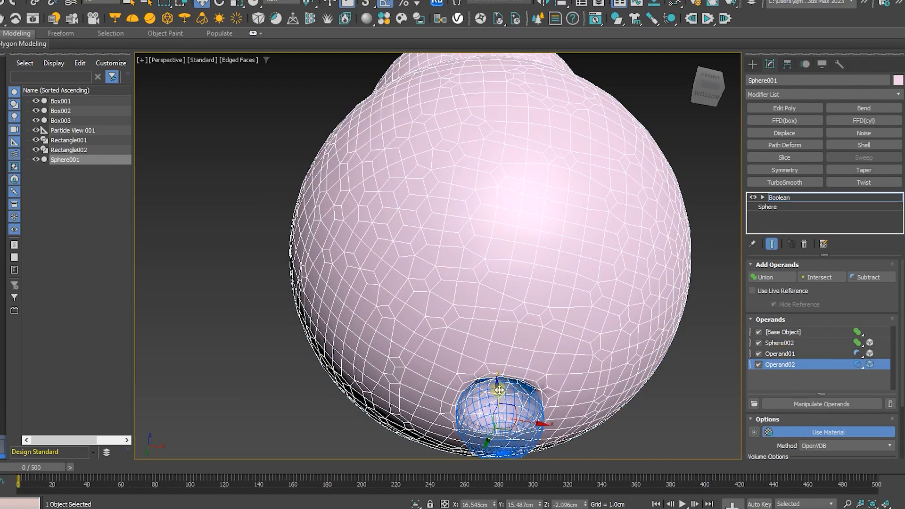
drag(499, 392, 493, 360)
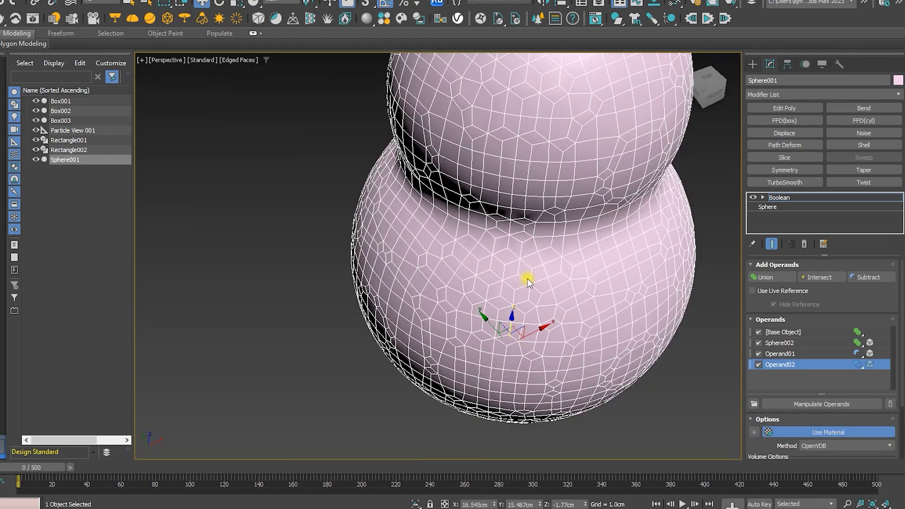
Step: Select the upper subtracting sphere and lower it to Z about 3.47 cm to deepen the dimple in the pear's top
alt+middle_drag(525, 277, 474, 363)
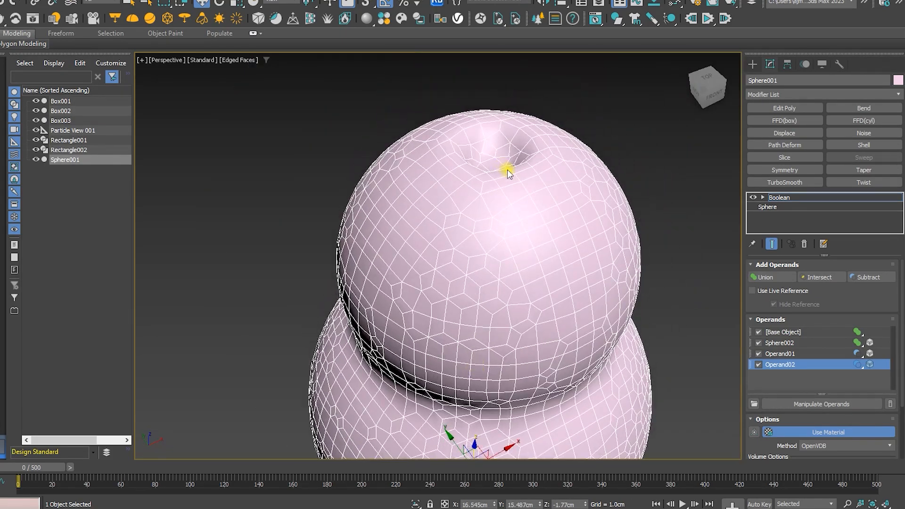
click(779, 353)
drag(503, 97, 504, 119)
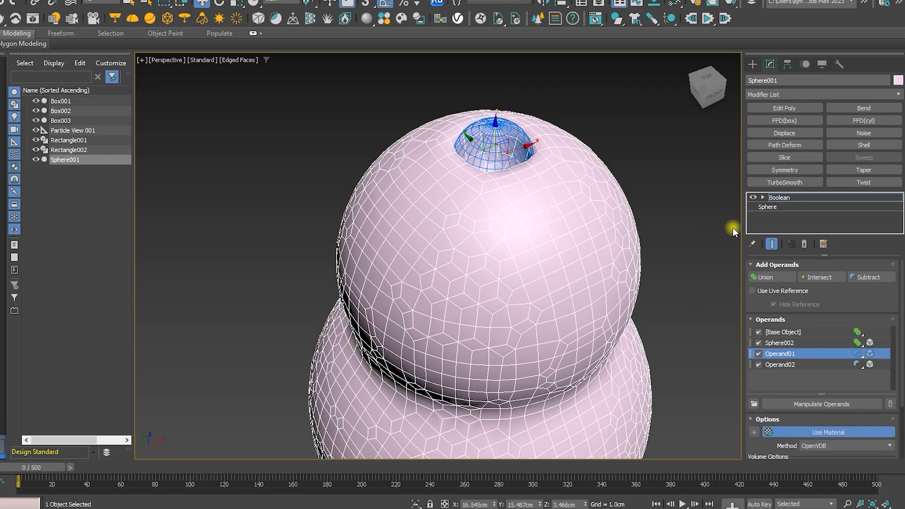
Step: Add a Retopology modifier to the pear, set the face count to 500 and compute the new mesh
click(778, 96)
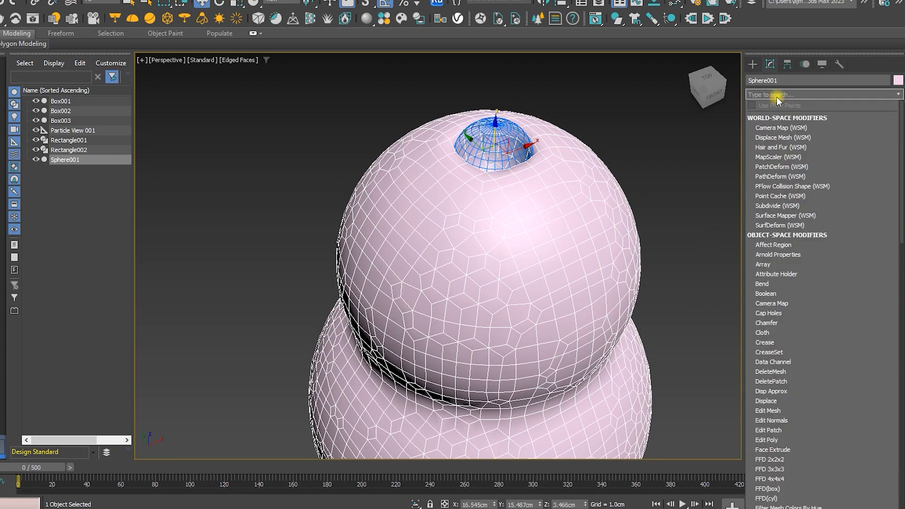
text(ret)
key(Return)
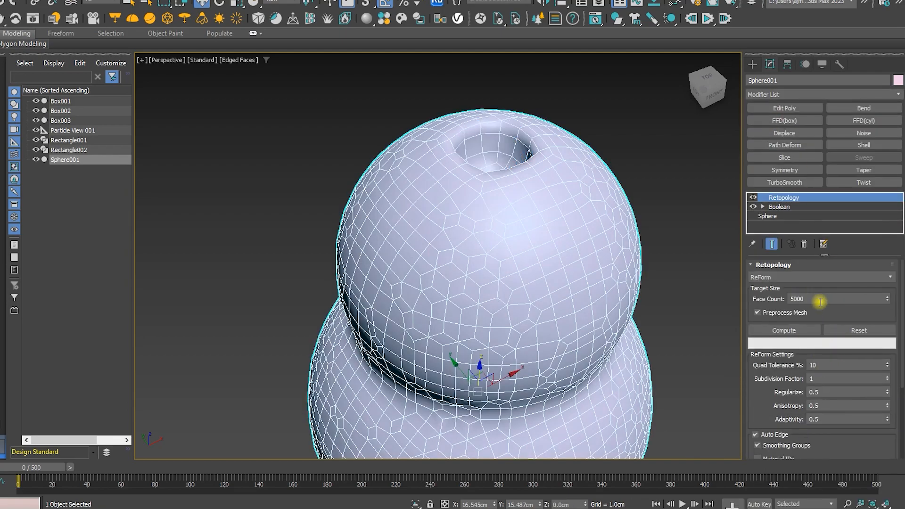
click(785, 331)
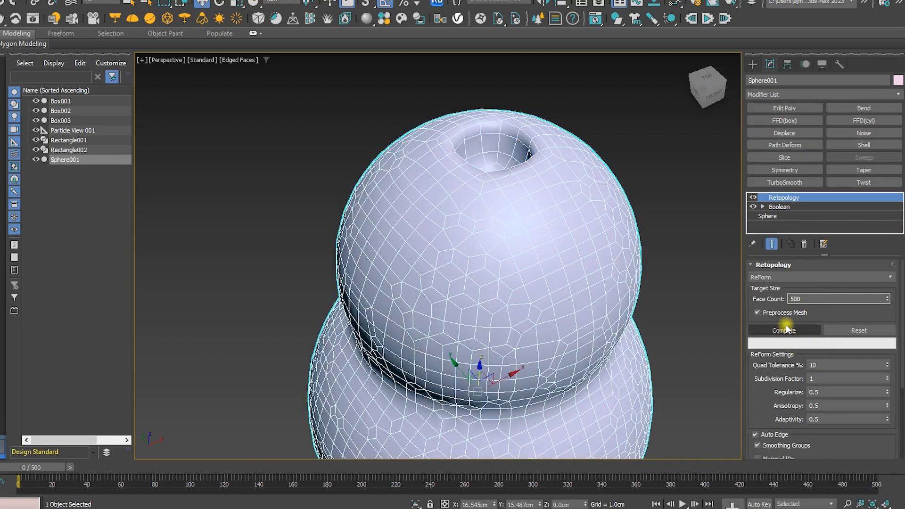
scroll(466, 193, down, 5)
alt+middle_drag(474, 200, 474, 290)
scroll(515, 285, up, 5)
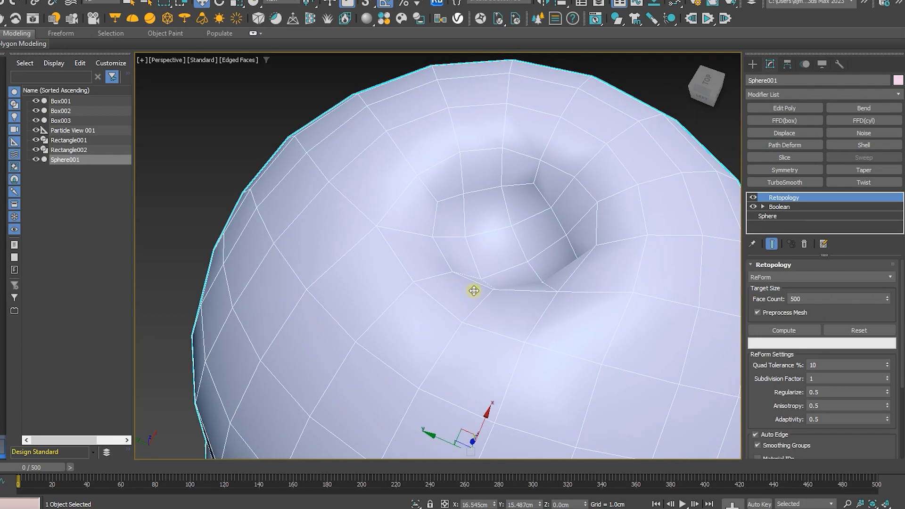
Step: Add an Edit Poly modifier and extrude a polygon inside the top dimple into a bent stem of three segments
click(785, 108)
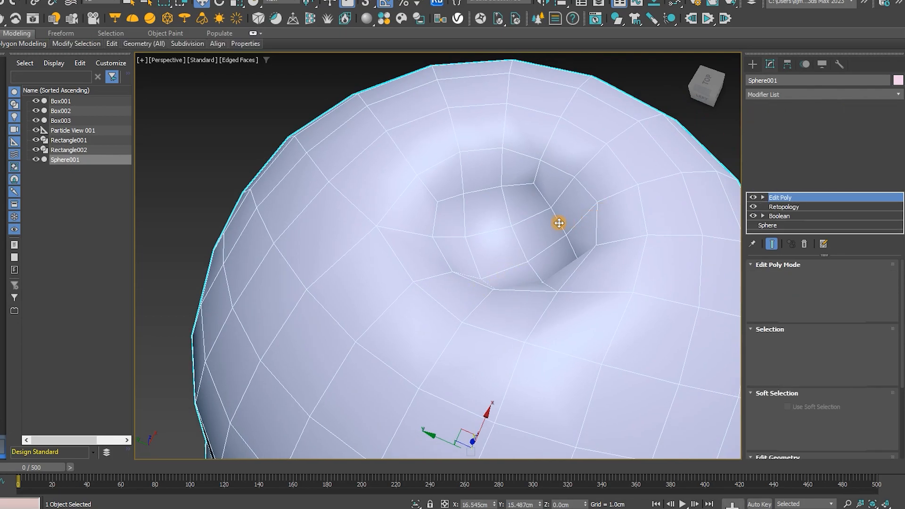
key(4)
click(496, 255)
scroll(518, 260, down, 3)
alt+middle_drag(518, 260, 440, 280)
shift+drag(445, 273, 458, 250)
shift+drag(446, 202, 444, 180)
alt+middle_drag(457, 226, 487, 225)
mouse_move(474, 164)
shift+mouse_down()
mouse_move(472, 150)
mouse_move(460, 159)
mouse_move(483, 164)
shift+mouse_up()
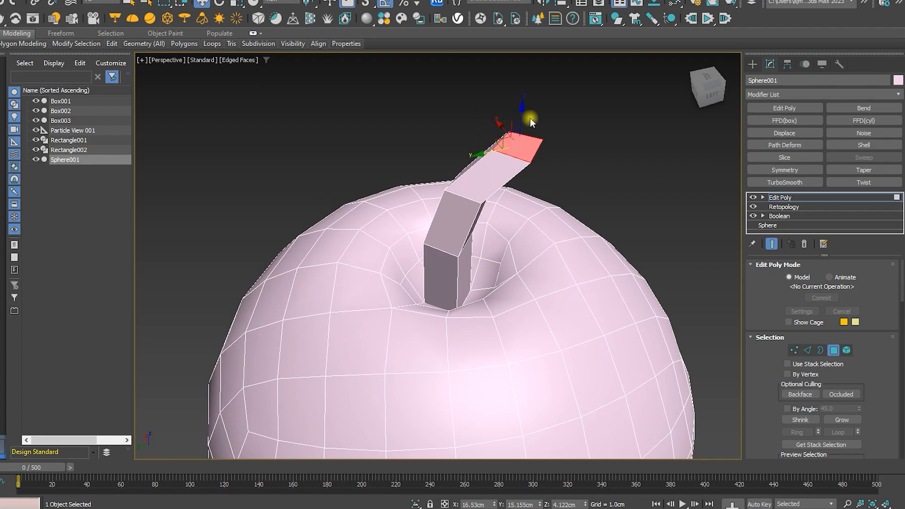
Step: Rotate the stem's end polygon to follow the direction of the bend
key(e)
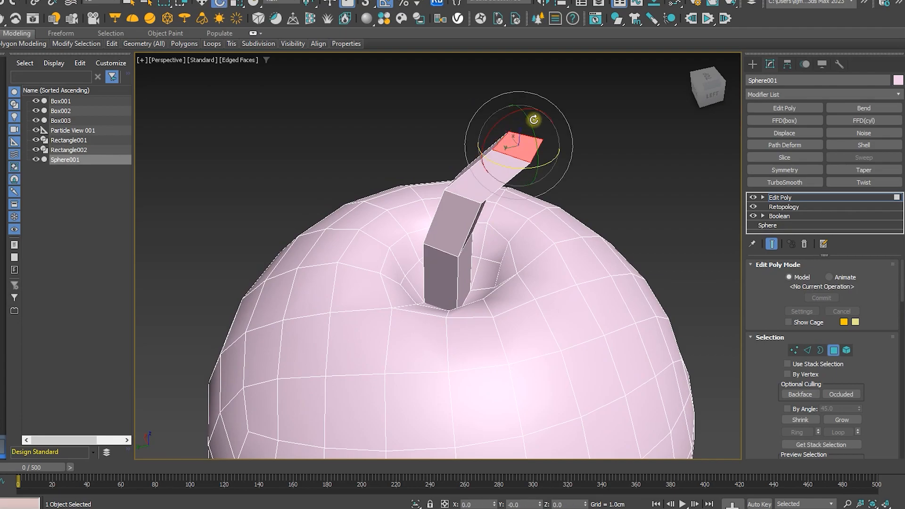
mouse_move(529, 122)
mouse_down()
mouse_move(500, 112)
mouse_move(518, 114)
mouse_up()
alt+middle_drag(524, 118, 551, 171)
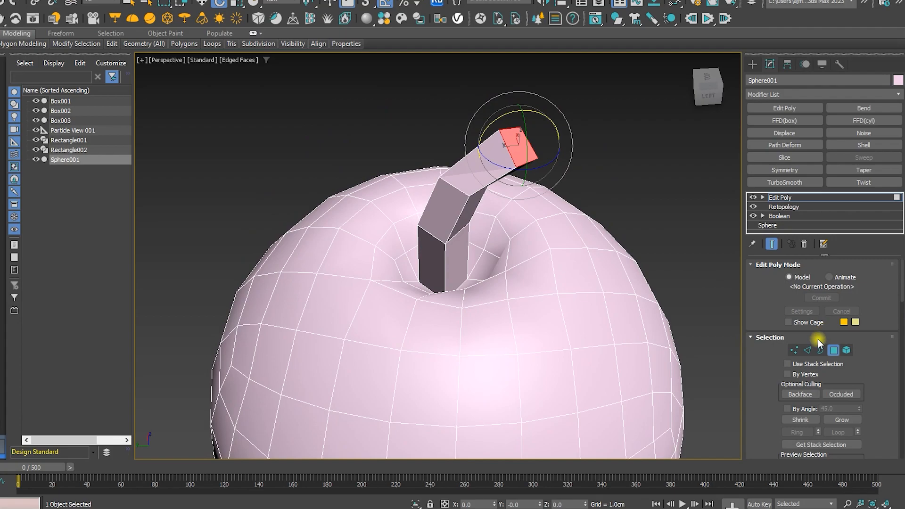
Step: Chamfer the selected edges at the stem's tip by about 0.148 cm
click(809, 351)
right_click(503, 155)
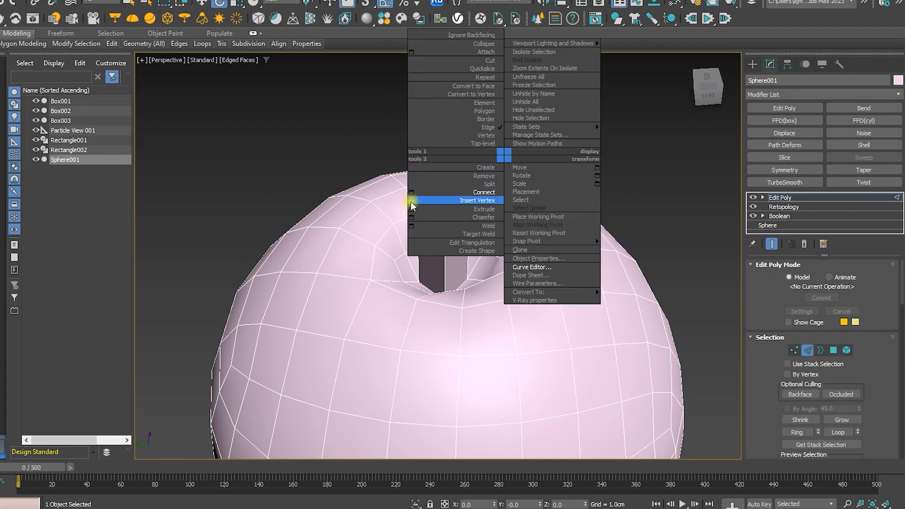
click(476, 217)
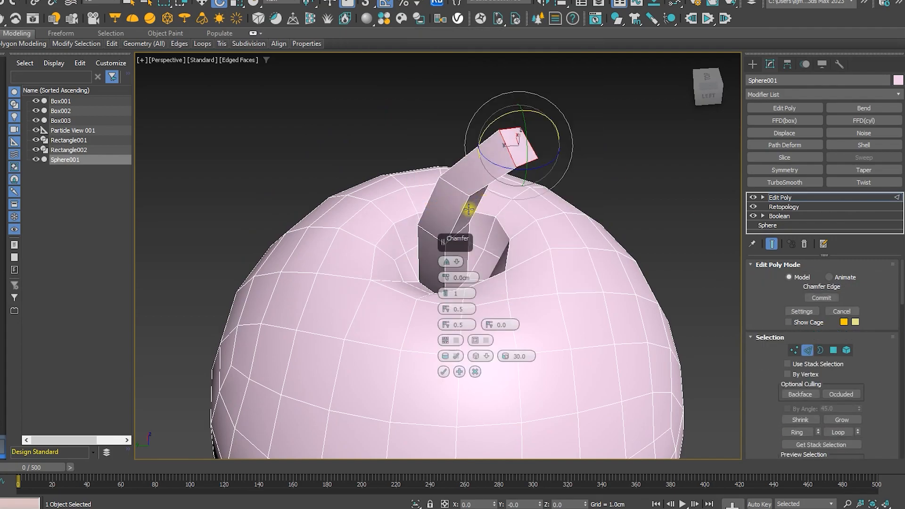
drag(446, 276, 449, 269)
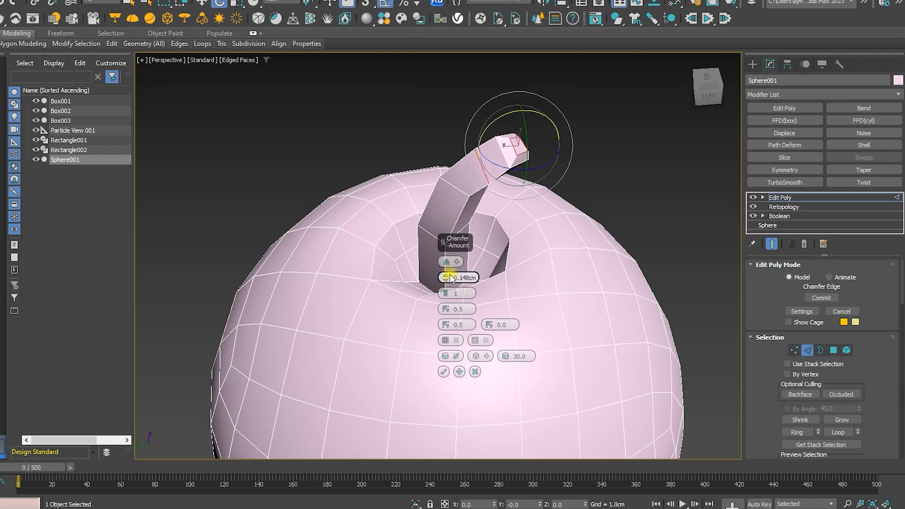
click(443, 371)
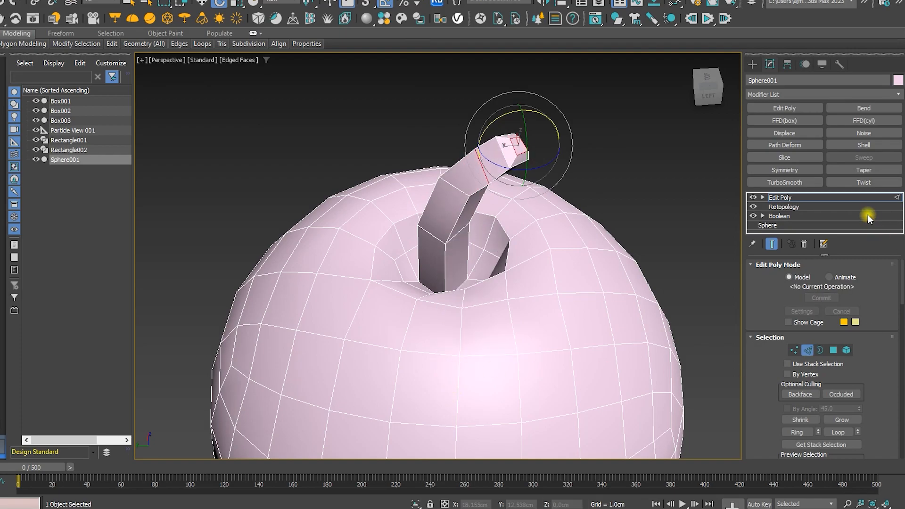
Step: Leave edge editing, add a TurboSmooth modifier with 1 iteration to the pear and check its overall shape
click(895, 199)
click(798, 180)
scroll(461, 198, down, 5)
alt+middle_drag(460, 198, 504, 149)
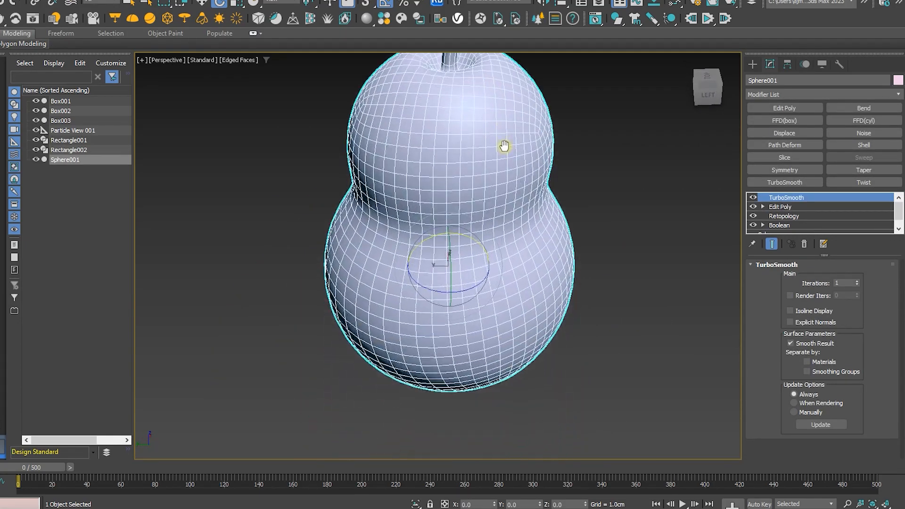
scroll(501, 228, down, 5)
alt+middle_drag(501, 228, 630, 212)
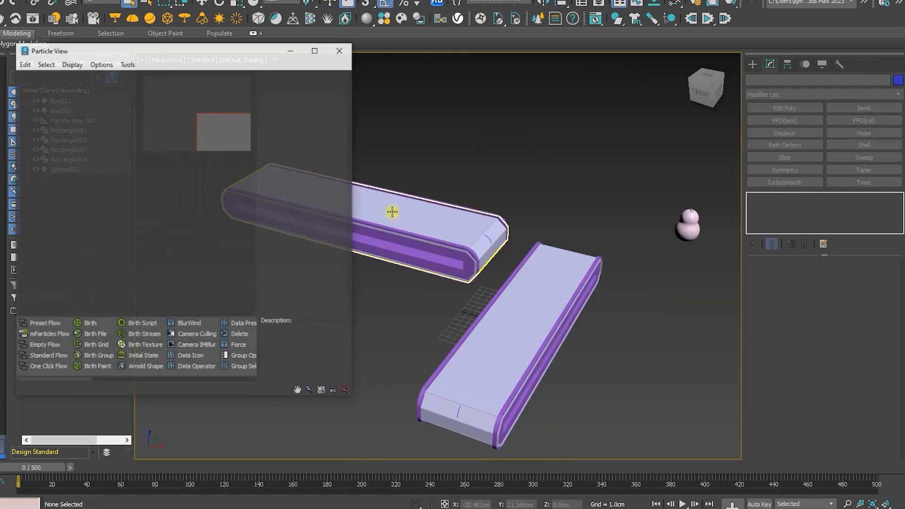
Step: Create an mParticles Flow system in the empty Particle View canvas
drag(49, 334, 138, 232)
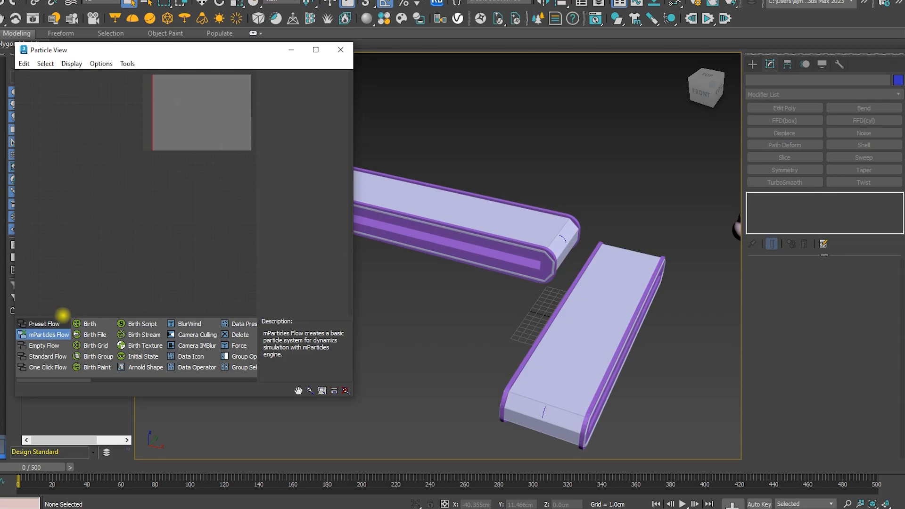
drag(49, 334, 119, 228)
scroll(161, 253, up, 3)
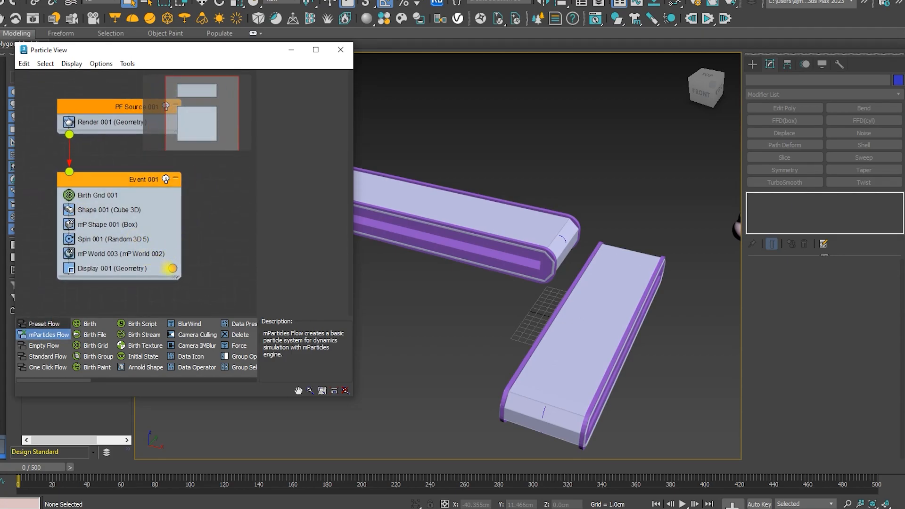
Step: Set the particles' colour in the Display operator of Event 001 to green, hex 5DCF43
click(173, 268)
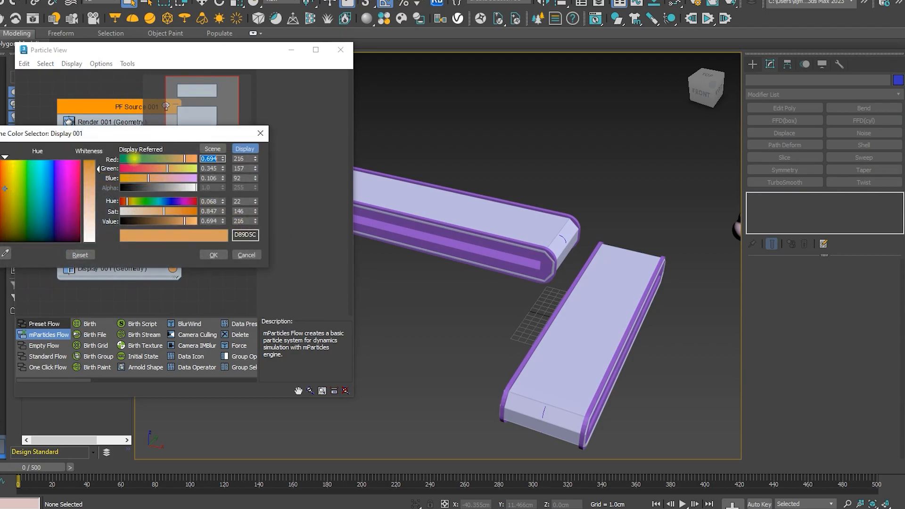
click(134, 159)
click(181, 220)
click(148, 159)
click(141, 178)
click(213, 255)
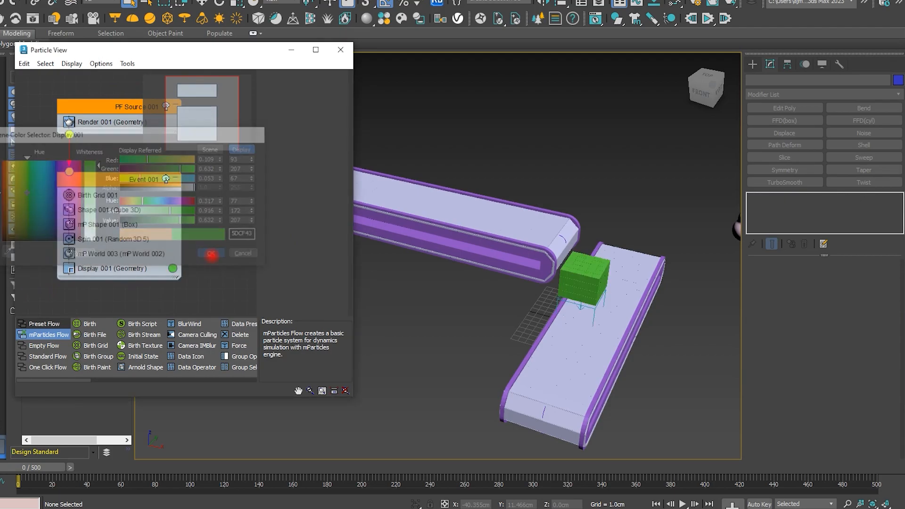
Step: Replace the Birth Grid operator in Event 001 with a Birth operator emitting 200 particles from frame 0 to 500
alt+middle_drag(522, 302, 602, 336)
scroll(117, 346, down, 1)
scroll(71, 337, up, 1)
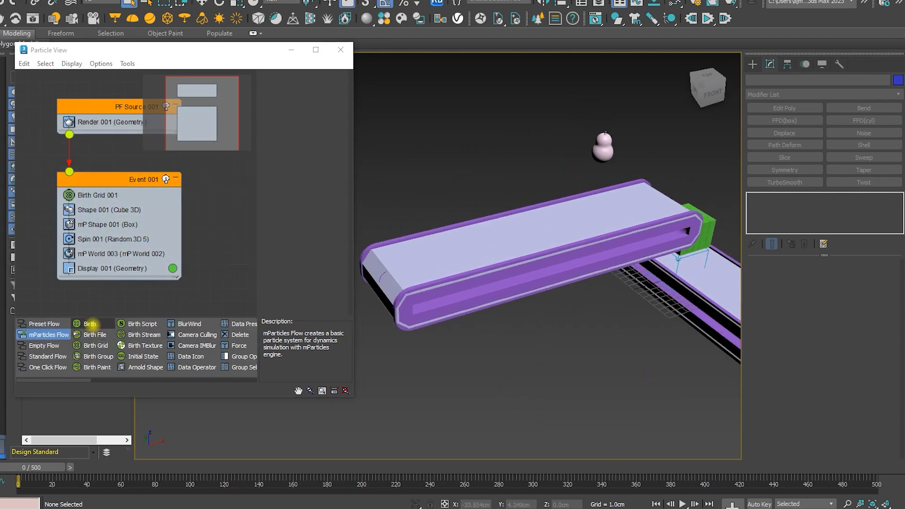
click(90, 323)
drag(97, 253, 96, 195)
click(98, 195)
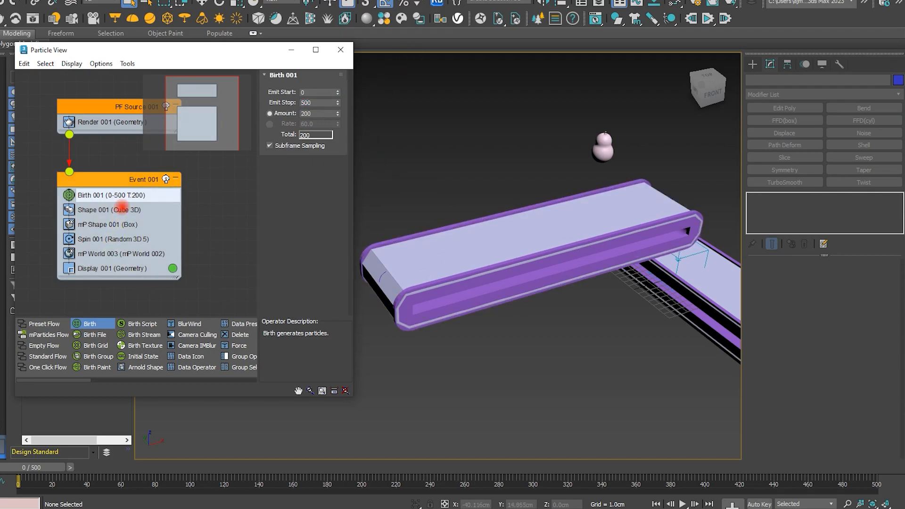
Step: Replace the Shape operator in Event 001 with a Shape Instance operator using the pear, Sphere001, as particle geometry
click(122, 210)
scroll(115, 352, down, 1)
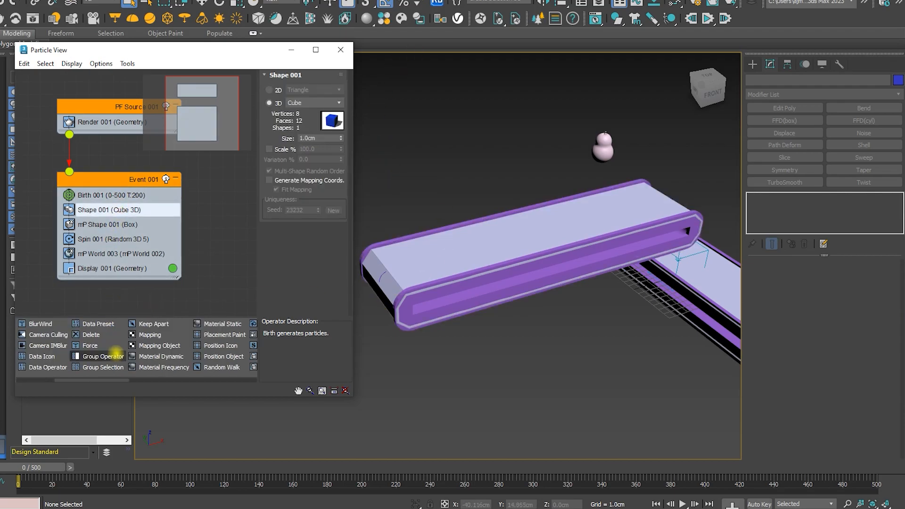
scroll(186, 350, down, 1)
drag(174, 324, 133, 209)
click(275, 99)
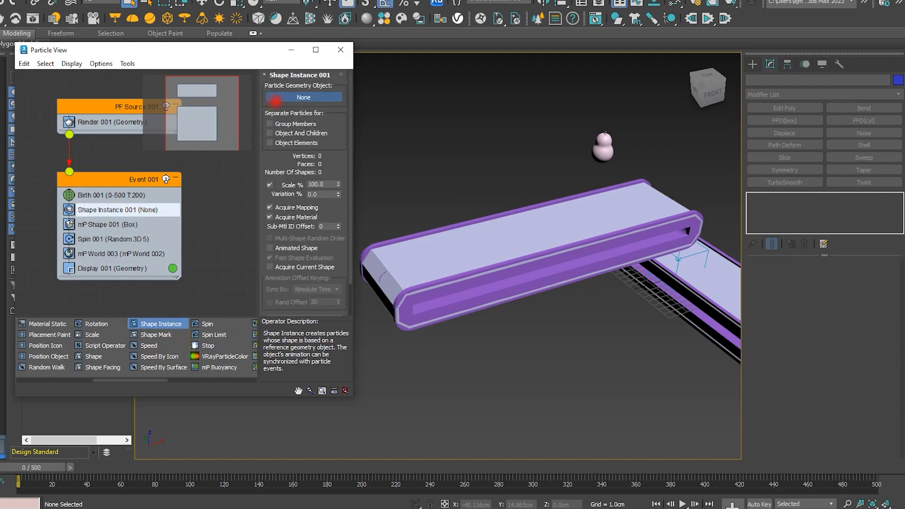
click(599, 146)
alt+middle_drag(693, 267, 485, 186)
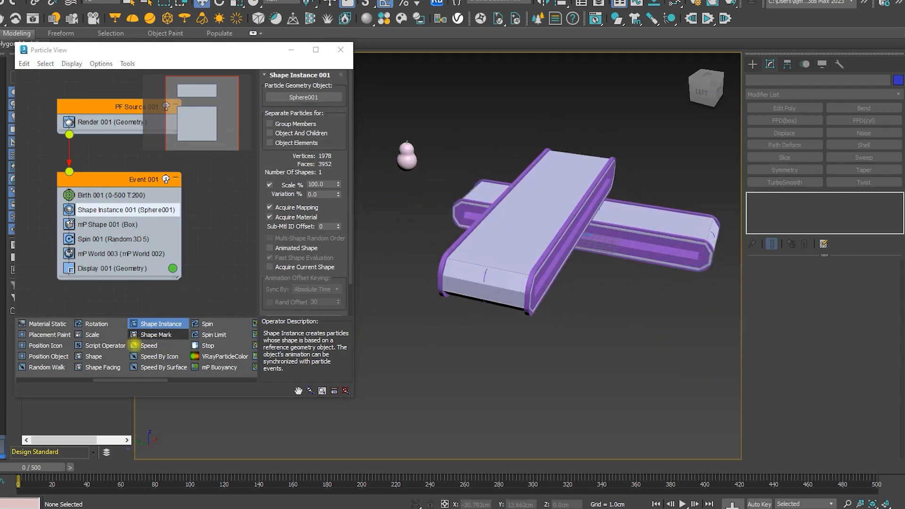
Step: Insert a Position Icon operator between the Birth and Shape Instance operators in Event 001
scroll(134, 347, up, 3)
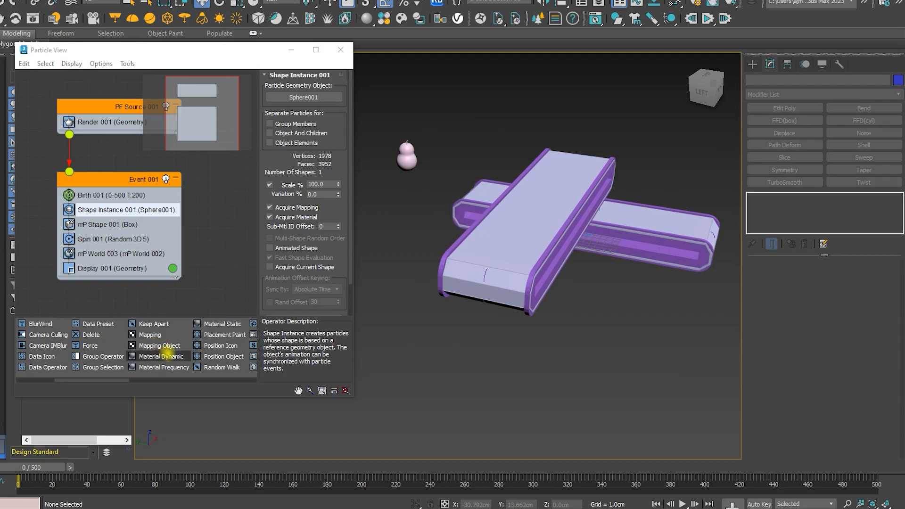
click(209, 347)
drag(209, 347, 109, 202)
Step: Move the PF Source emitter icon to the start of the upper conveyor, at about X -37.7 cm and Z 15 cm
alt+middle_drag(622, 233, 581, 196)
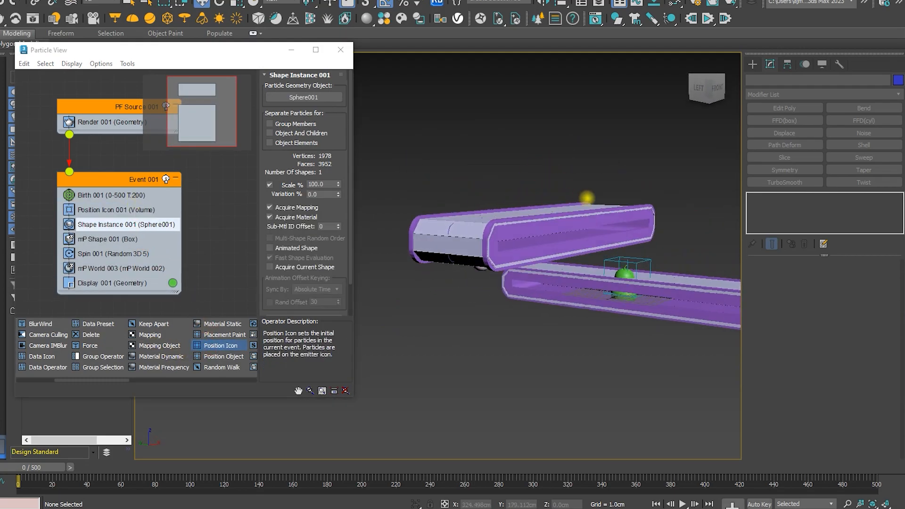
scroll(645, 298, up, 7)
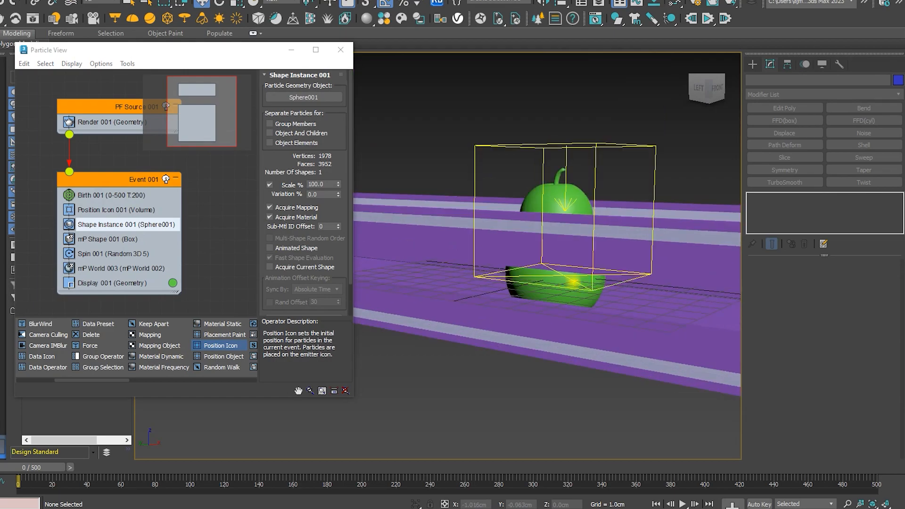
scroll(574, 282, up, 5)
scroll(573, 290, down, 2)
scroll(561, 301, down, 3)
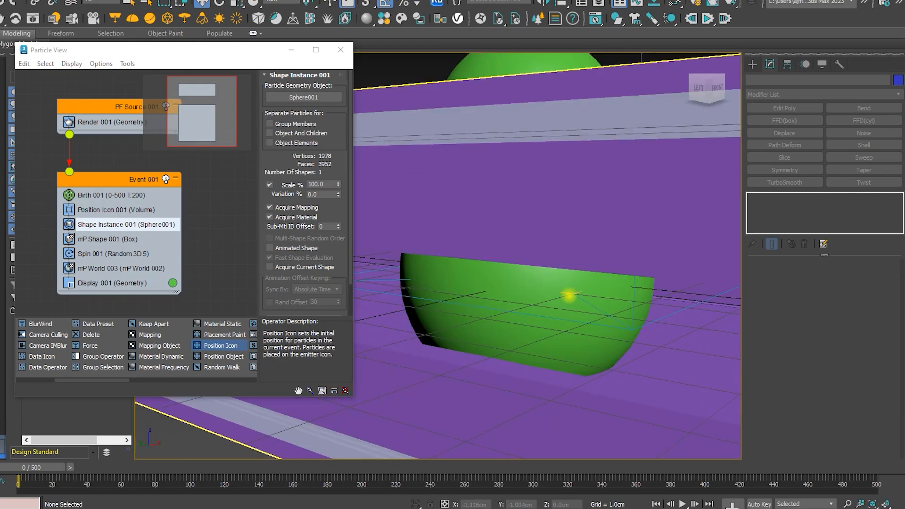
middle_drag(569, 296, 632, 296)
key(F3)
click(596, 289)
key(F3)
scroll(608, 283, down, 6)
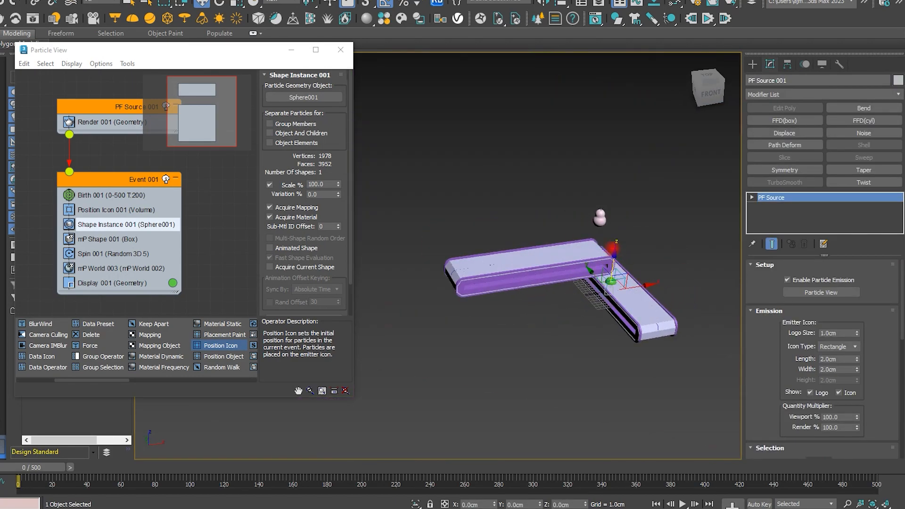
drag(611, 248, 605, 205)
drag(641, 235, 499, 253)
scroll(499, 253, up, 6)
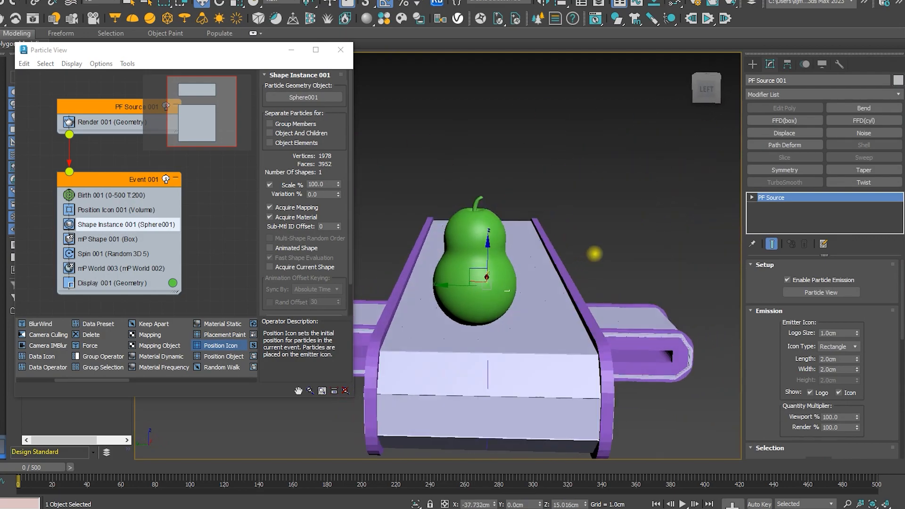
Step: Raise the PF Source emitter above the upper conveyor to a height of about Z 20.6 cm
drag(488, 260, 477, 41)
middle_drag(534, 170, 578, 278)
alt+middle_drag(579, 278, 506, 314)
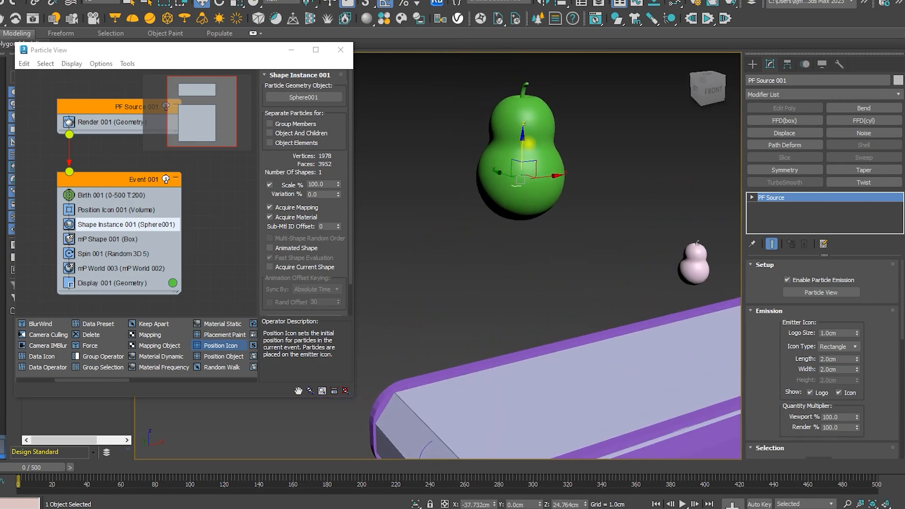
drag(524, 144, 521, 236)
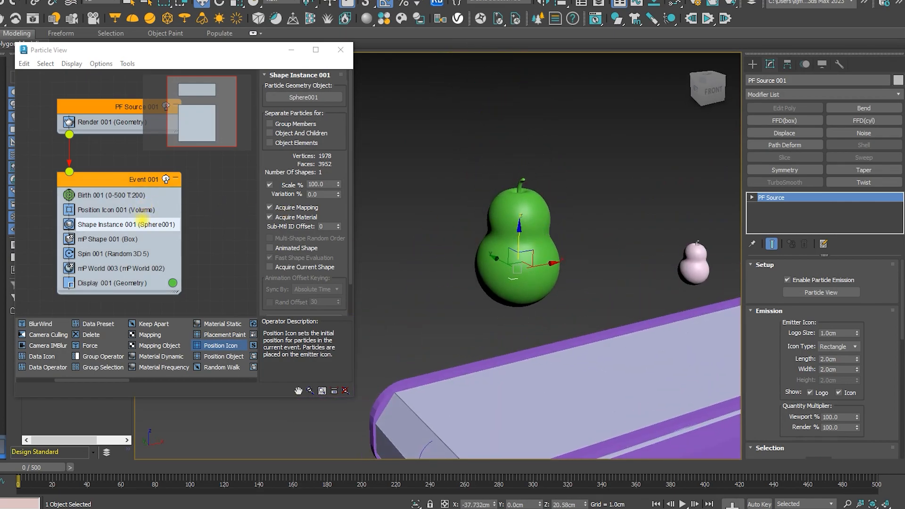
Step: Set the Shape Instance scale to 33%, preview the falling pears and return to the first frame
click(323, 185)
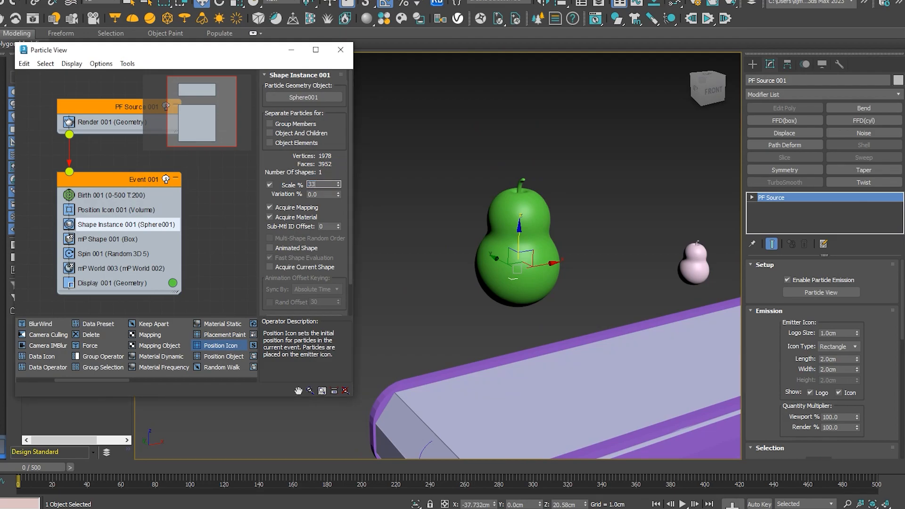
key(Return)
middle_drag(578, 400, 549, 345)
click(682, 502)
click(682, 504)
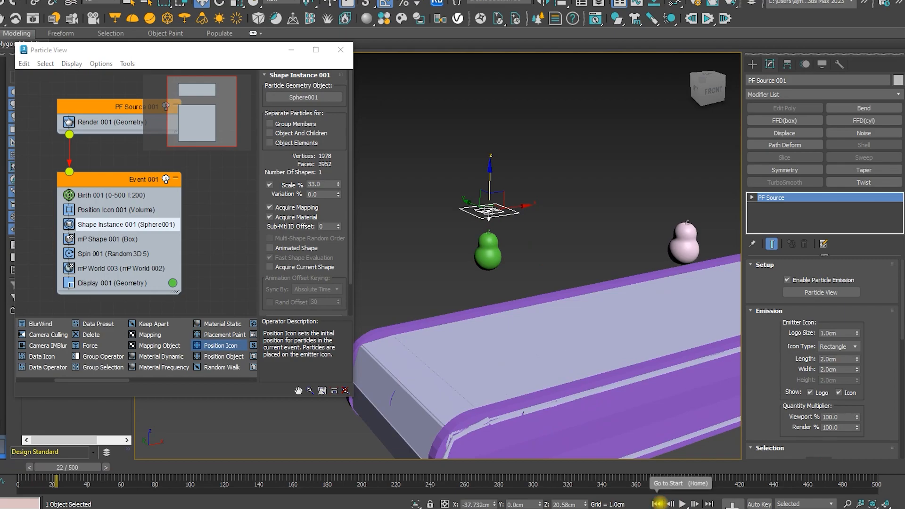
click(656, 504)
Step: Set mP Shape 001 to collide as Convex Hull and delete the Spin operator from Event 001
scroll(515, 291, down, 3)
middle_drag(524, 316, 529, 297)
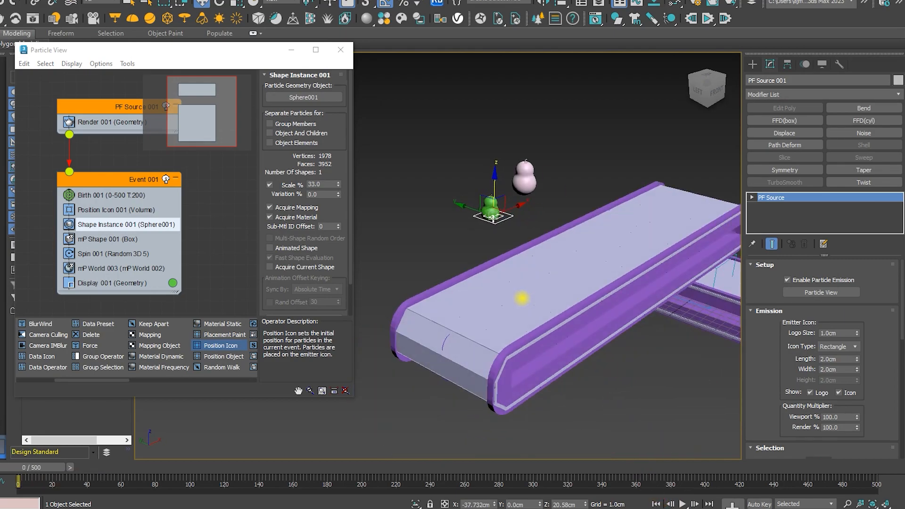
click(128, 239)
click(321, 89)
click(323, 114)
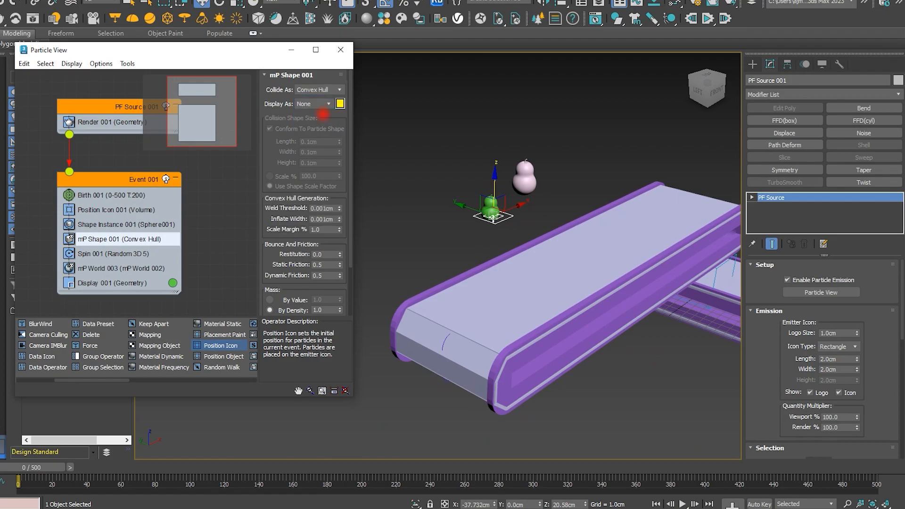
click(117, 251)
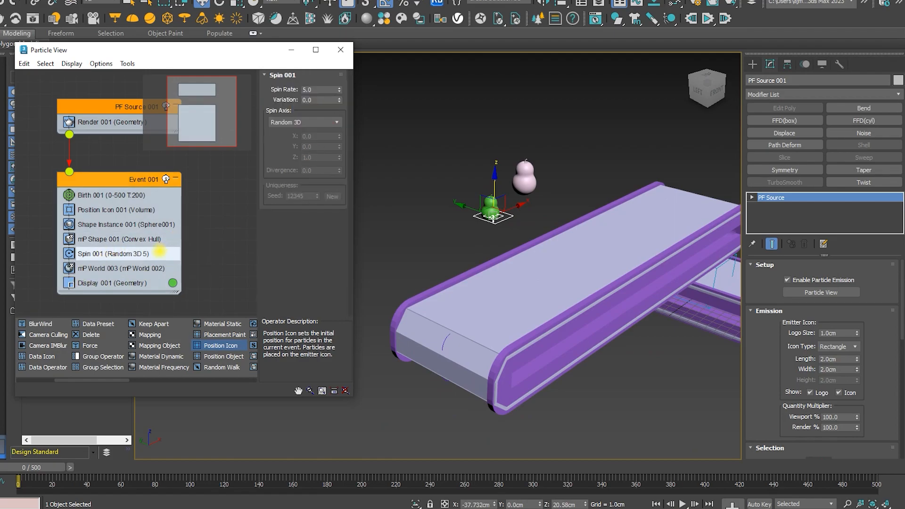
key(Delete)
Step: Add an mP Collision test to Event 001 between the mP World and Display operators
scroll(155, 332, down, 5)
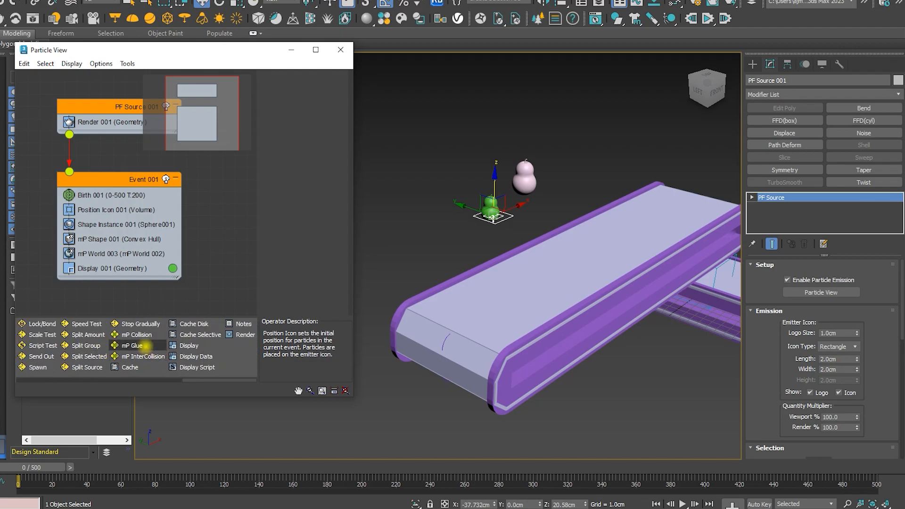
click(145, 338)
drag(144, 336, 132, 266)
click(128, 268)
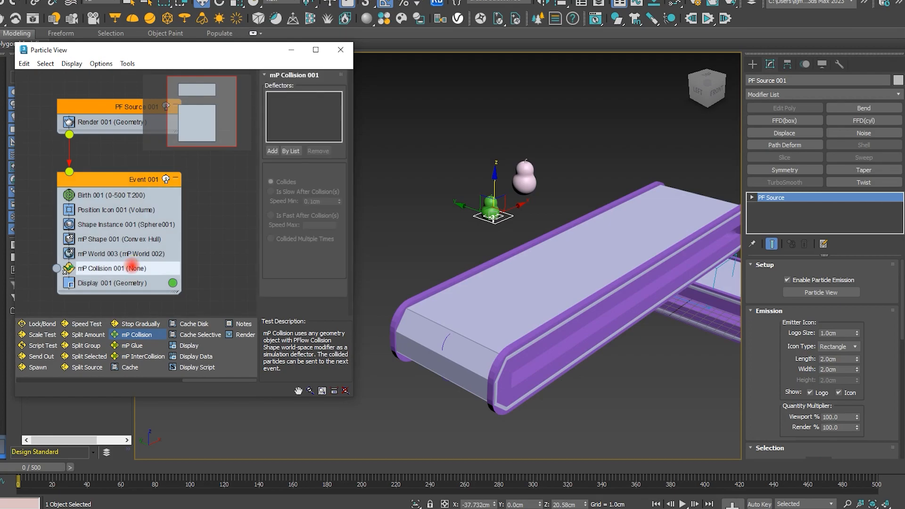
Step: Add the upper conveyor's belt Box001 and frame Rectangle003 as mP Collision deflectors and preview the simulation
click(274, 150)
click(489, 295)
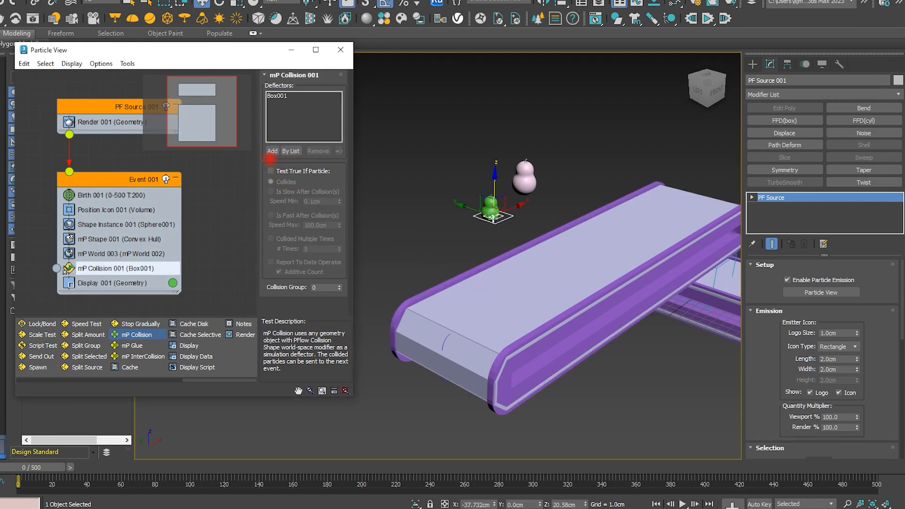
click(271, 151)
click(556, 339)
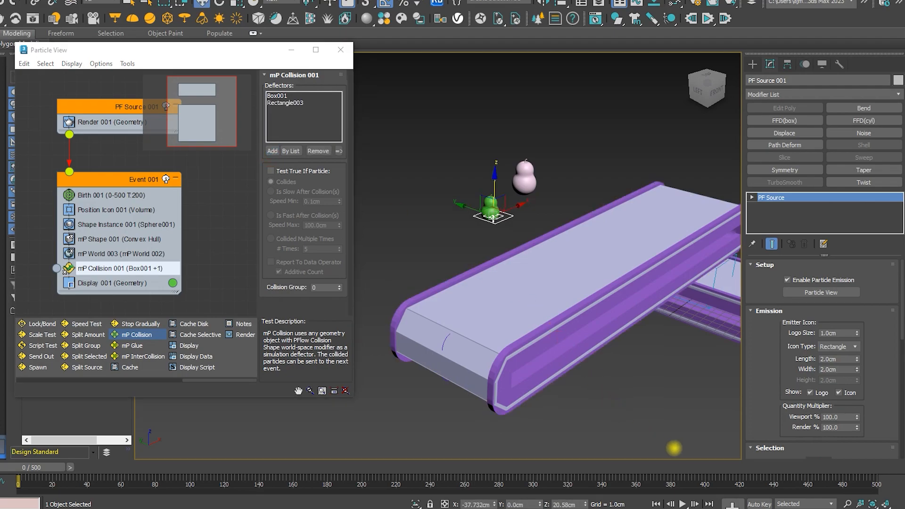
click(682, 503)
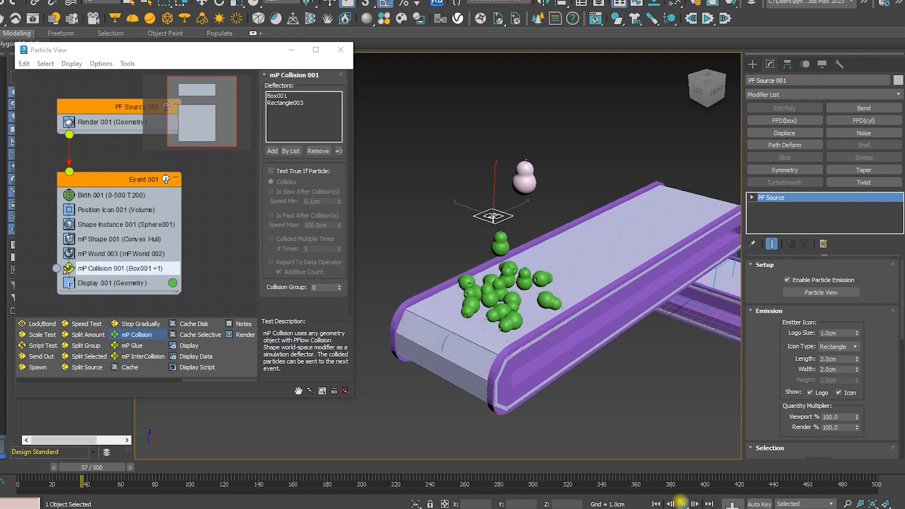
click(681, 504)
Step: Add the lower conveyor's belt Box002 and frame Rectangle004 to the mP Collision deflectors, resetting playback to frame 0
middle_drag(601, 343, 490, 366)
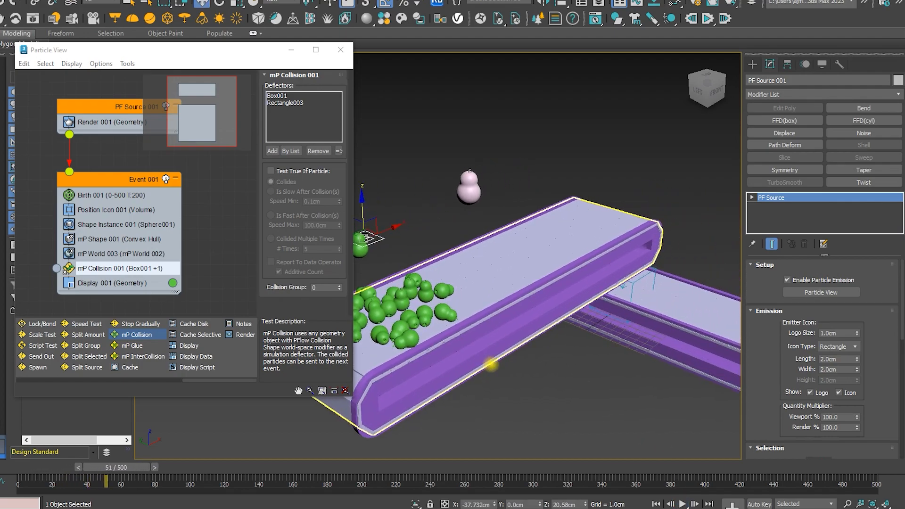
click(272, 150)
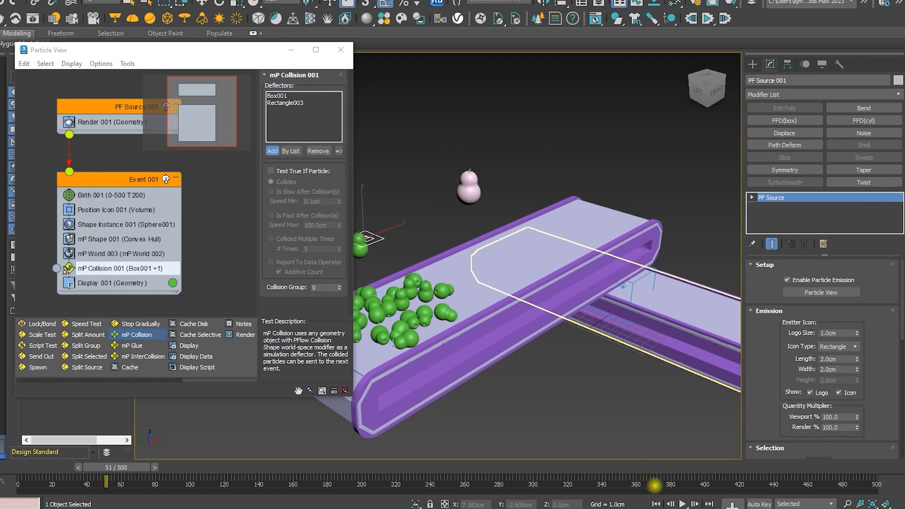
click(656, 502)
click(272, 151)
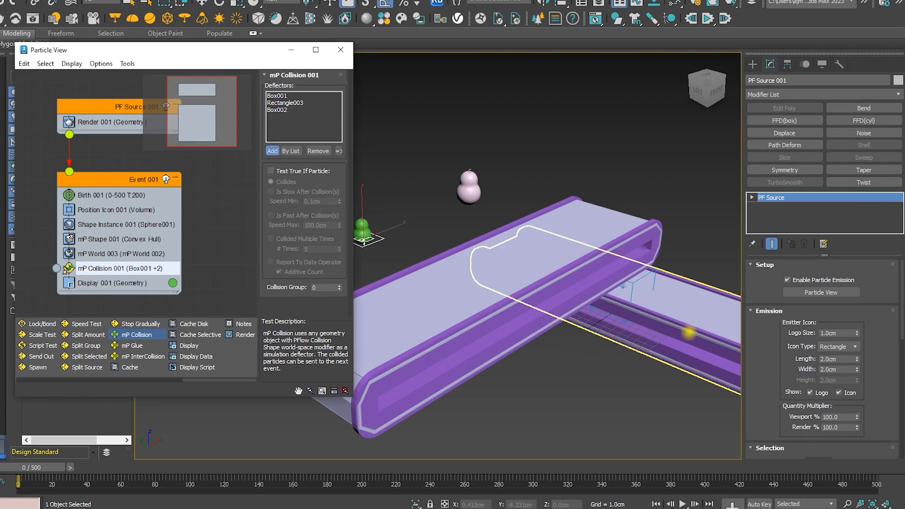
click(706, 329)
Step: Play the simulation and examine how the pears travel along both conveyor belts
click(680, 501)
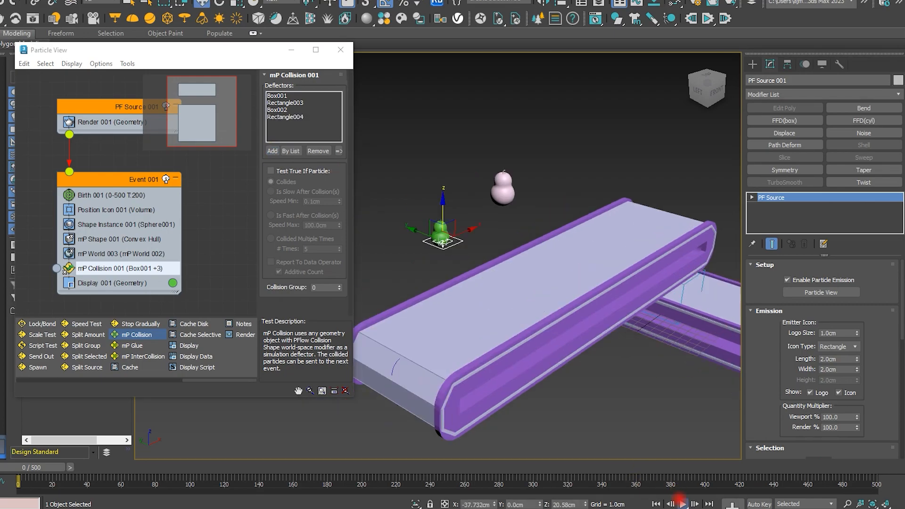
alt+middle_drag(671, 377, 617, 391)
scroll(621, 387, down, 3)
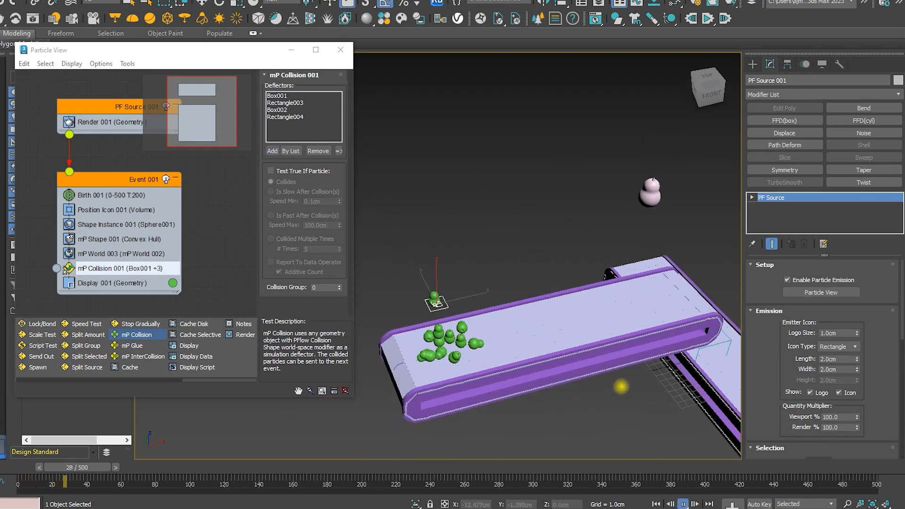
alt+middle_drag(636, 349, 622, 371)
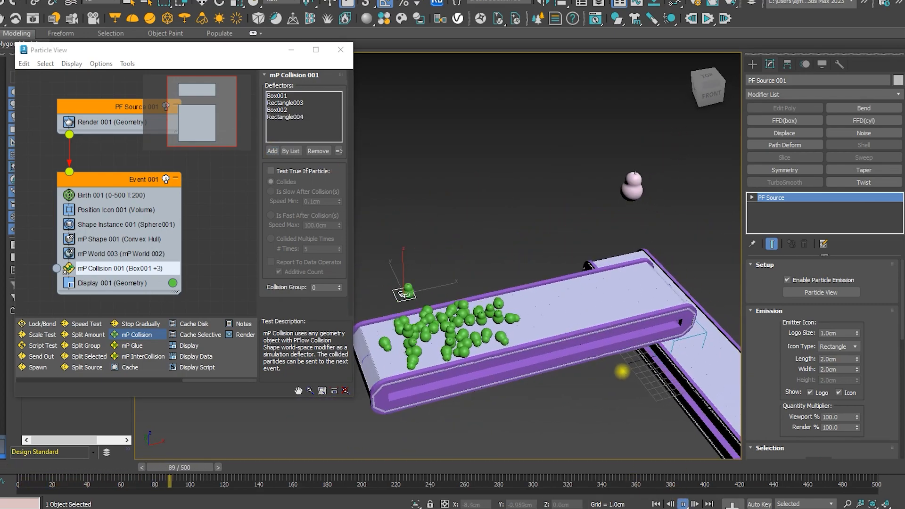
alt+middle_drag(622, 370, 494, 299)
scroll(567, 278, up, 2)
middle_drag(674, 324, 648, 270)
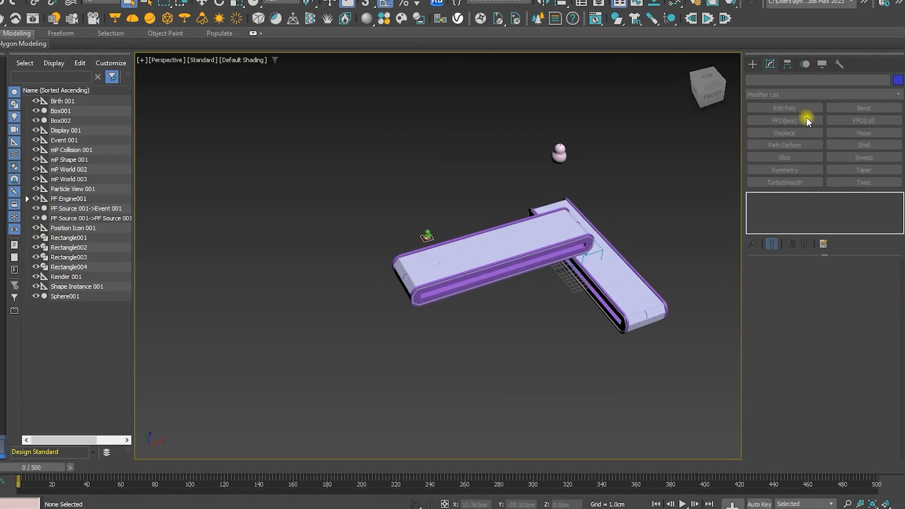
Step: Draw a box across the upper conveyor's width in the Top view, about 9.8 cm long and 1.3 cm wide
click(753, 64)
click(784, 136)
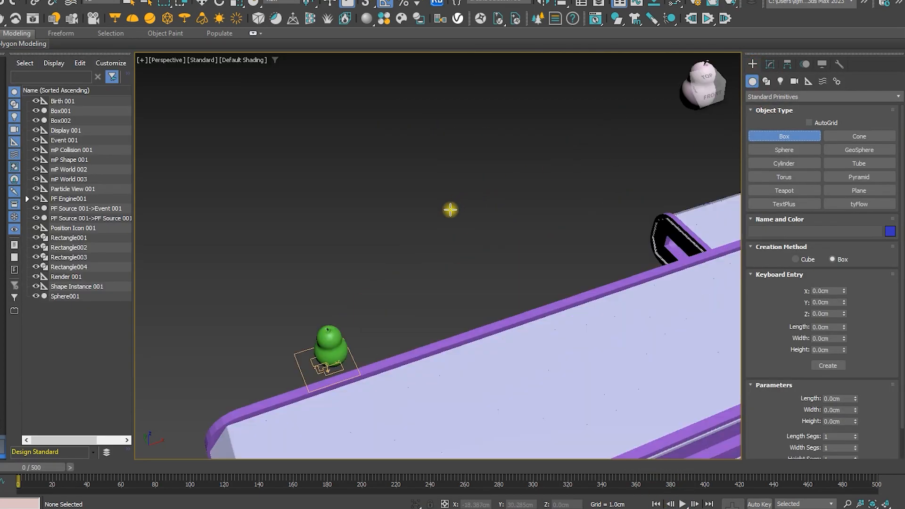
scroll(454, 249, down, 3)
middle_drag(443, 251, 438, 166)
key(t)
scroll(465, 204, up, 2)
scroll(460, 232, up, 2)
middle_drag(460, 232, 469, 189)
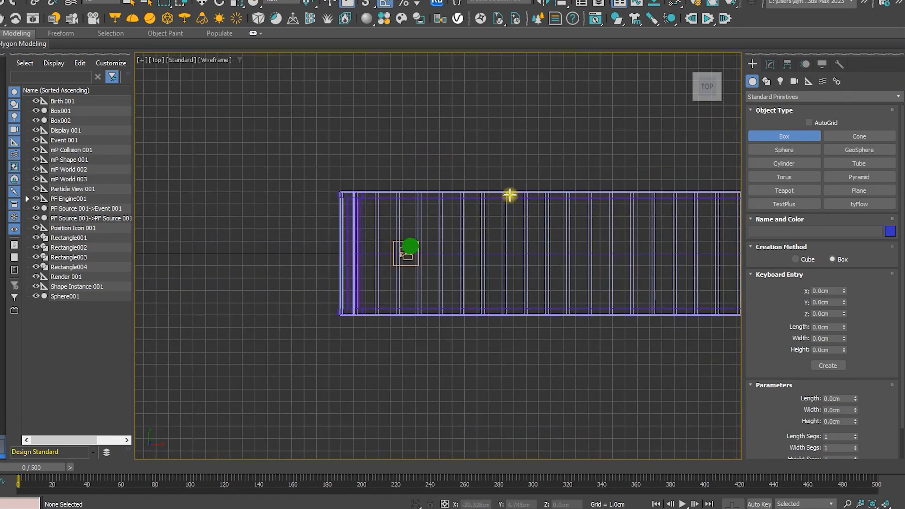
drag(539, 193, 553, 313)
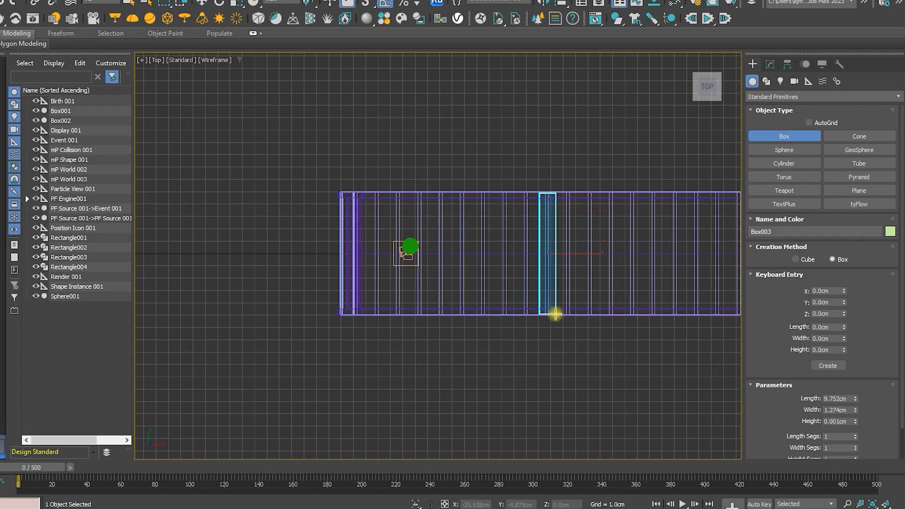
Step: Raise the new box above the particle emitter to about Z 29.5 cm in the Perspective view
key(p)
middle_drag(486, 227, 522, 271)
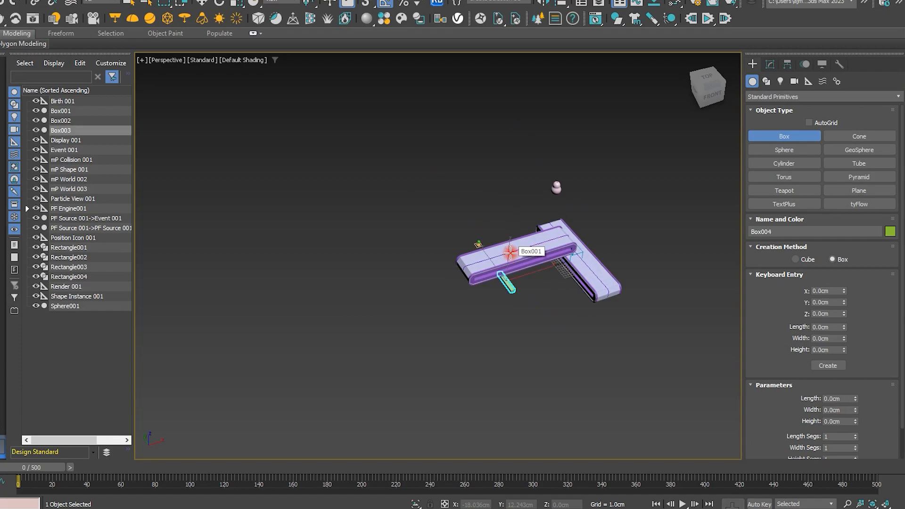
key(w)
drag(510, 257, 513, 182)
scroll(495, 231, up, 5)
alt+middle_drag(566, 226, 464, 200)
Step: Set the raised box's length to 10 cm, width to 1 cm and height to 1 cm
click(770, 64)
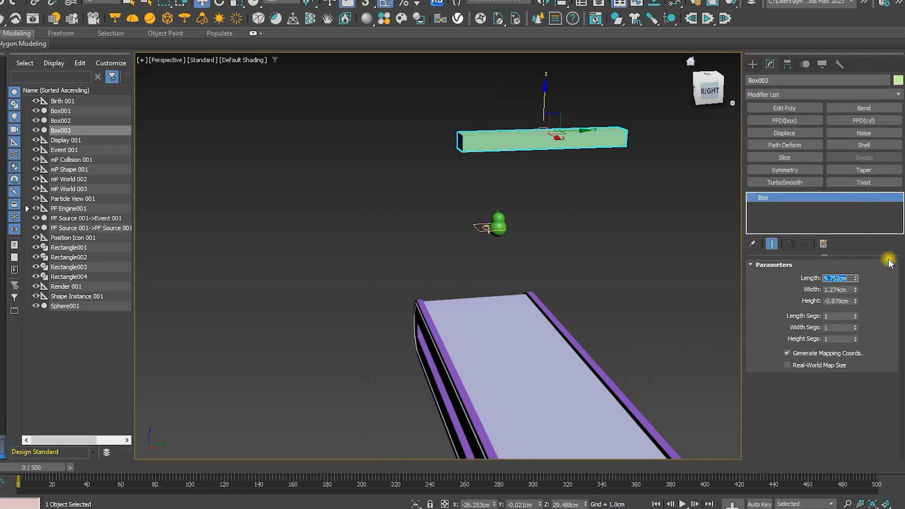
text(10)
key(Tab)
text(1)
key(Tab)
text(1)
key(Tab)
Step: Move the PF Source emitter along the upper conveyor to about X -33.7 cm
alt+middle_drag(545, 182, 441, 217)
click(368, 251)
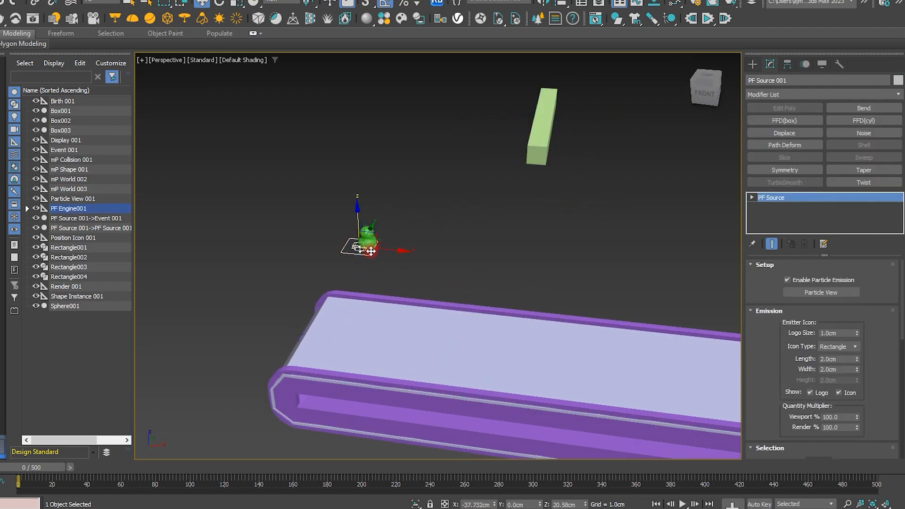
drag(405, 249, 463, 250)
alt+middle_drag(499, 258, 470, 251)
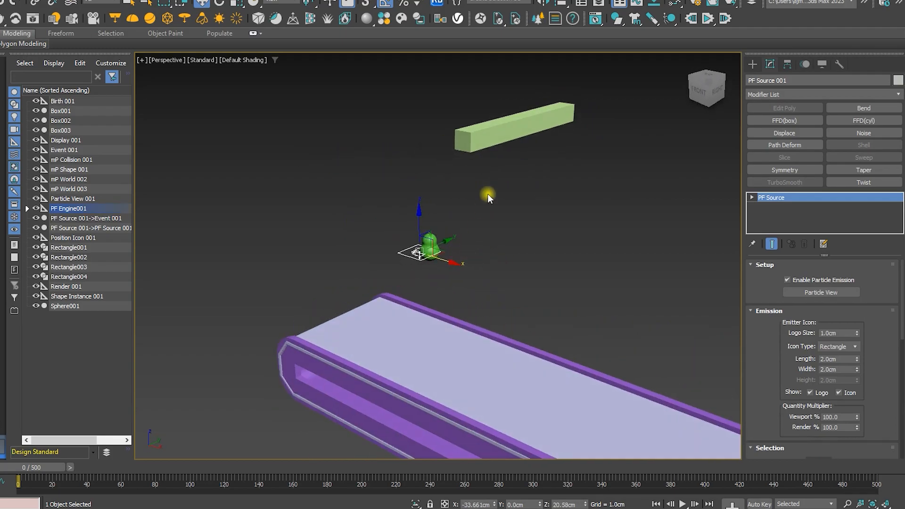
Step: Add a PFlow Collision Shape (WSM) modifier to the raised box above the conveyor and activate it
click(501, 121)
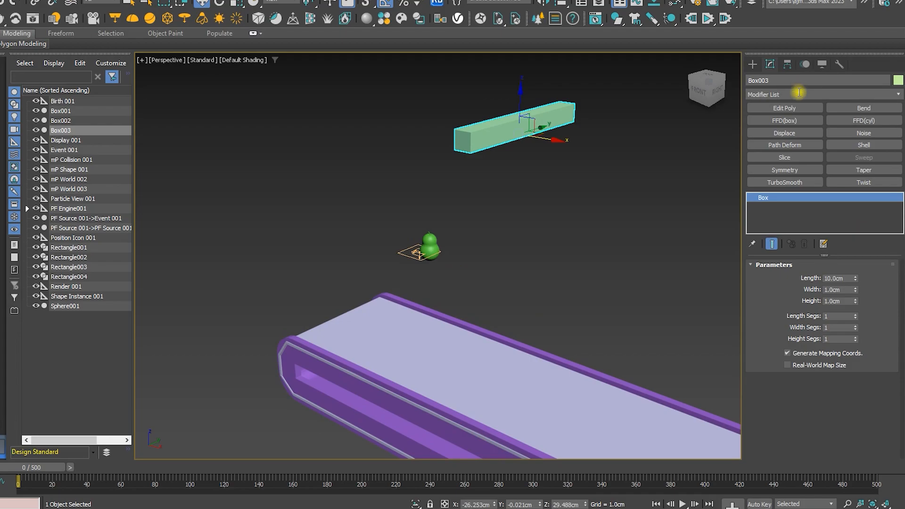
click(799, 93)
text(pf)
key(Return)
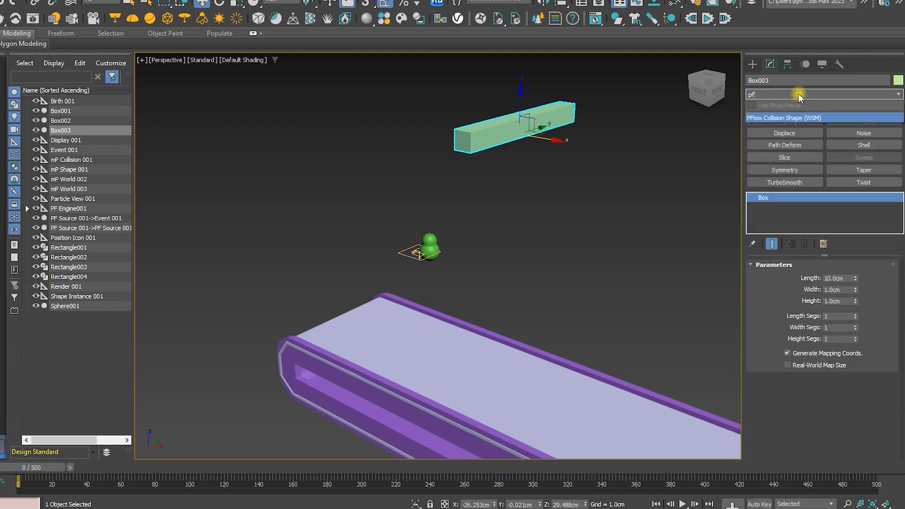
click(816, 282)
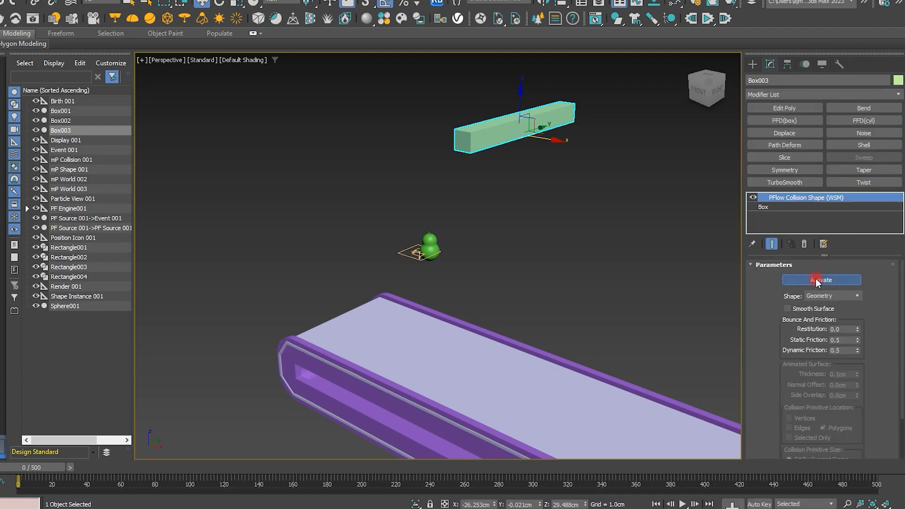
Step: Clone Event 001 as a copy in Particle View and wire PF Source 001 to the new event
scroll(470, 140, down, 2)
middle_drag(511, 243, 544, 210)
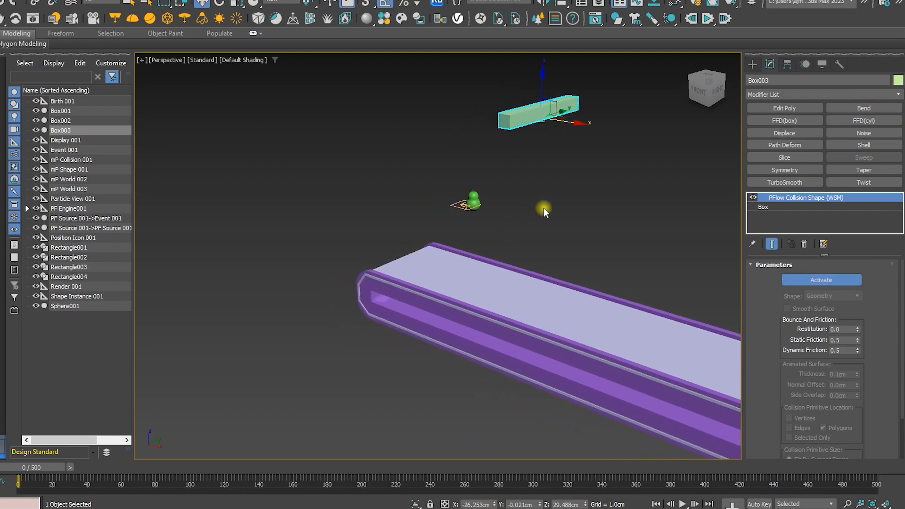
key(6)
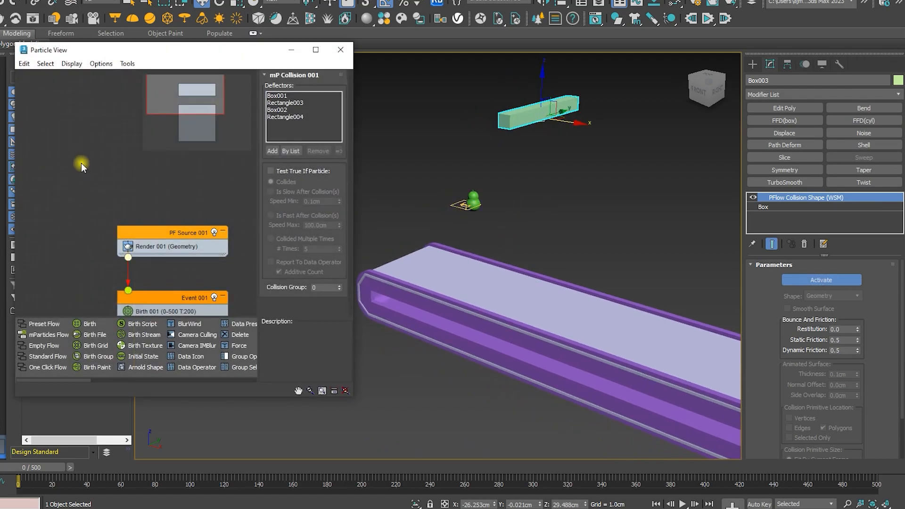
scroll(117, 203, down, 2)
middle_drag(117, 202, 60, 111)
shift+drag(96, 187, 155, 173)
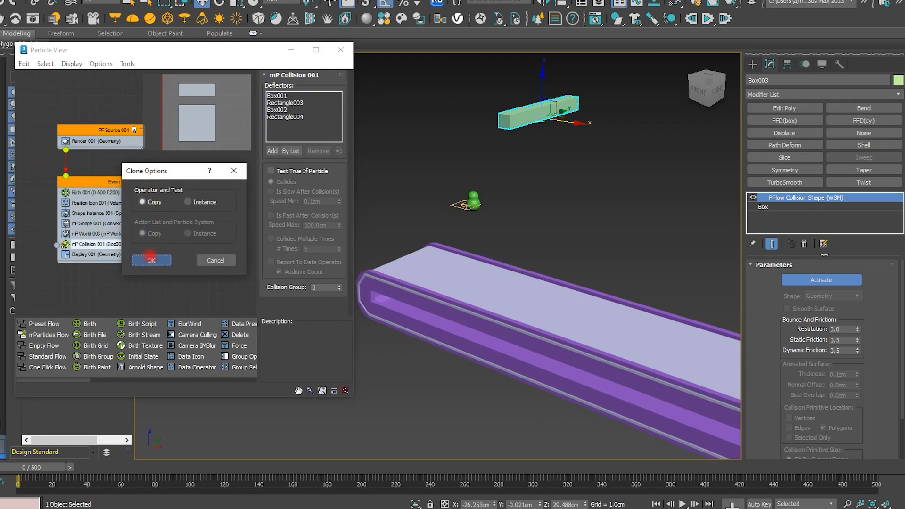
click(151, 259)
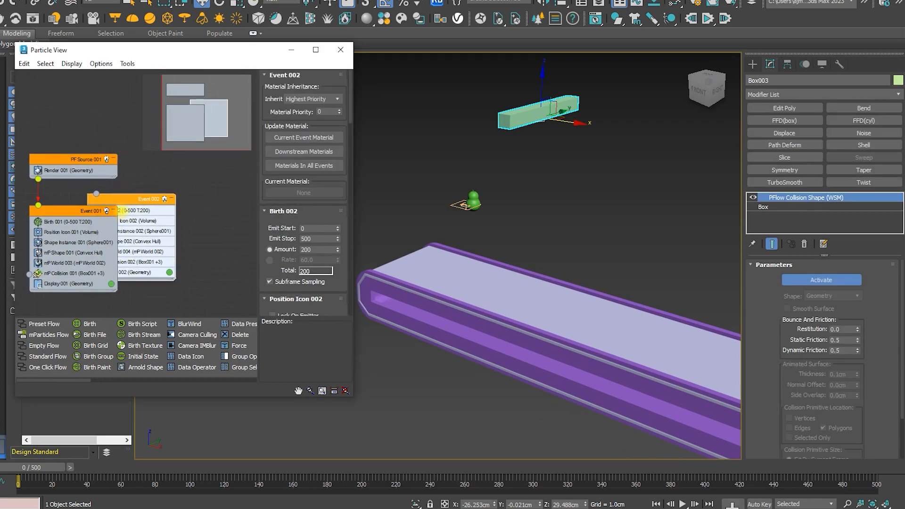
drag(96, 193, 54, 184)
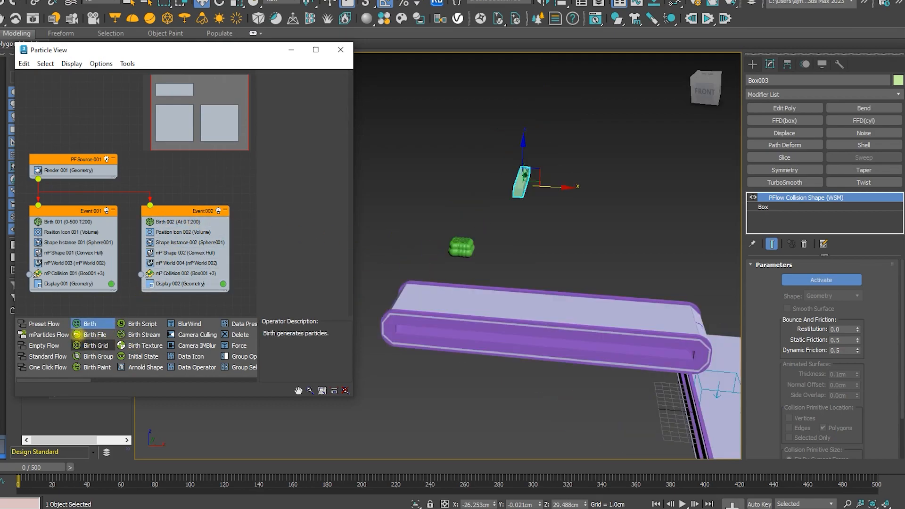
Step: Replace Event 002's Birth operator with a Birth Grid operator and delete its Position Icon operator
click(96, 347)
drag(146, 251, 188, 226)
click(181, 222)
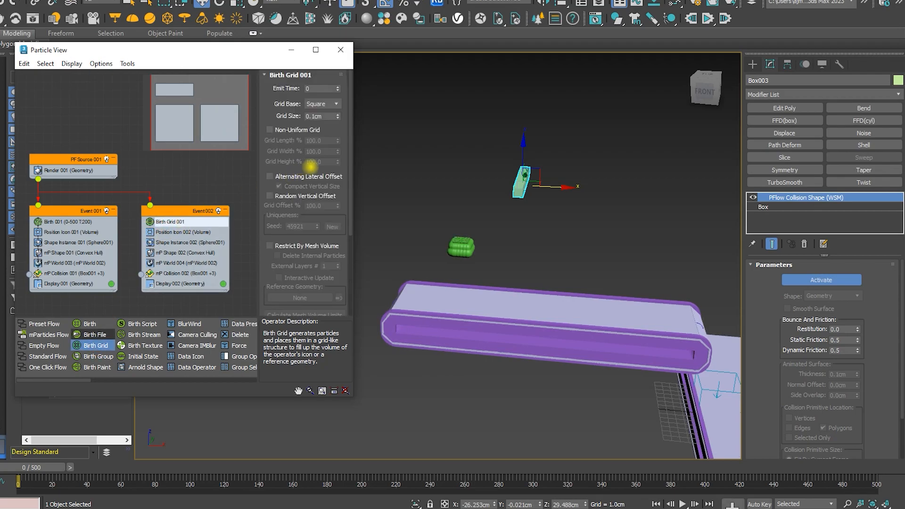
click(208, 232)
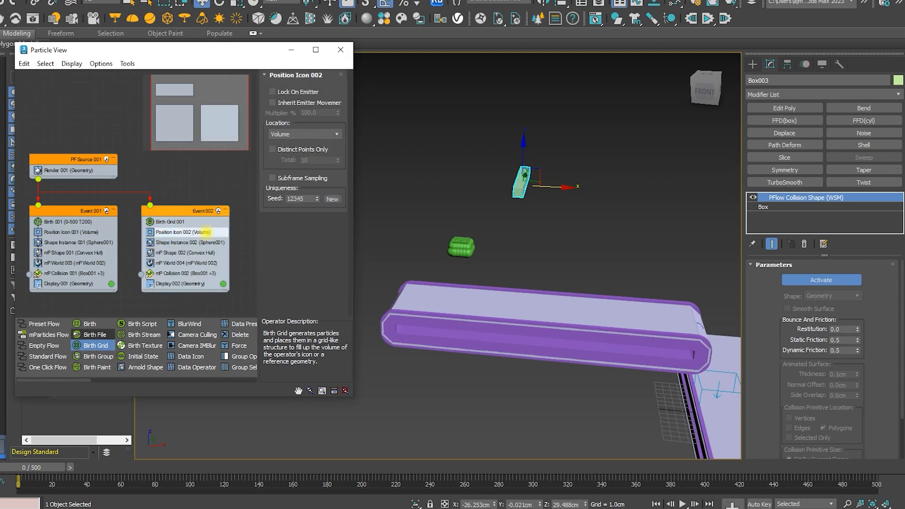
key(Delete)
click(183, 221)
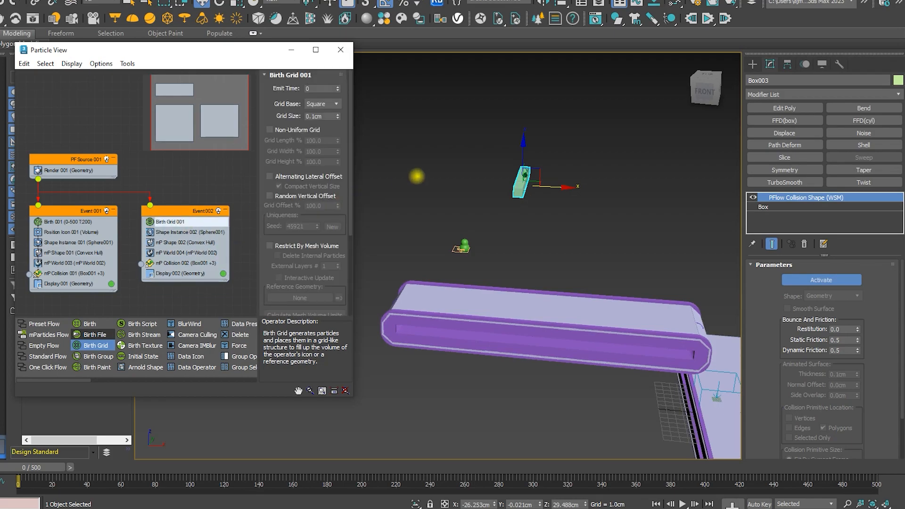
Step: Align the Birth Grid icon to the raised box on X, Y and Z, center to center
scroll(404, 178, down, 4)
alt+middle_drag(634, 280, 569, 263)
scroll(548, 271, up, 5)
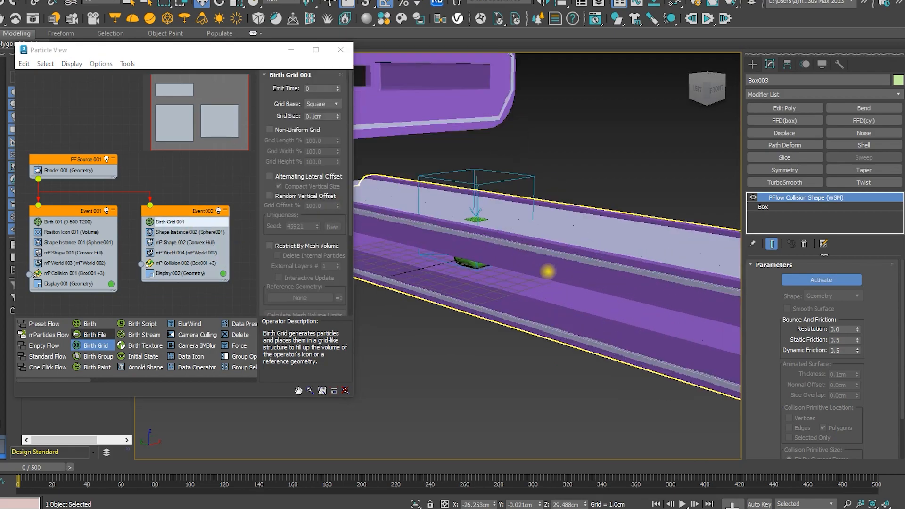
alt+middle_drag(476, 257, 483, 251)
middle_drag(470, 297, 556, 286)
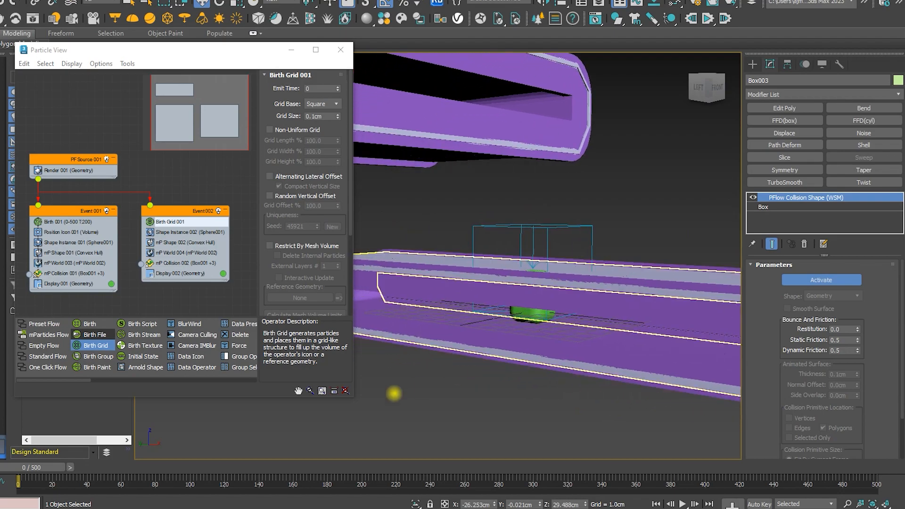
scroll(564, 299, up, 4)
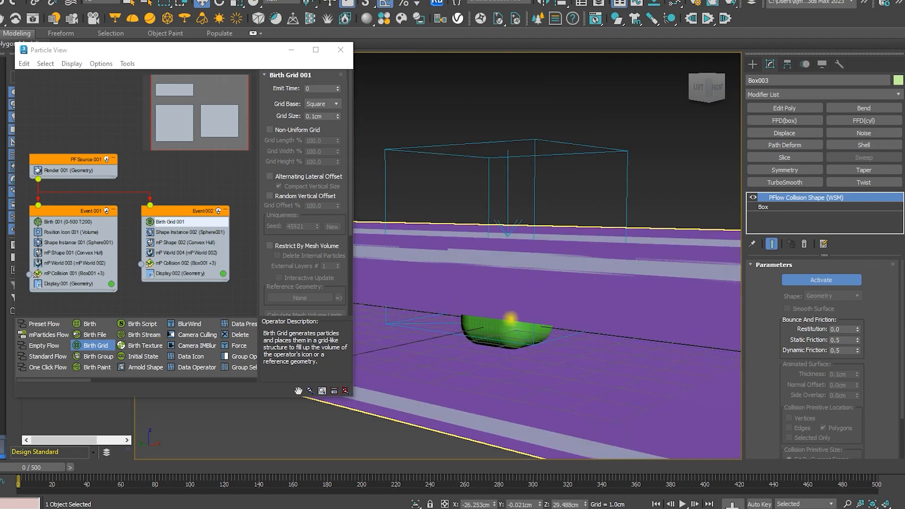
click(505, 326)
scroll(505, 325, down, 7)
middle_drag(481, 328, 541, 328)
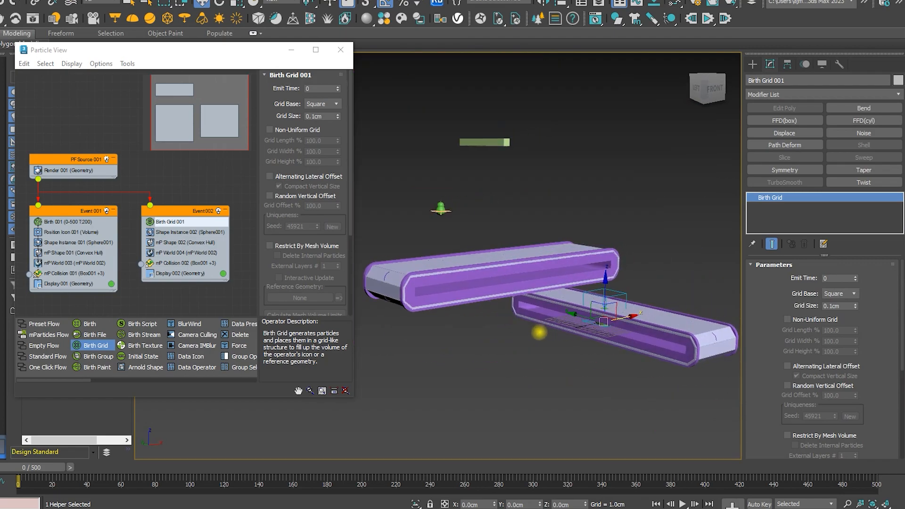
key(alt+a)
click(492, 143)
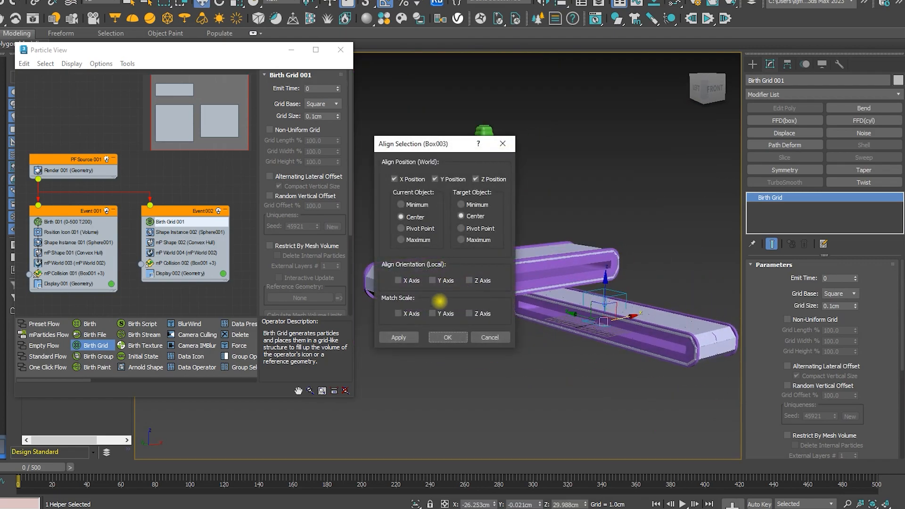
click(450, 335)
Step: Lower the Birth Grid icon below the raised box to about Z 25.8 cm
scroll(469, 122, up, 5)
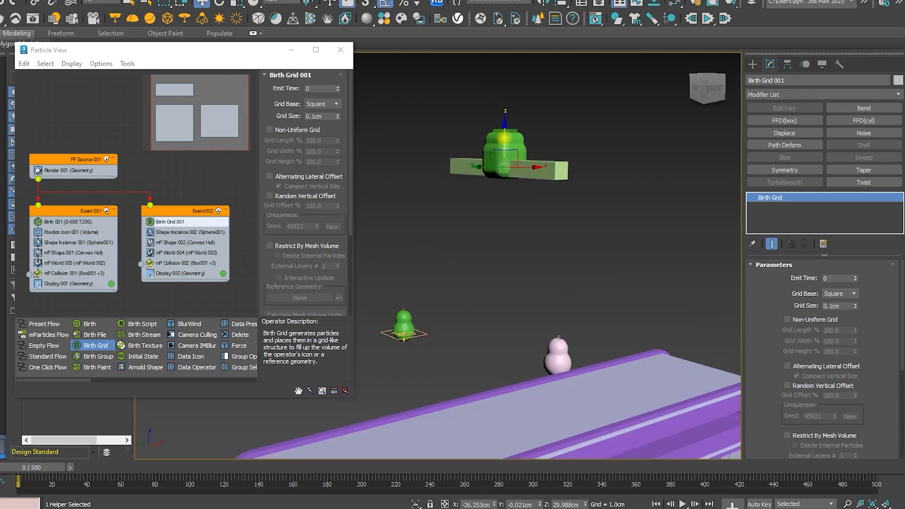
drag(523, 177, 523, 206)
Step: Set the Birth Grid's grid size to 1 cm and try a wider spacing of about 1.26 cm
scroll(421, 222, up, 3)
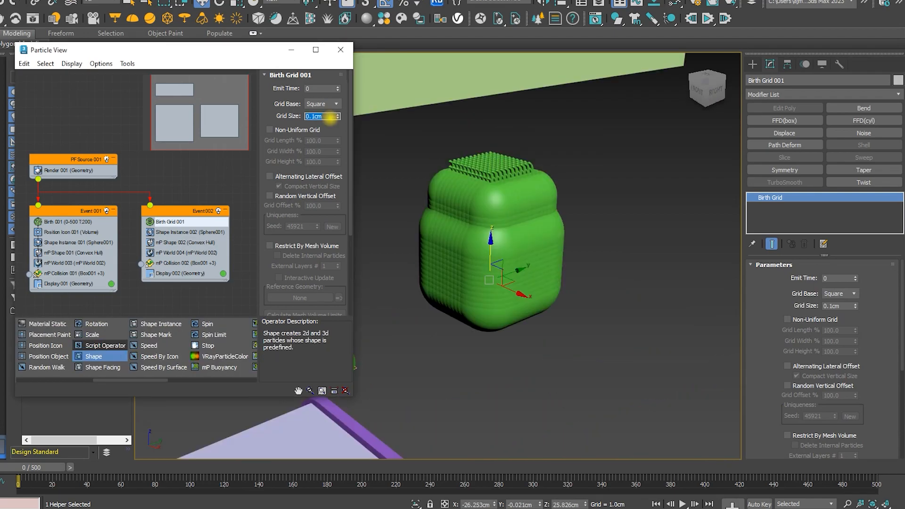
key(Return)
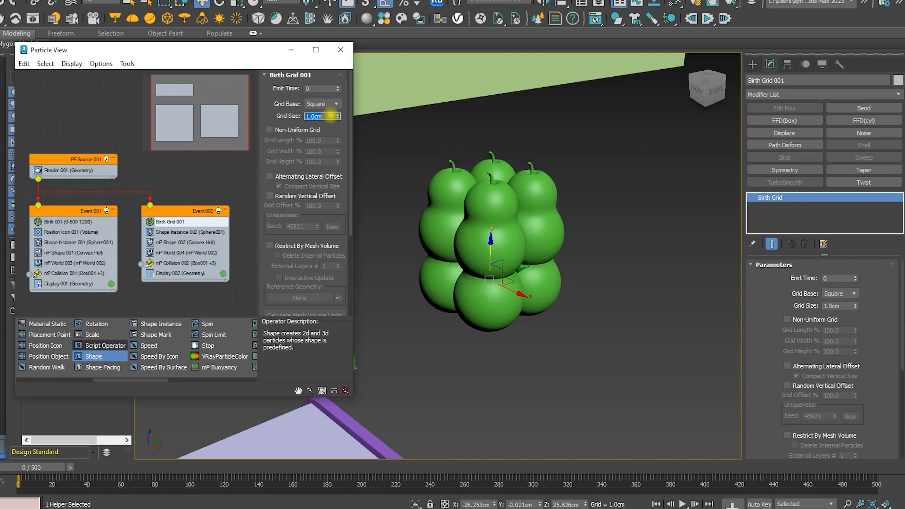
scroll(466, 202, down, 4)
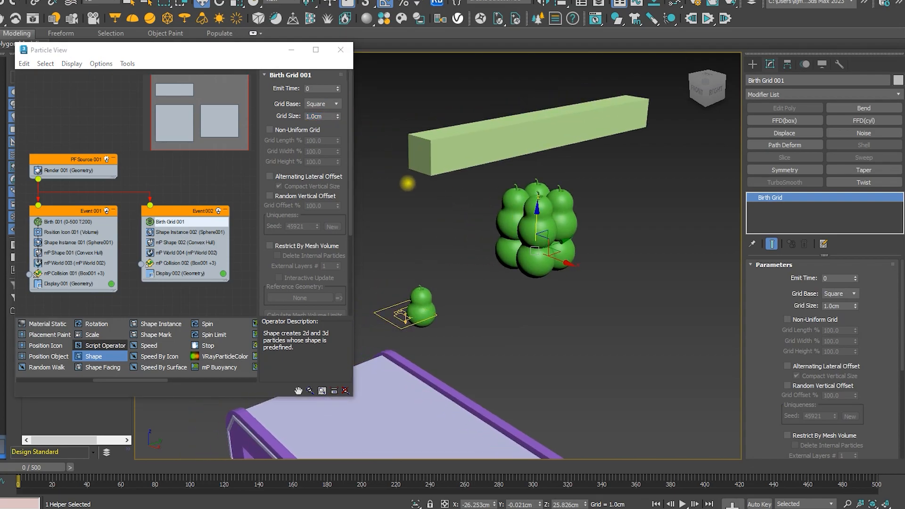
drag(338, 116, 343, 101)
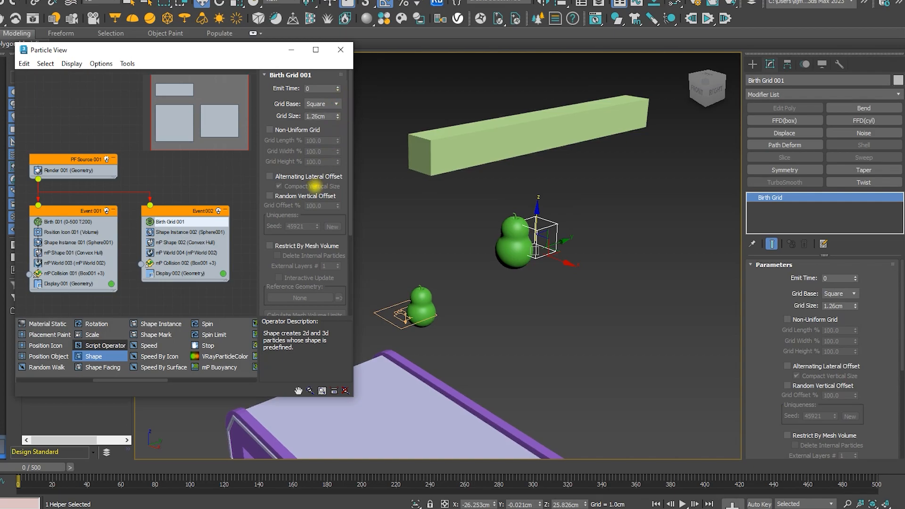
Step: Set the Birth Grid icon's length and height to 10 cm each
scroll(300, 142, down, 3)
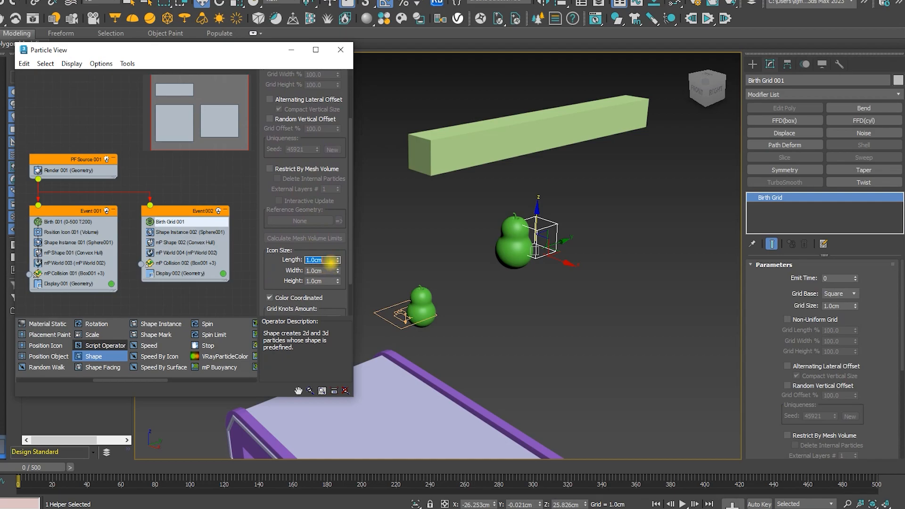
alt+middle_drag(513, 224, 537, 227)
click(319, 281)
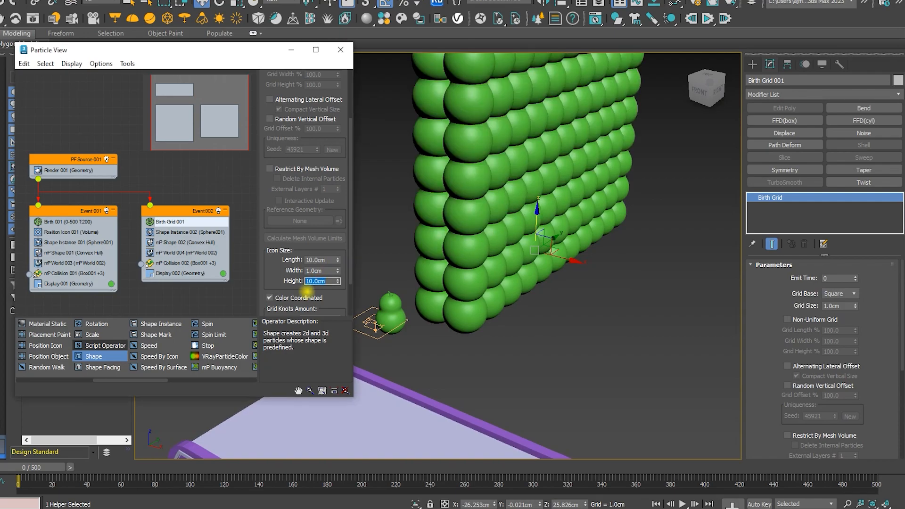
Step: Lower the Birth Grid icon to about Z 13.7 cm and set its height to 15 cm
scroll(488, 255, down, 3)
drag(517, 228, 571, 428)
alt+middle_drag(548, 393, 395, 203)
click(321, 281)
text(15)
key(Return)
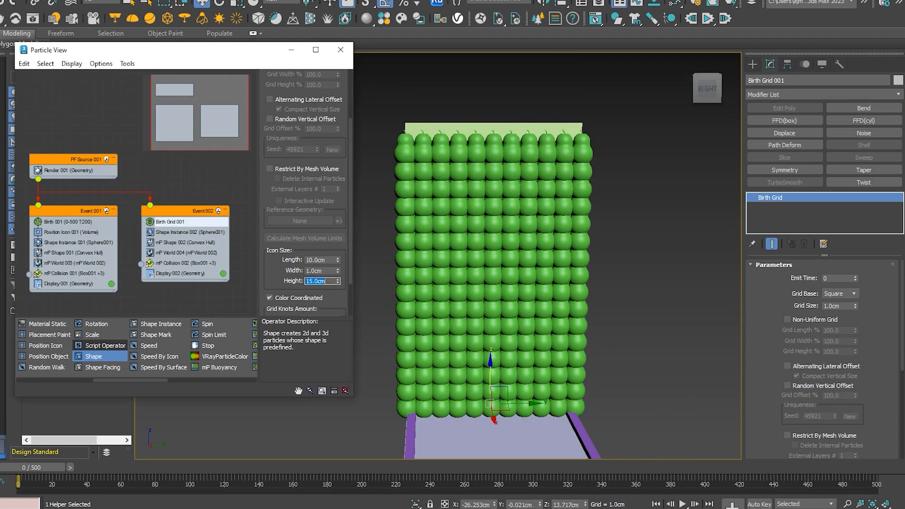
Step: Reduce the Birth Grid icon's width to 0.99 cm and shift the icon to about X -25.8 cm under the raised box
alt+middle_drag(424, 242, 496, 261)
click(337, 272)
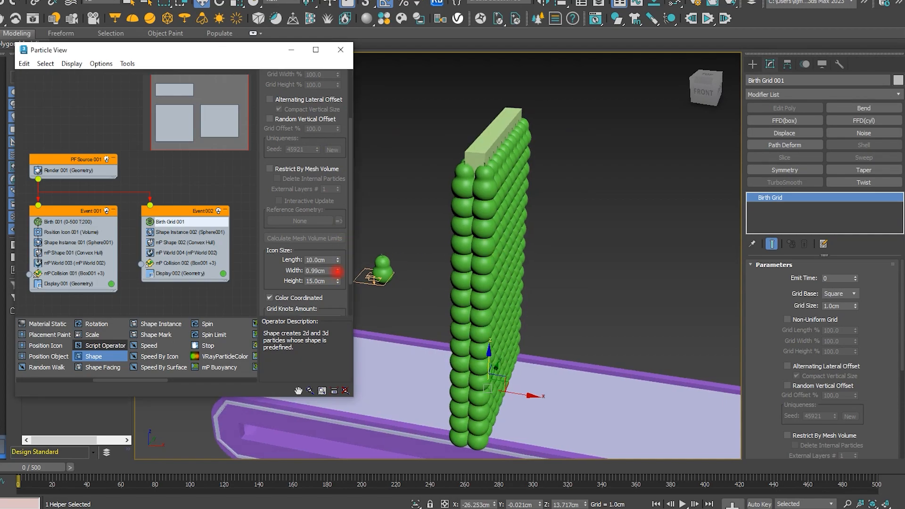
drag(520, 394, 527, 394)
alt+middle_drag(526, 394, 496, 322)
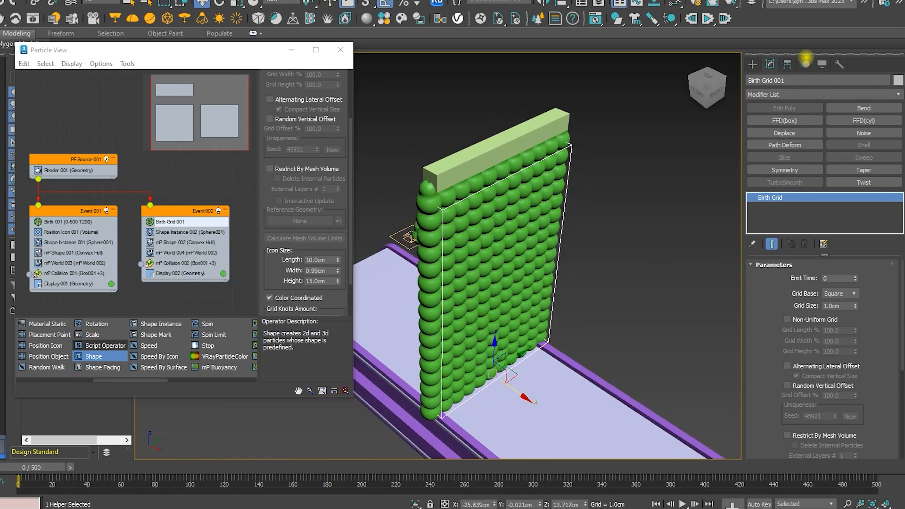
Step: Draw a small flat box beside the upper conveyor, about 2.5 cm wide and 0.3 cm high
click(752, 64)
click(782, 136)
alt+middle_drag(679, 289, 675, 314)
drag(417, 375, 440, 380)
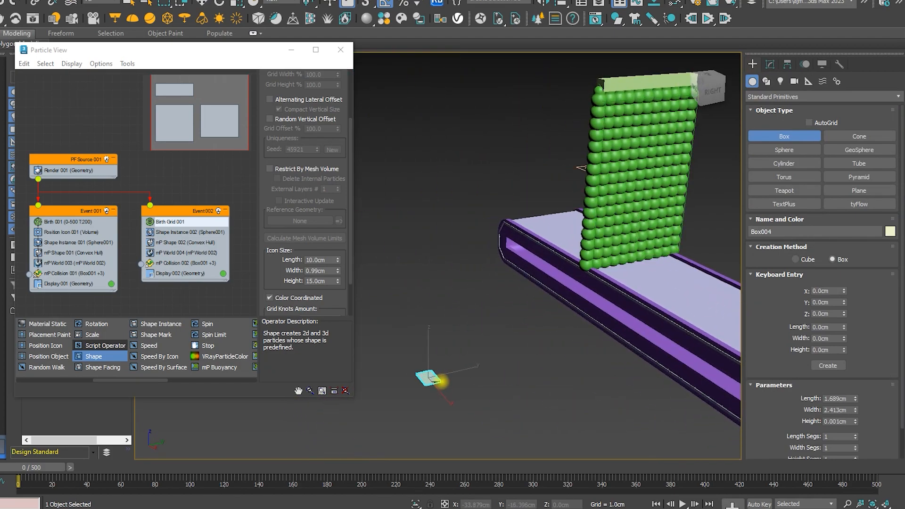
click(461, 322)
alt+middle_drag(461, 322, 479, 357)
Step: Set the small box's length to 0.2 cm and its width and height to 2 cm
click(770, 64)
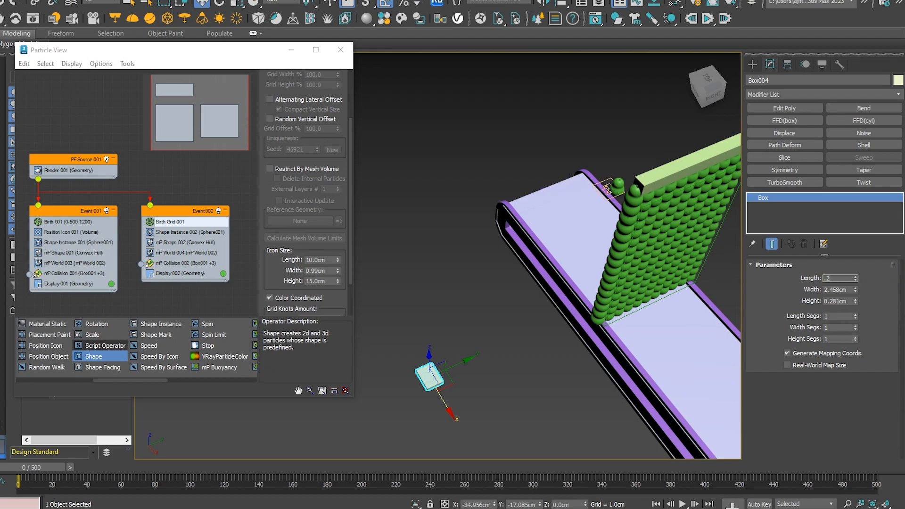
text(.2)
key(Tab)
key(Tab)
key(Return)
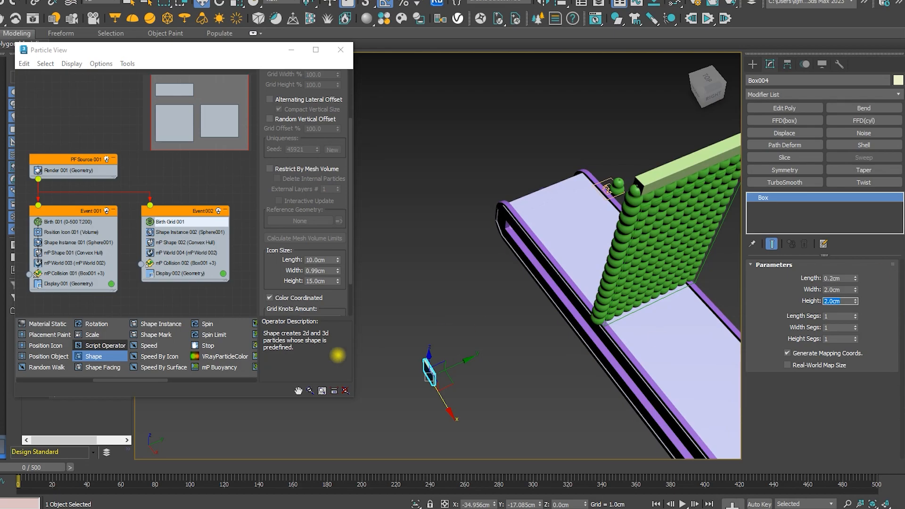
Step: Rotate the thin box 90 degrees about the Z axis
scroll(431, 378, up, 3)
alt+middle_drag(421, 371, 457, 347)
key(e)
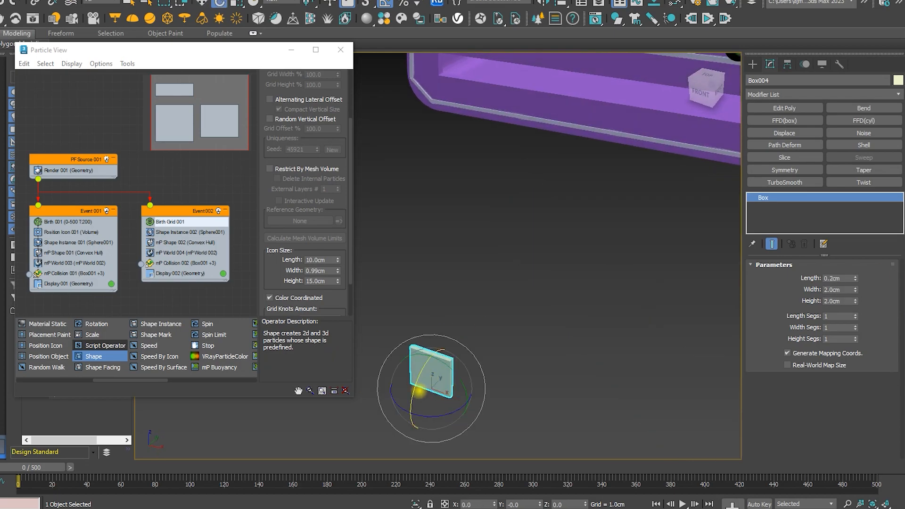
drag(429, 422, 478, 402)
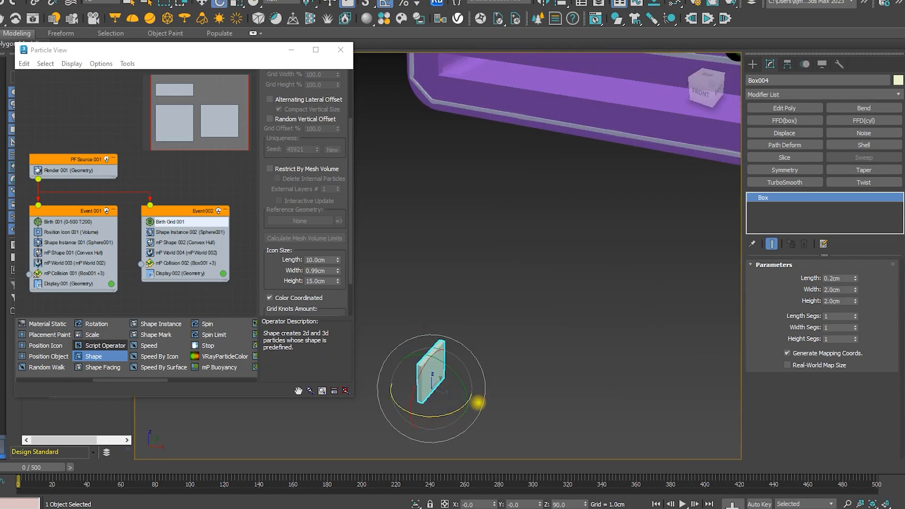
Step: Set the thin box beside the conveyor as the particle geometry object of Shape Instance 002
scroll(502, 372, down, 5)
alt+middle_drag(503, 371, 482, 349)
middle_drag(549, 288, 449, 288)
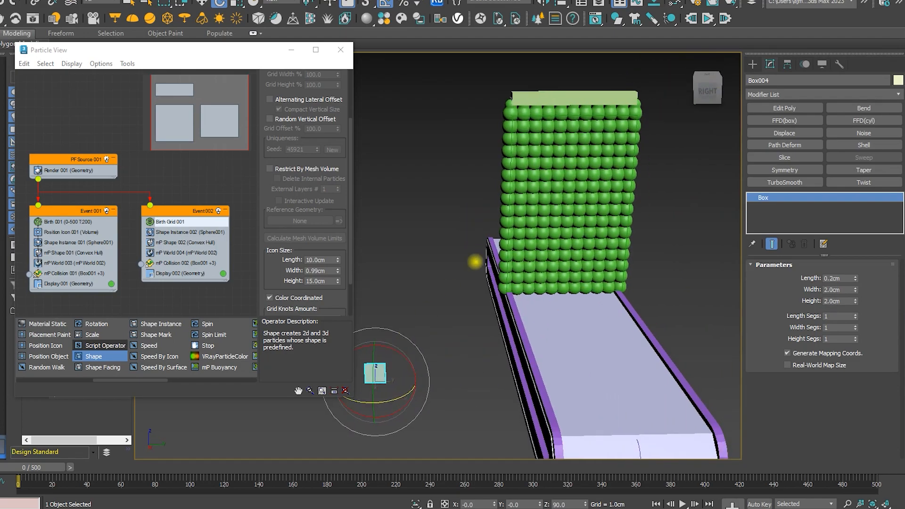
click(181, 206)
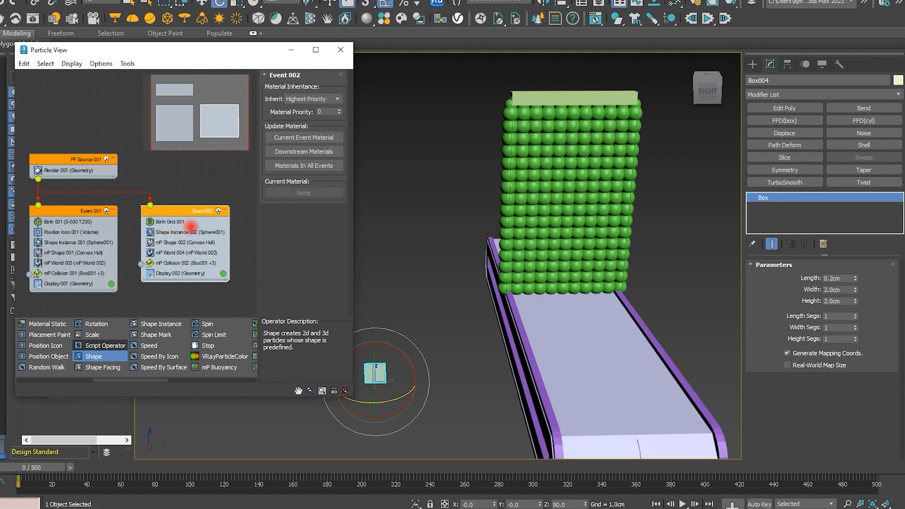
click(191, 230)
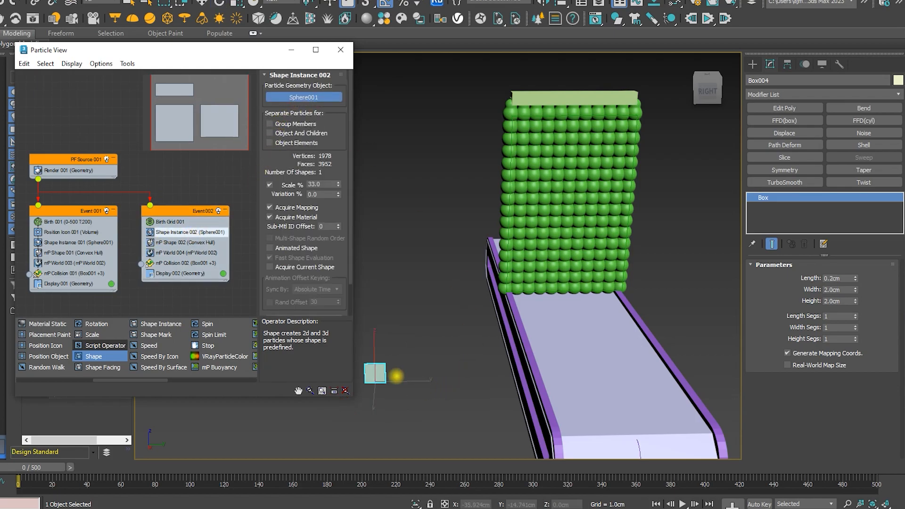
click(375, 372)
scroll(547, 156, up, 3)
scroll(547, 155, up, 2)
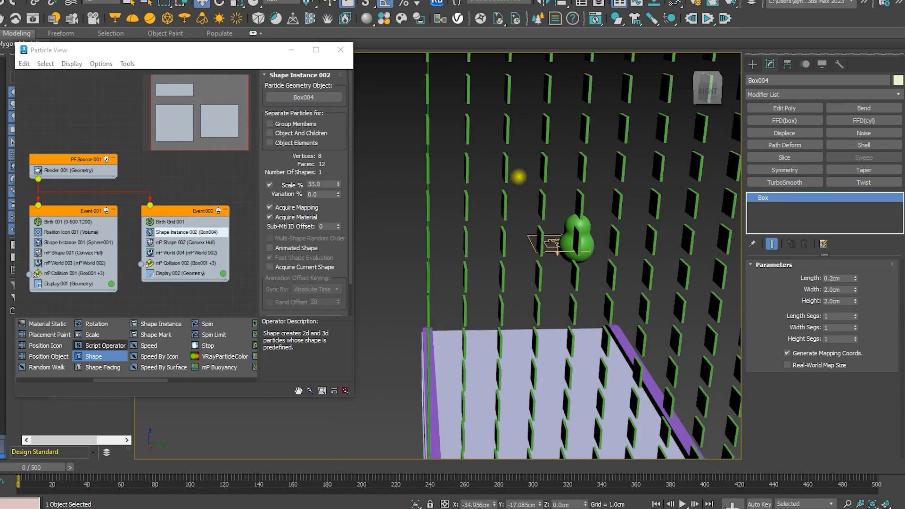
Step: Set the scale of Shape Instance 002 to 49% so the grid boxes close up into strips
alt+middle_drag(482, 226, 525, 215)
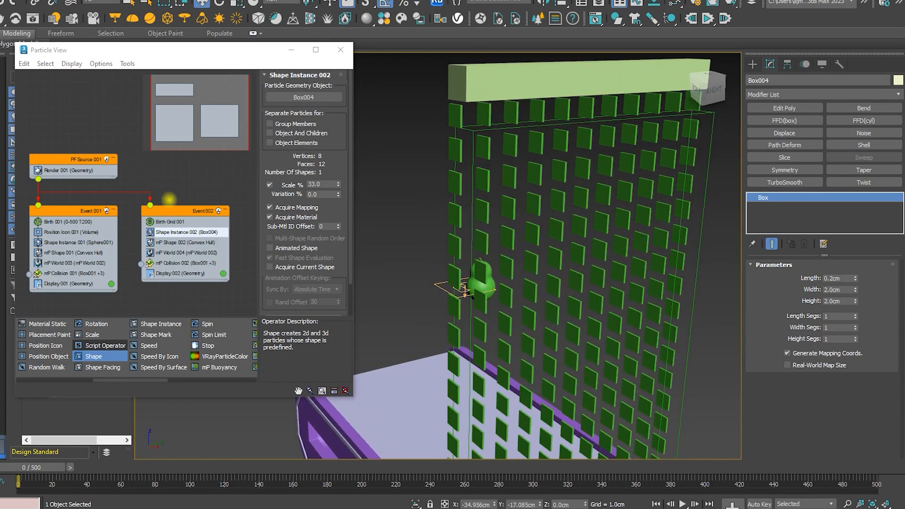
drag(335, 183, 338, 182)
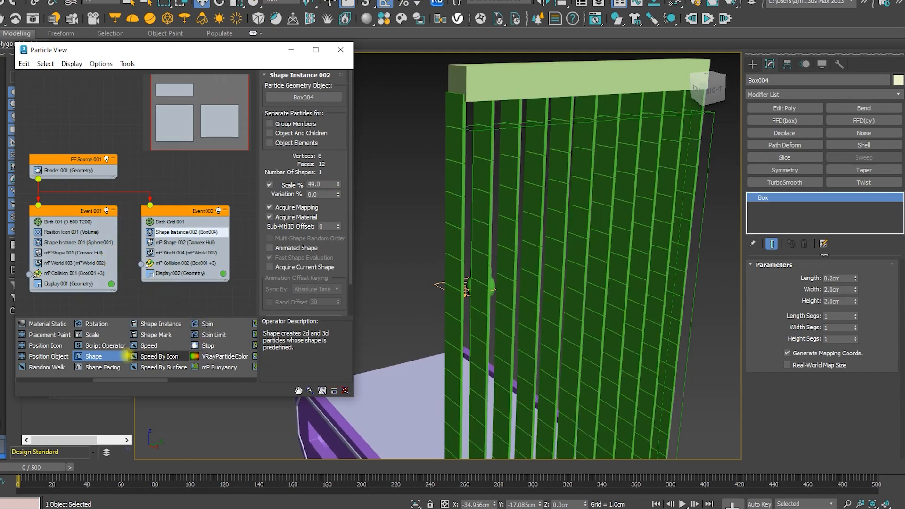
Step: Add a Rotation operator after Shape Instance 002 in Event 002, using World Space orientation with Z at 90
click(114, 323)
drag(114, 316, 198, 241)
click(198, 242)
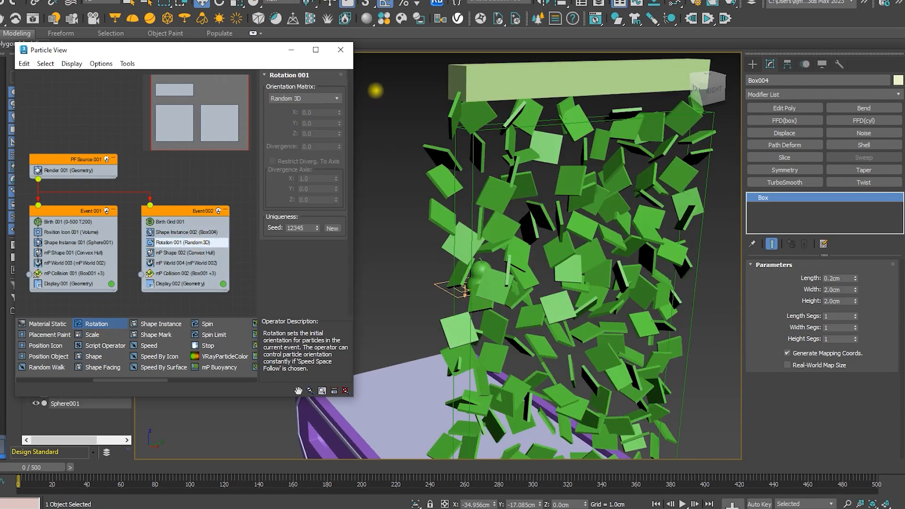
click(303, 98)
click(341, 127)
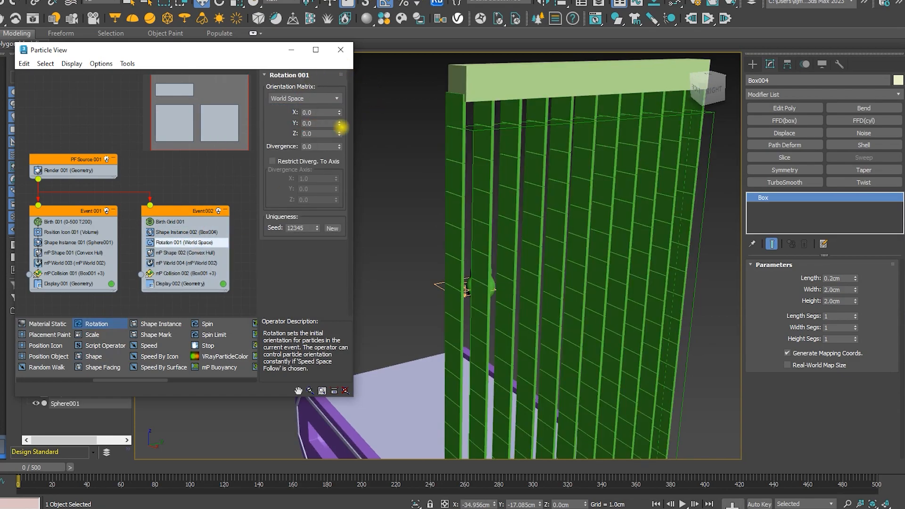
drag(340, 131, 322, 76)
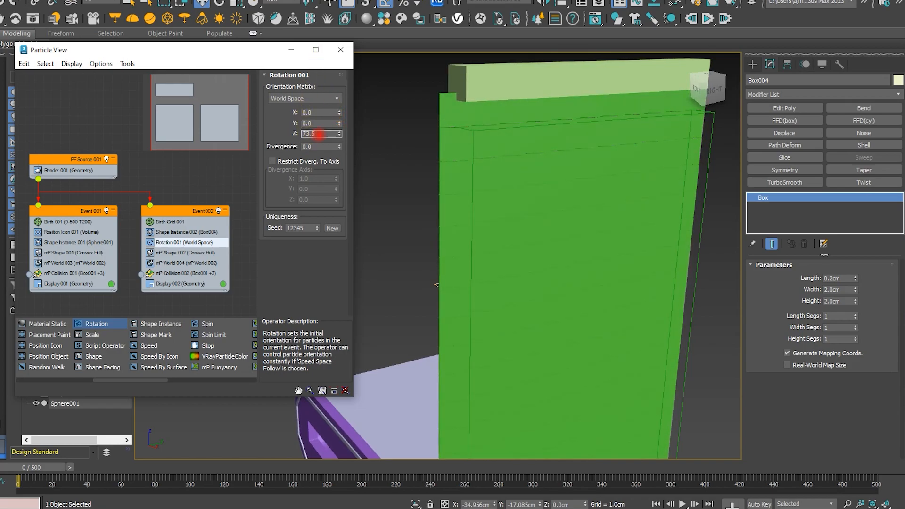
key(Return)
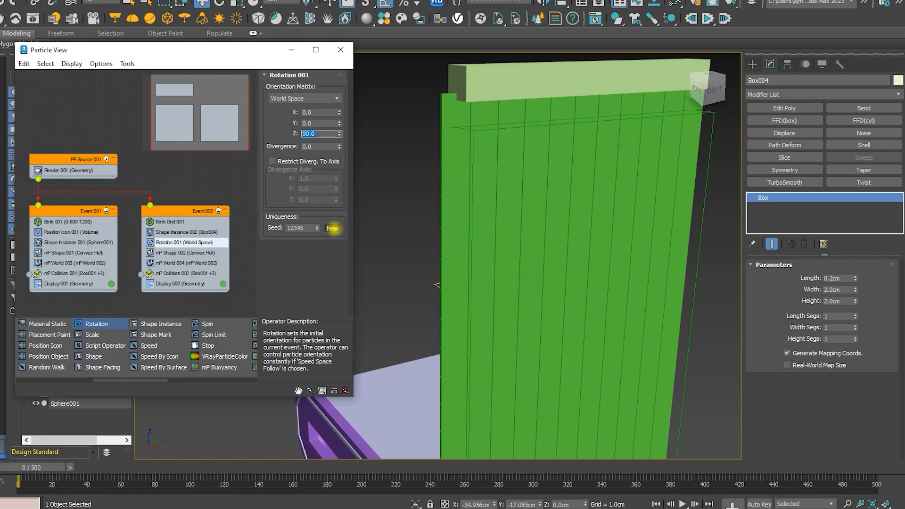
Step: Try black as the Display 002 color of the curtain particles
click(222, 284)
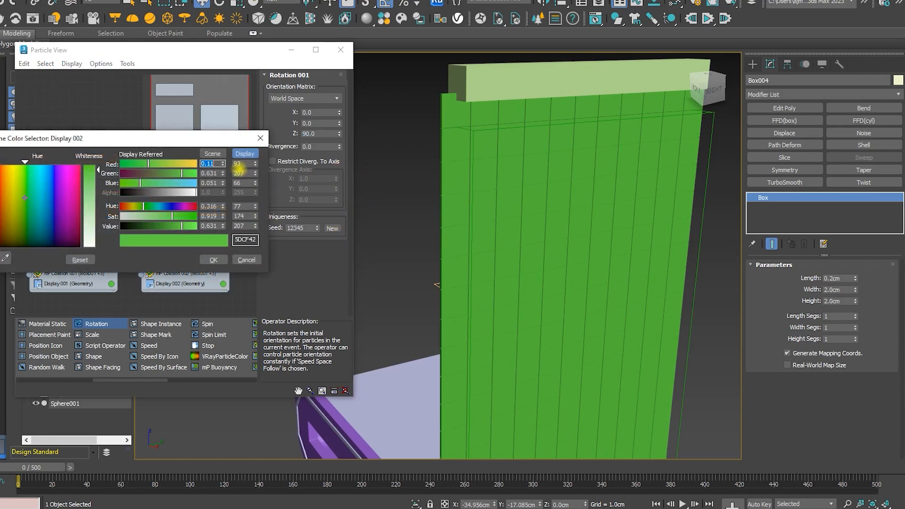
drag(174, 226, 106, 226)
click(213, 260)
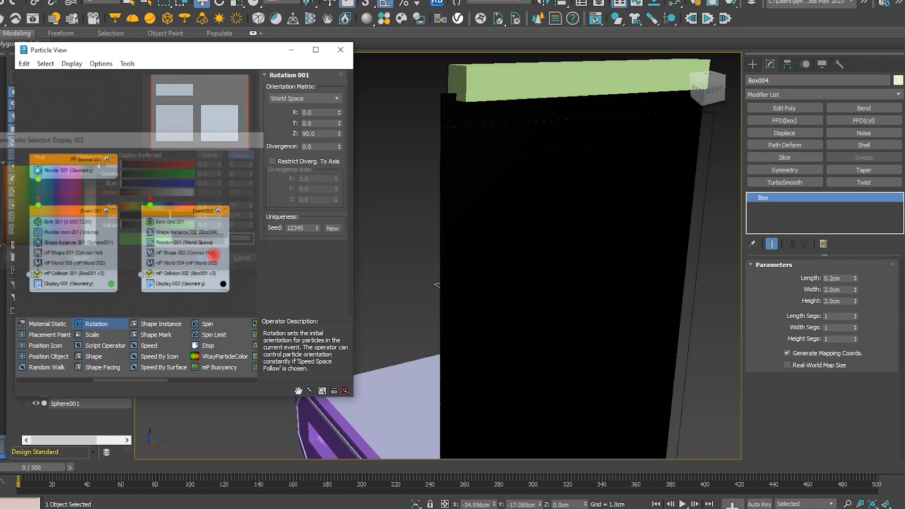
scroll(612, 151, up, 3)
scroll(589, 149, up, 3)
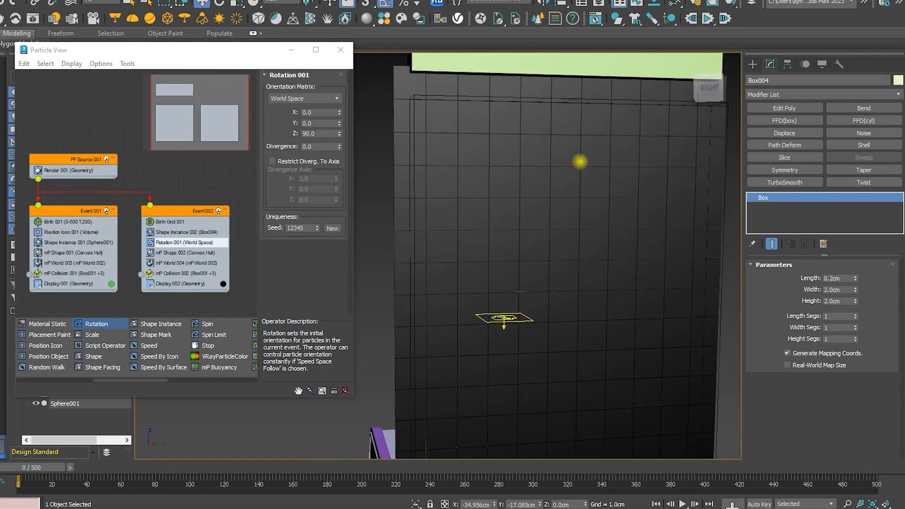
Step: Set the Display 002 color of the curtain particles to light gray D3D3D3
click(220, 285)
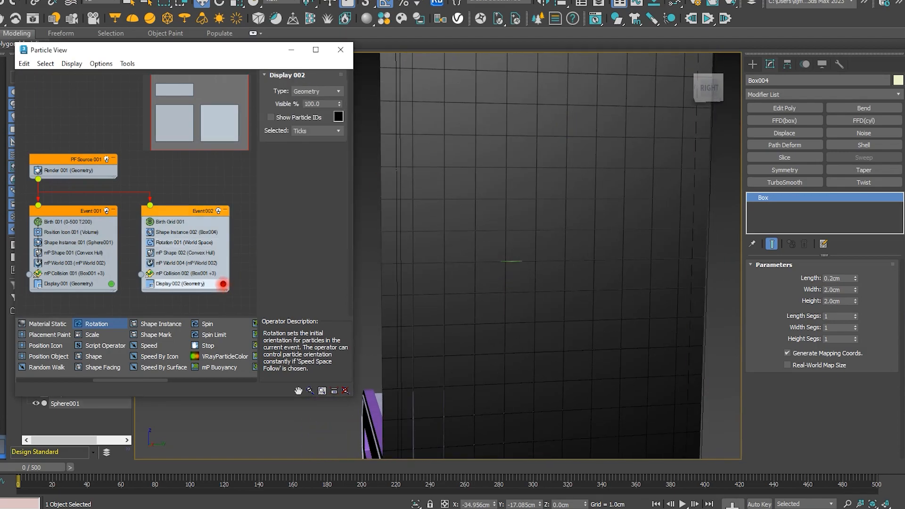
click(94, 222)
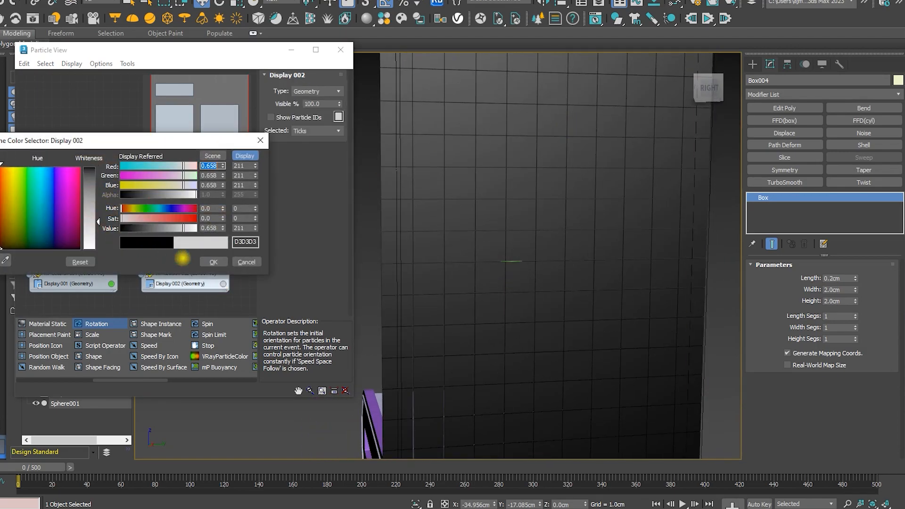
click(213, 262)
Step: Set the grid length of Birth Grid 001 to 109% to leave gaps between the curtain's vertical strips
scroll(521, 192, down, 4)
key(l)
middle_drag(554, 199, 563, 295)
click(162, 232)
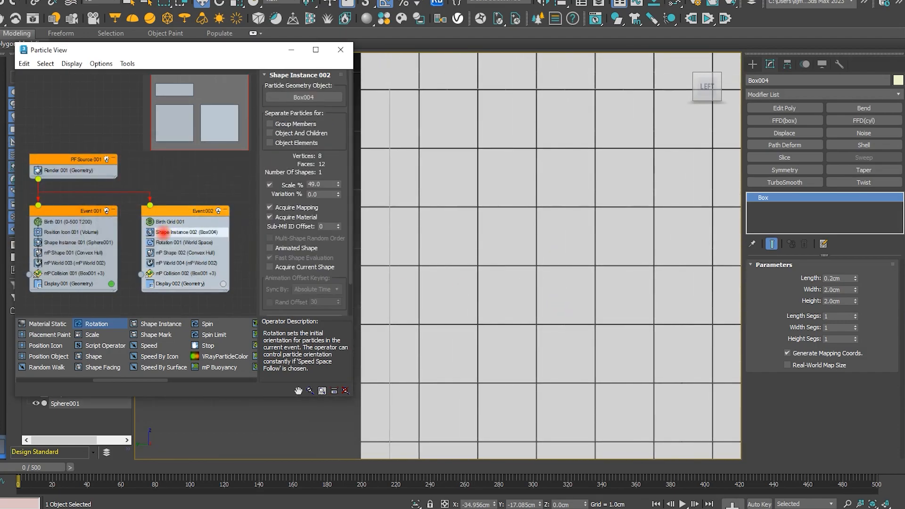
click(172, 221)
scroll(448, 226, down, 3)
middle_drag(448, 226, 448, 198)
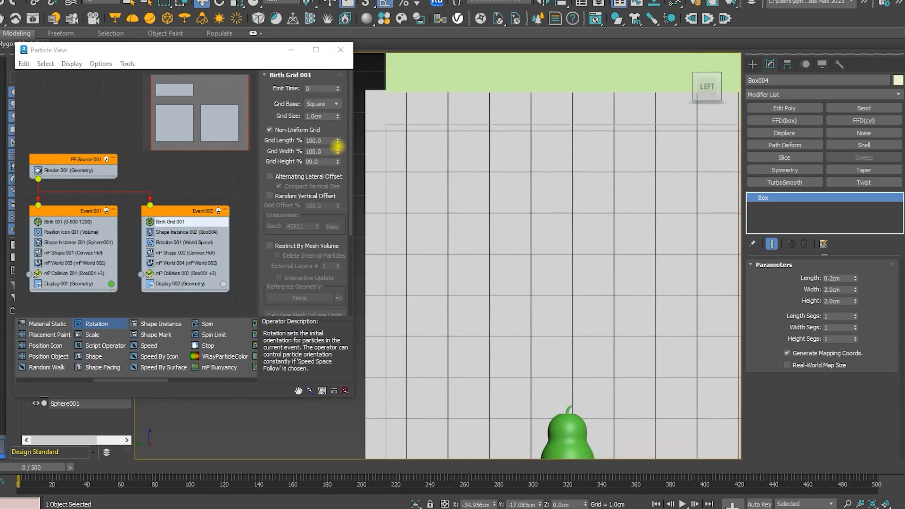
drag(337, 140, 338, 137)
scroll(556, 184, down, 5)
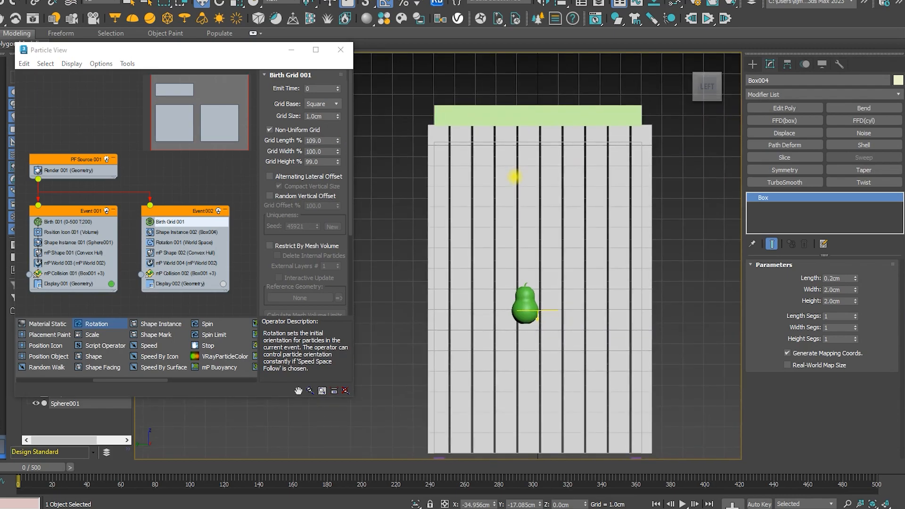
Step: Add the green bar above the curtain as a deflector in mP Collision 002 and select the bar
alt+middle_drag(551, 245, 608, 267)
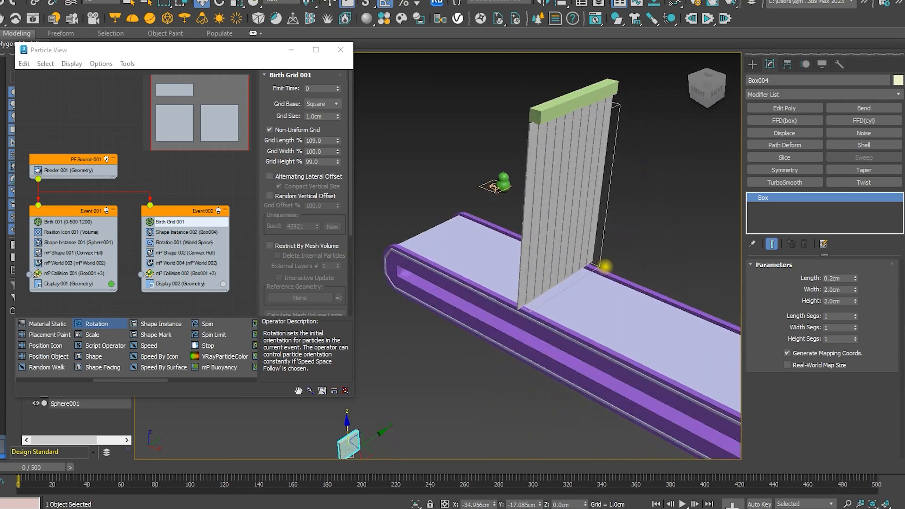
scroll(608, 267, up, 5)
click(185, 273)
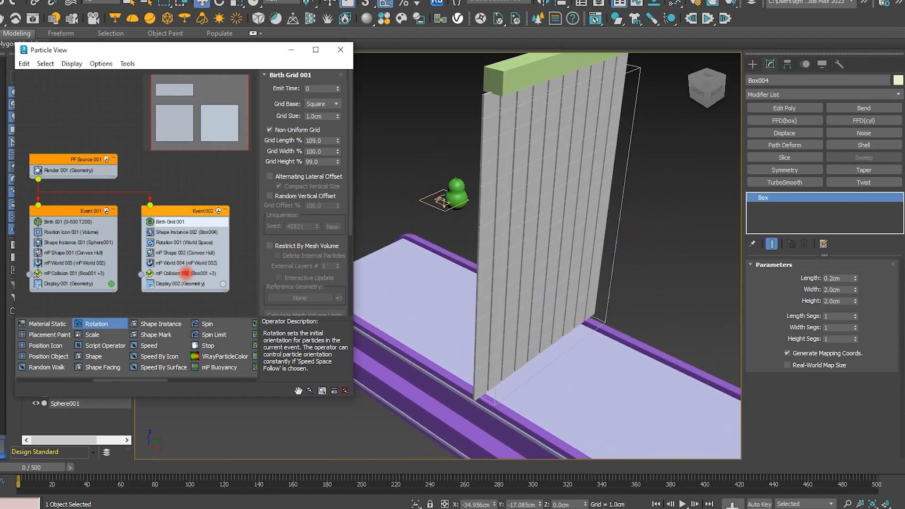
scroll(174, 356, down, 5)
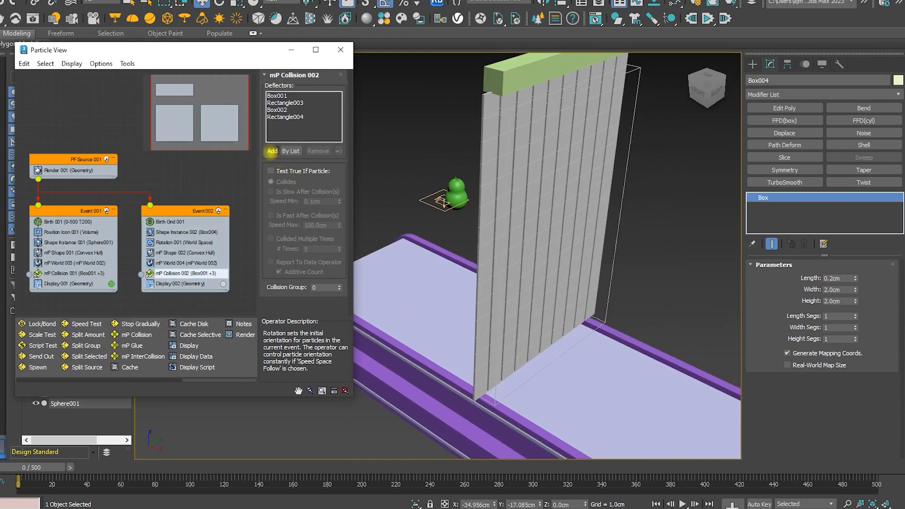
click(512, 75)
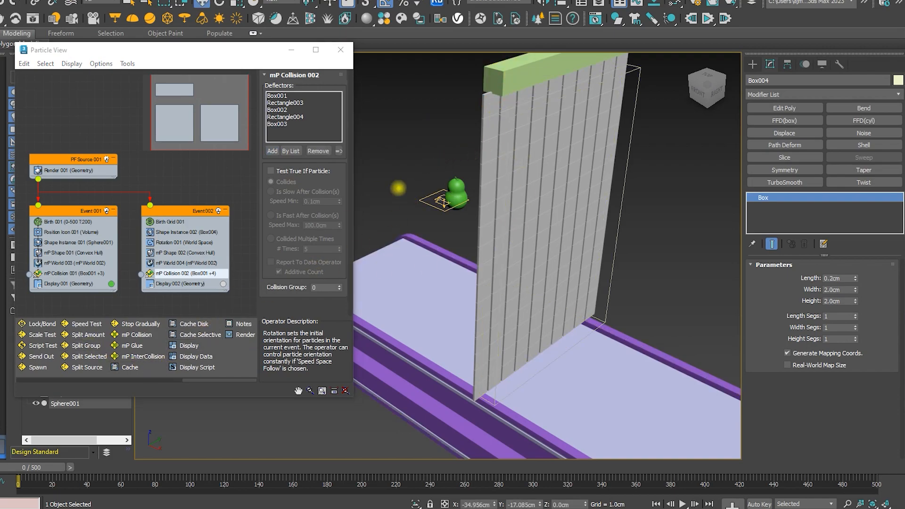
click(513, 81)
Step: Add an mP Glue test to Event 002 below mP Collision 002 and show its parameters
drag(133, 346, 193, 283)
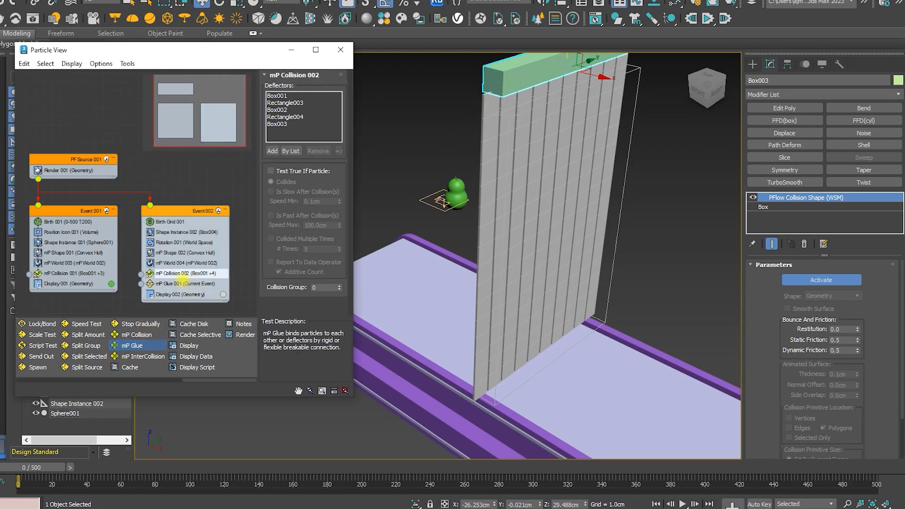
click(189, 283)
middle_drag(463, 292, 510, 320)
alt+middle_drag(511, 321, 457, 313)
key(t)
key(l)
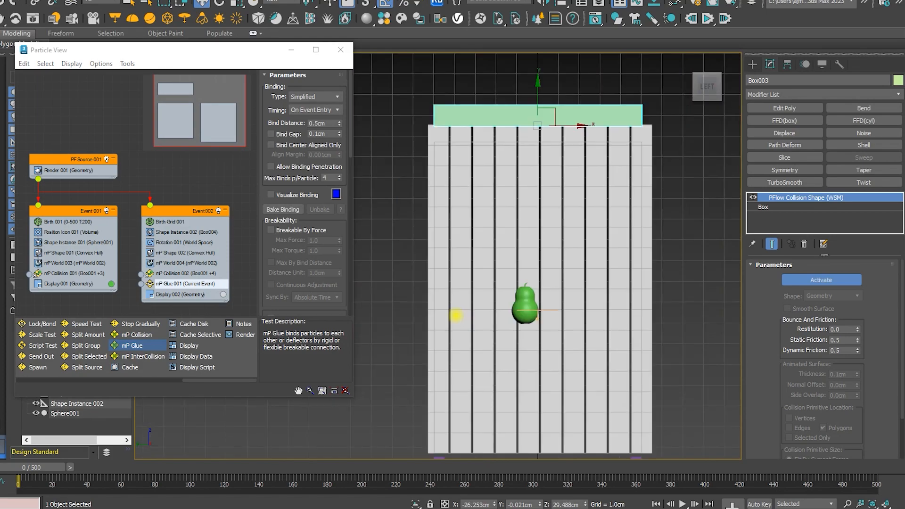
scroll(432, 179, up, 6)
middle_drag(432, 180, 442, 310)
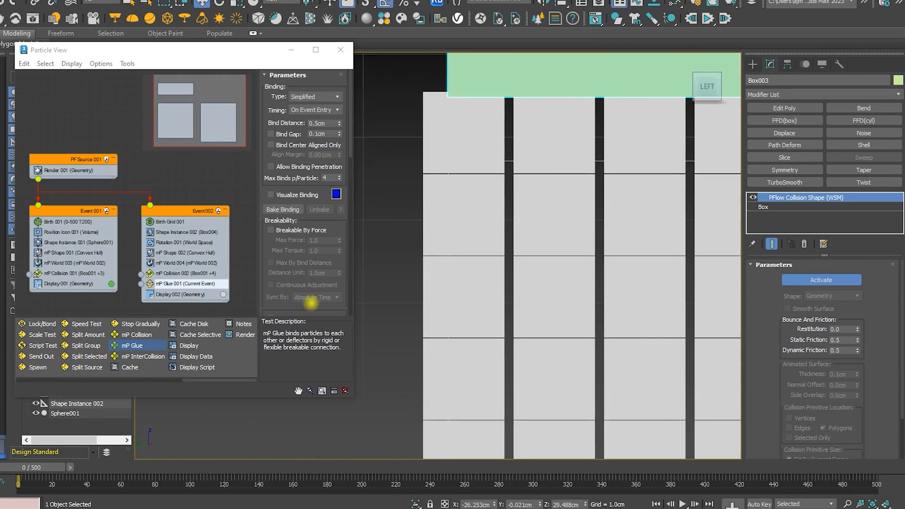
Step: Turn on binding visualization for the mP Glue test and use Distance binding with a 1.2 cm bind distance
click(279, 195)
click(320, 96)
click(321, 106)
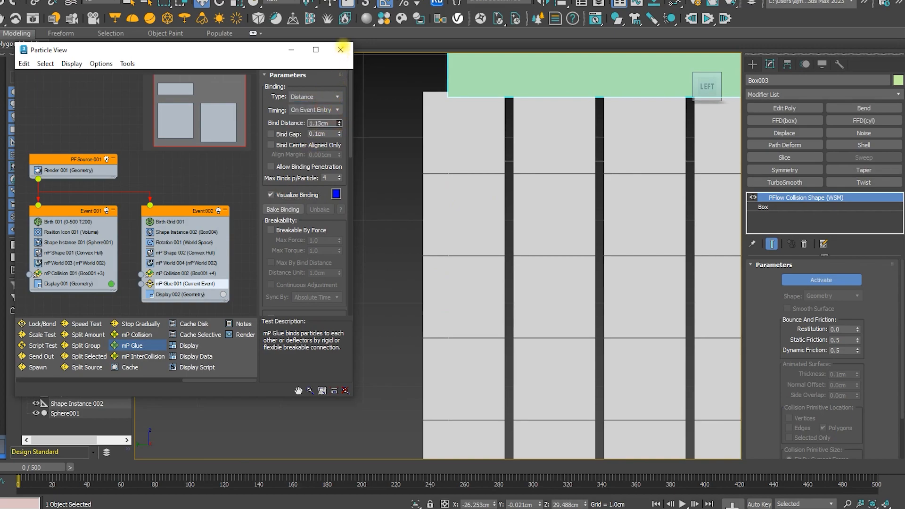
scroll(541, 236, down, 10)
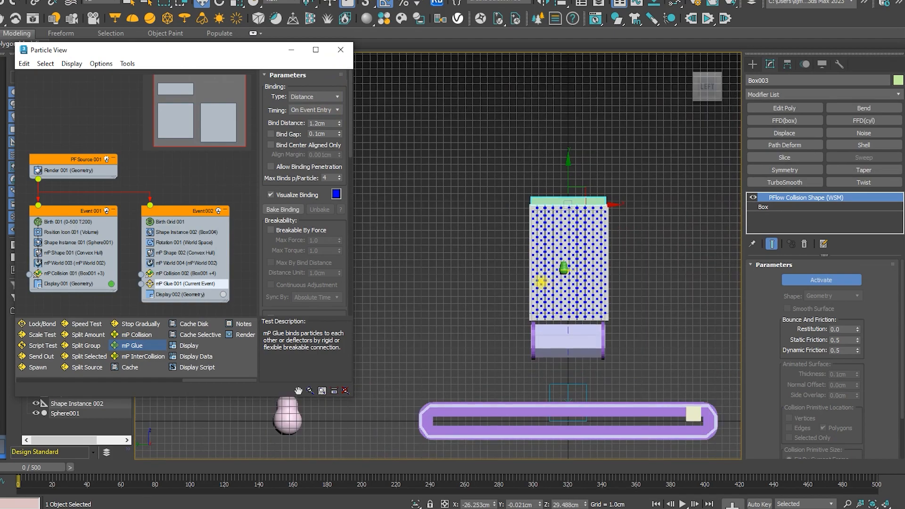
scroll(541, 282, up, 10)
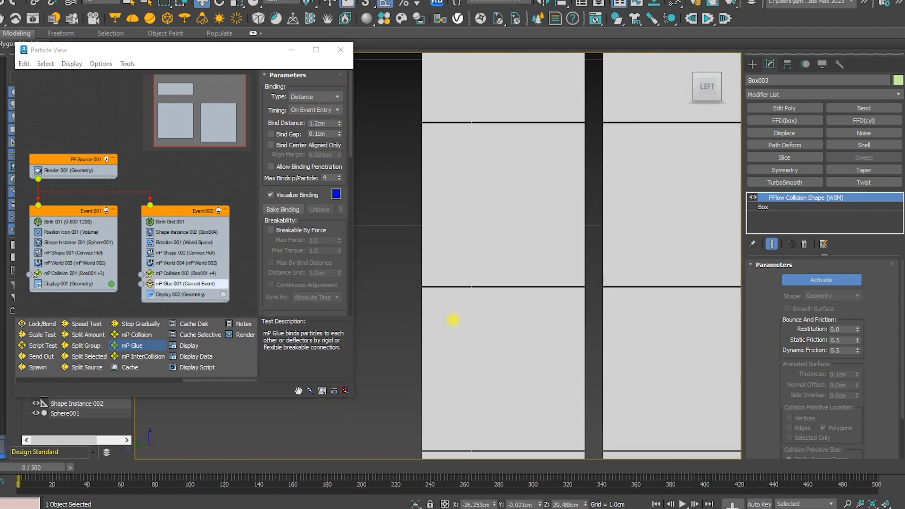
click(304, 195)
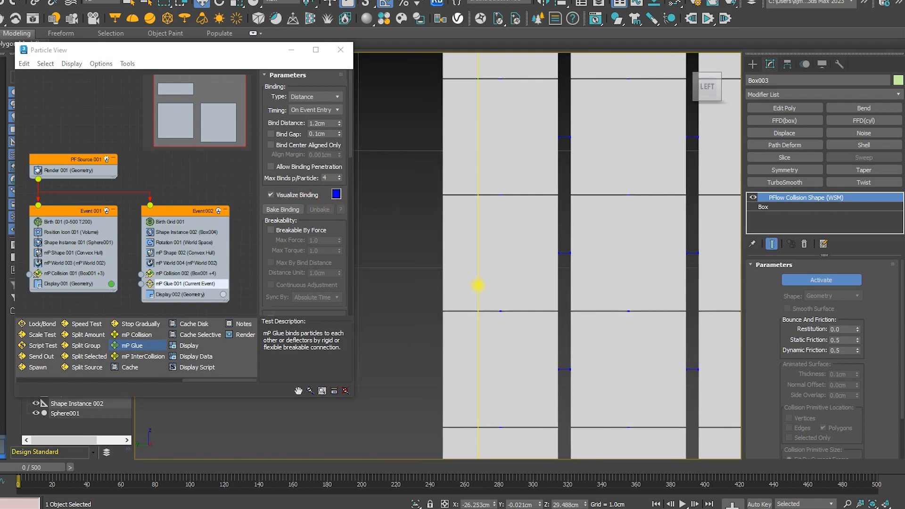
scroll(563, 270, down, 3)
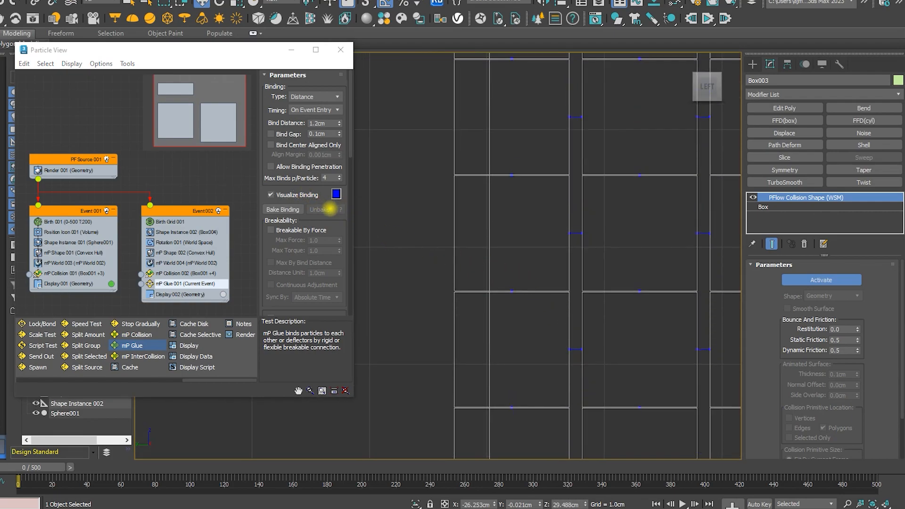
Step: Limit the mP Glue test to 2 maximum binds per particle and check the bindings along the curtain's edges
double_click(340, 180)
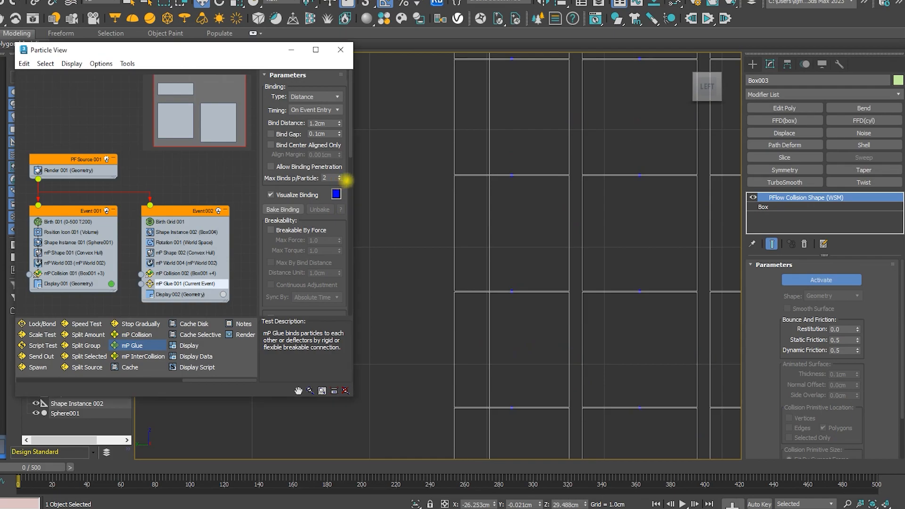
scroll(516, 206, down, 5)
middle_drag(551, 276, 476, 274)
scroll(476, 274, down, 3)
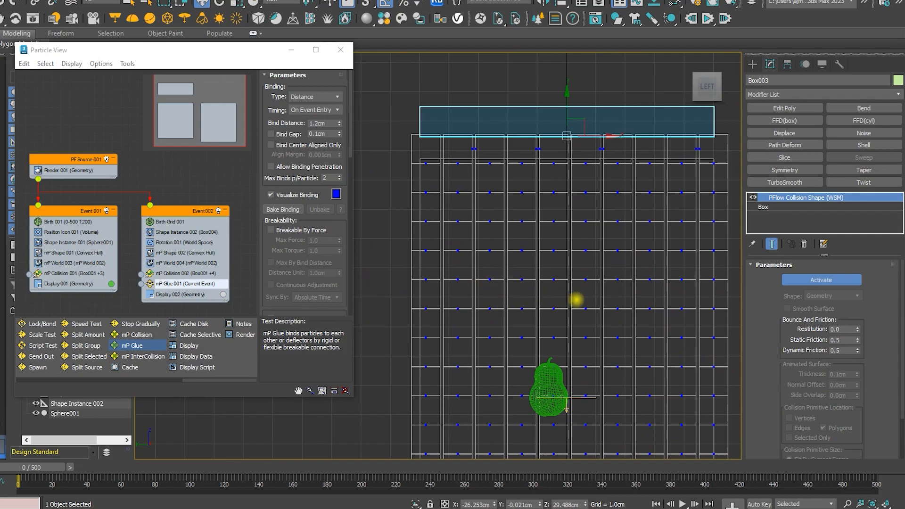
middle_drag(600, 309, 565, 172)
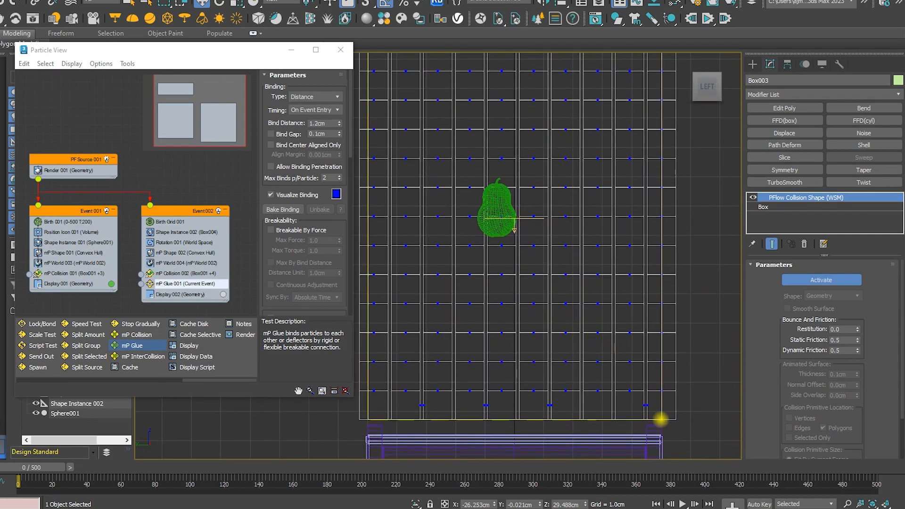
scroll(659, 419, up, 5)
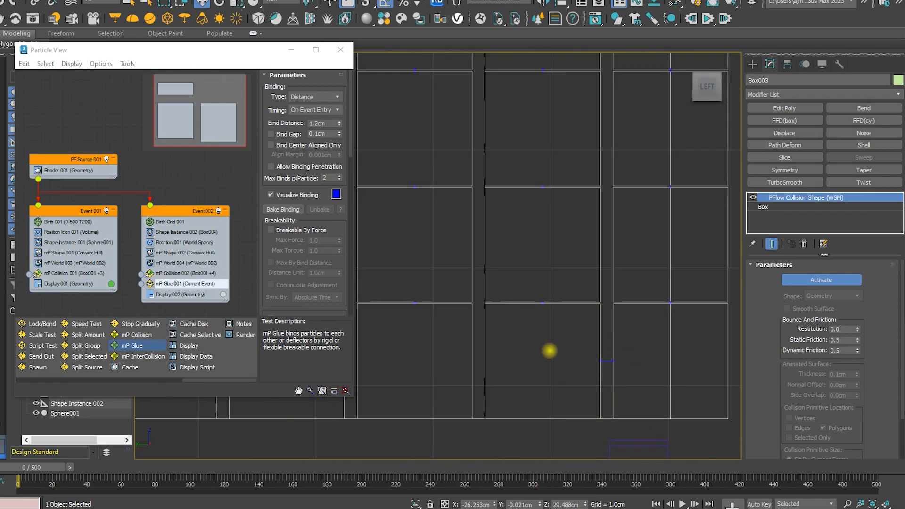
Step: Set the mP Glue bind distance to 1.074 cm and inspect the bindings from the bottom row to the green bar
click(339, 124)
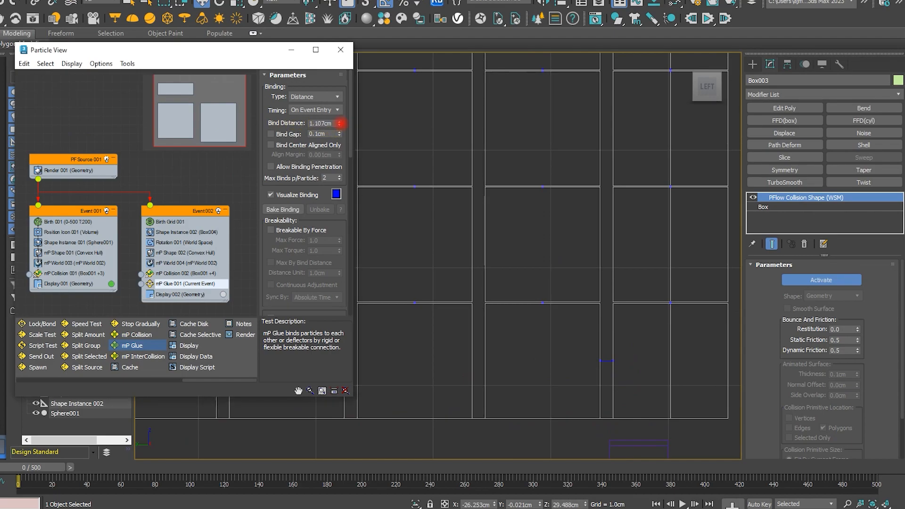
scroll(637, 281, down, 5)
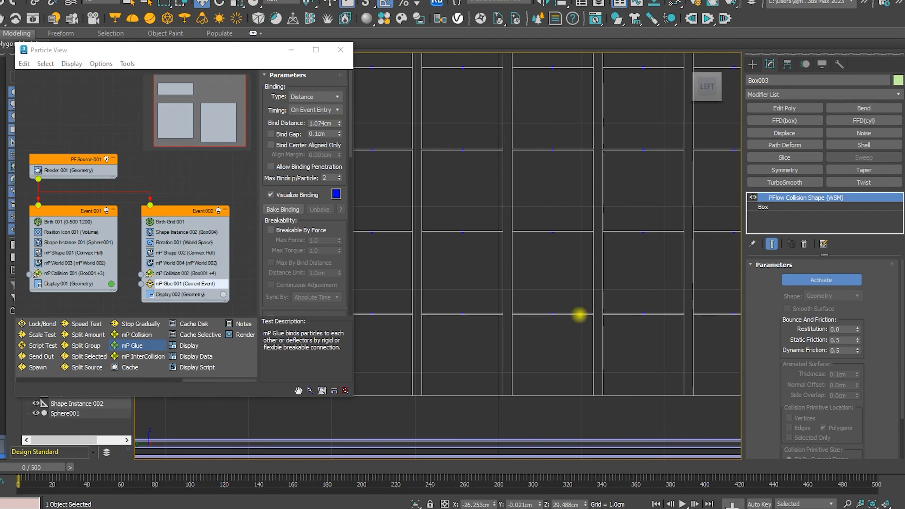
scroll(489, 297, down, 1)
scroll(515, 312, down, 8)
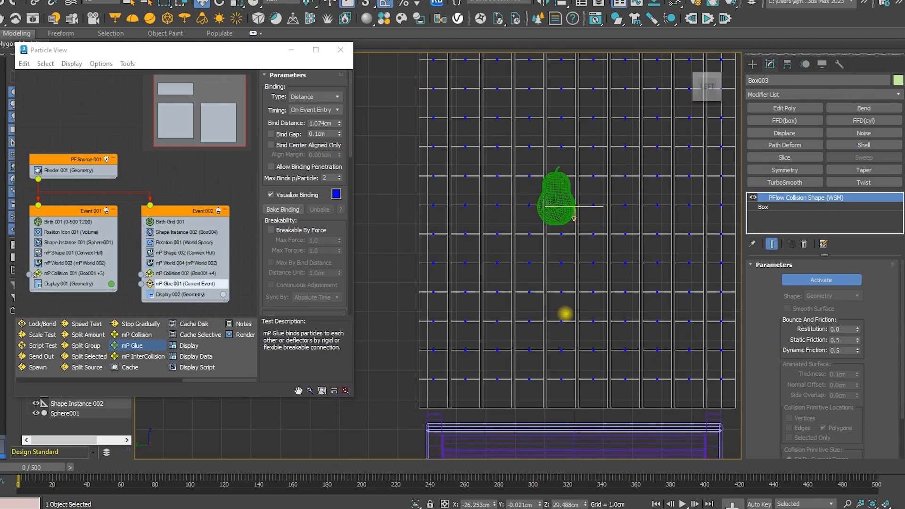
middle_drag(572, 419, 571, 373)
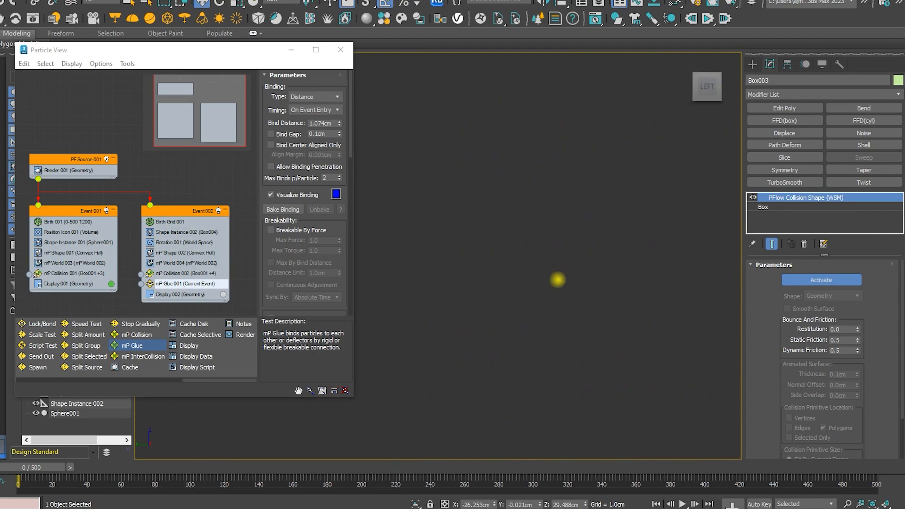
alt+middle_drag(505, 256, 537, 337)
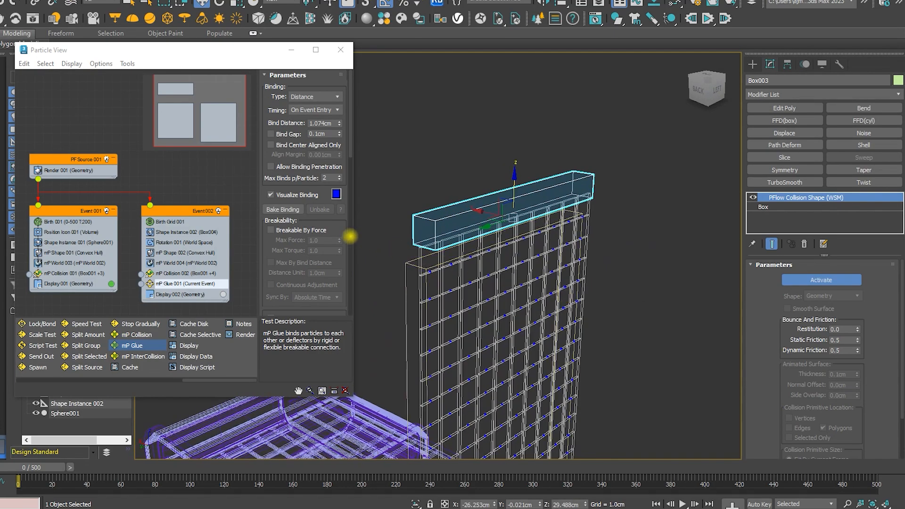
Step: Let the mP Glue test also bind with deflectors and add the green bar Box003 to its deflector list
key(F3)
middle_drag(458, 312, 464, 282)
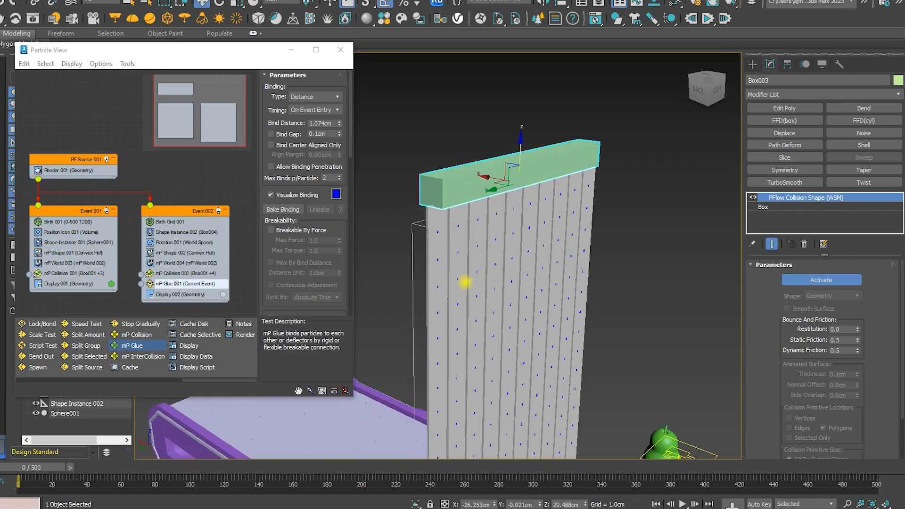
scroll(320, 241, down, 5)
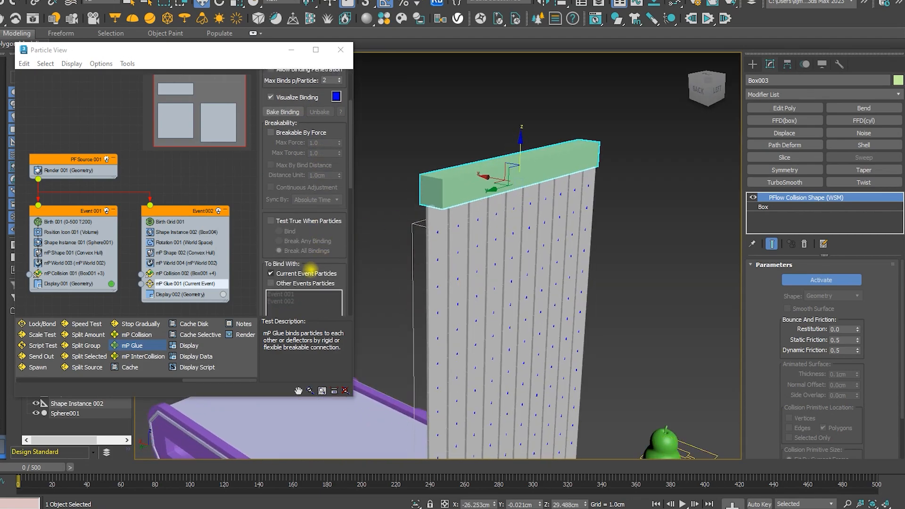
scroll(309, 226, down, 6)
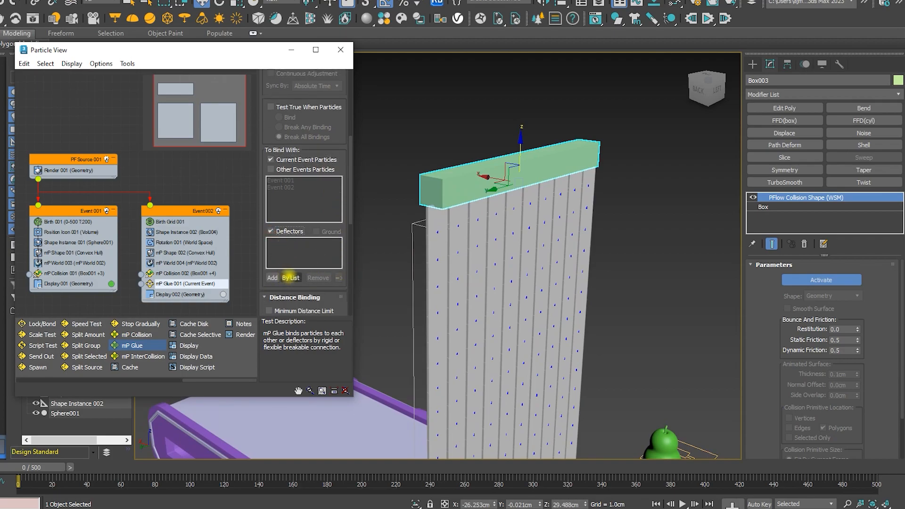
click(432, 192)
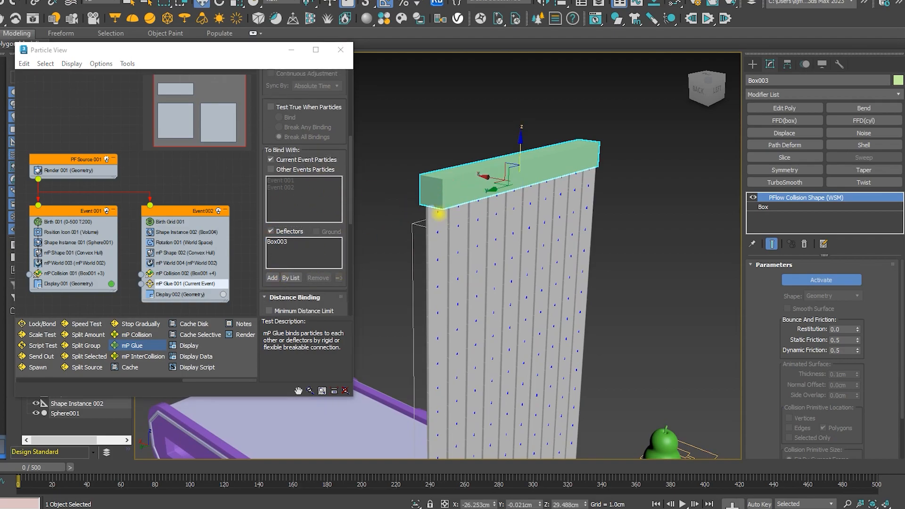
scroll(480, 239, down, 4)
Step: Play the simulation to check how the glued curtain hangs from the bar, and return to the first frame
click(683, 503)
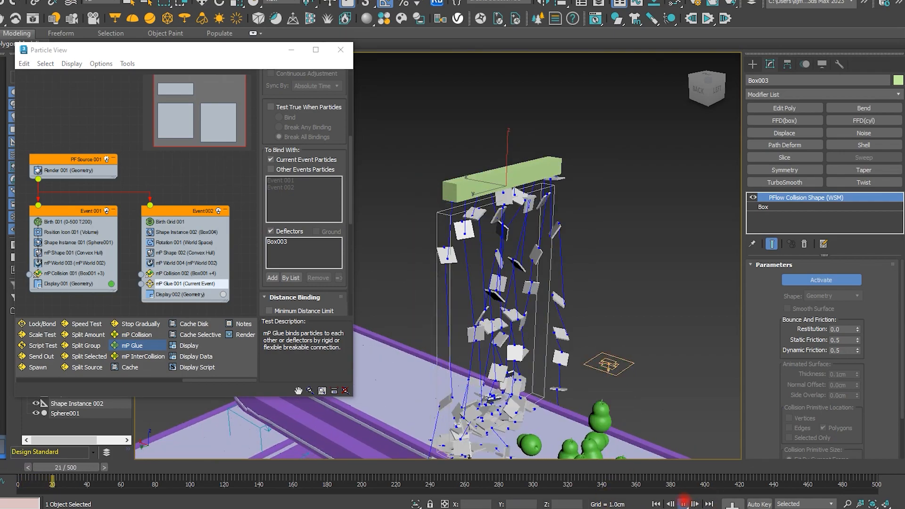
click(683, 503)
click(656, 503)
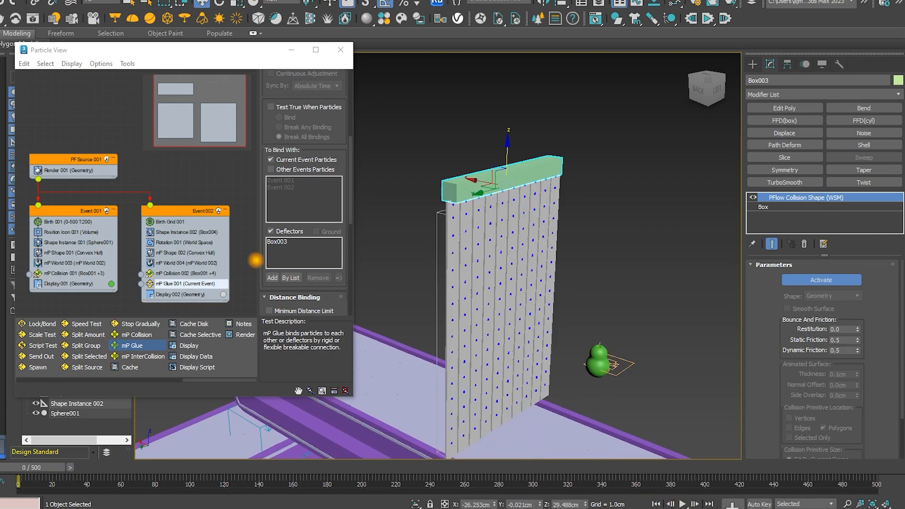
Step: Set the time scale of Event 002's mP World driver to 50% and play the simulation to test the curtain
click(202, 273)
click(202, 263)
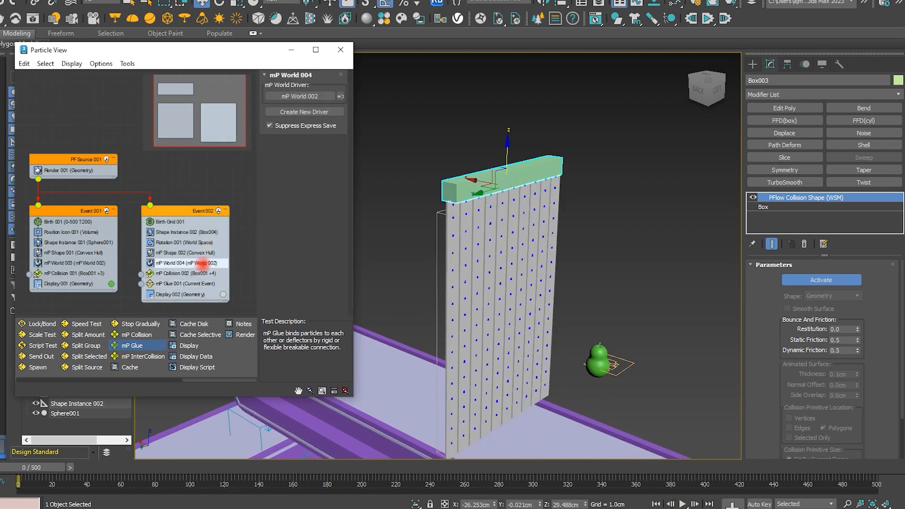
click(340, 96)
scroll(867, 365, down, 5)
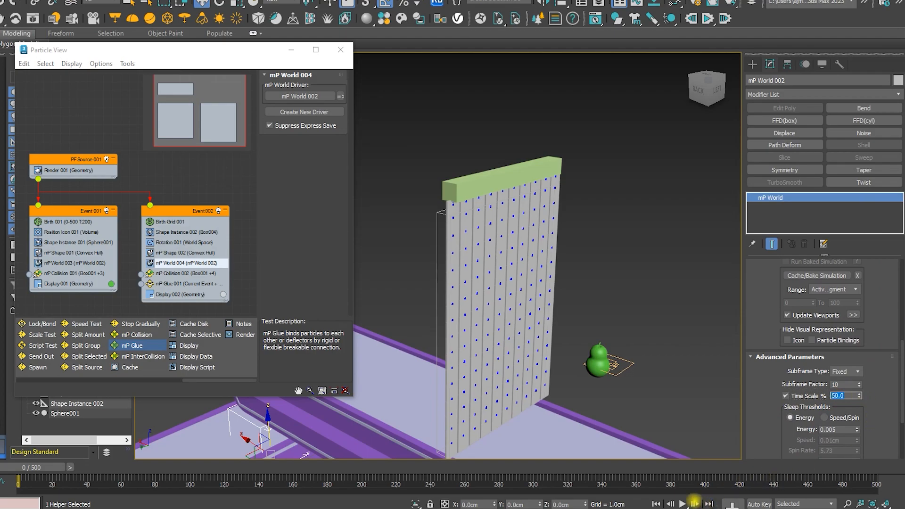
click(680, 504)
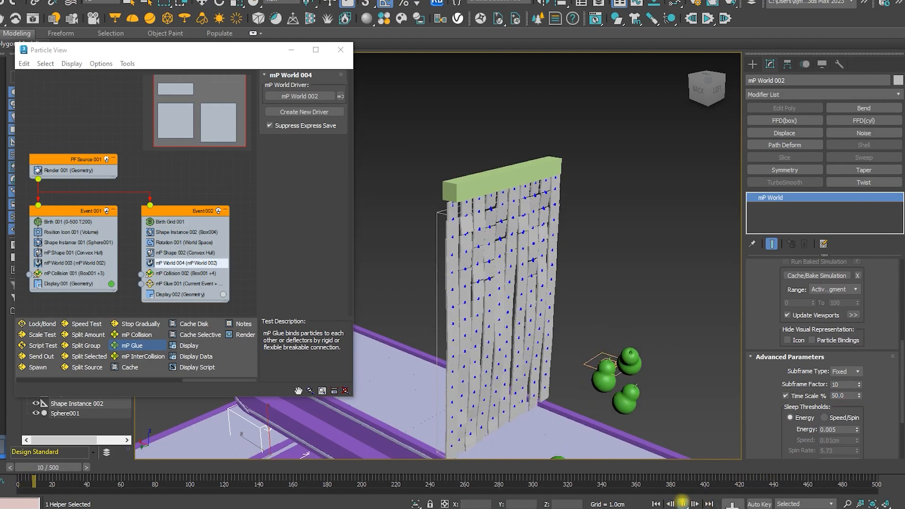
middle_drag(641, 340, 636, 305)
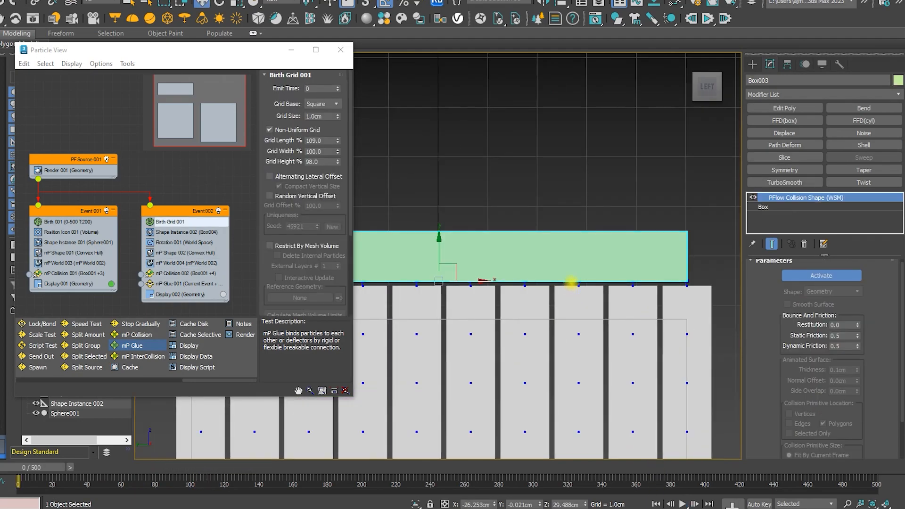
Step: Draw a plane about 15.8 cm long and 10.9 cm wide over the whole curtain in the Left view
scroll(571, 283, down, 3)
middle_drag(575, 319, 574, 227)
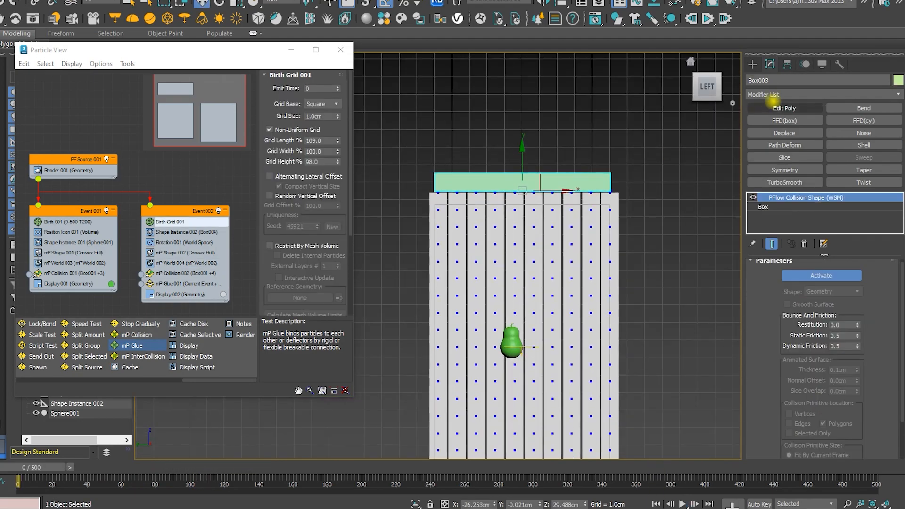
click(752, 64)
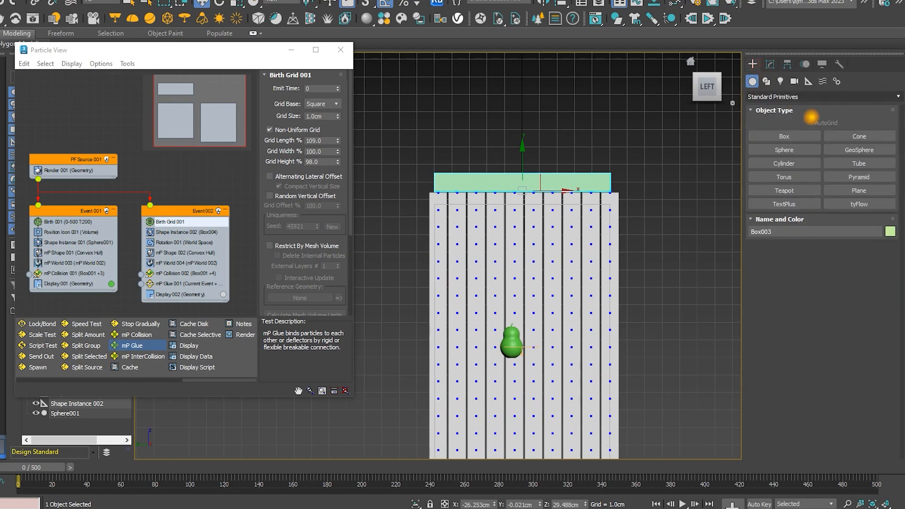
click(858, 190)
middle_drag(480, 264, 456, 200)
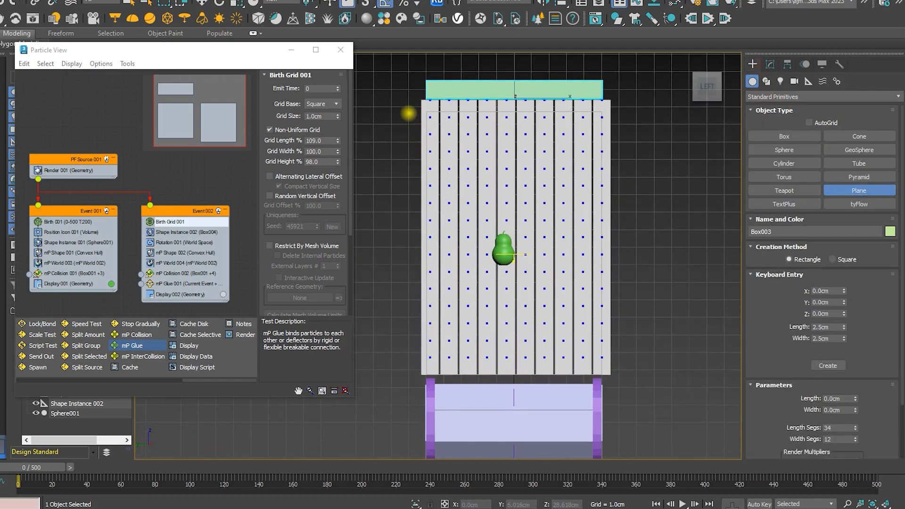
drag(419, 100, 610, 373)
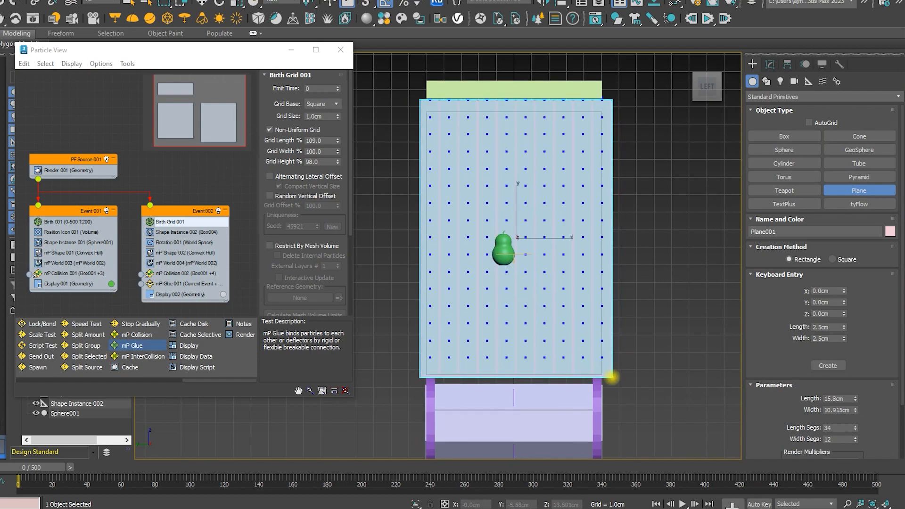
scroll(399, 197, up, 2)
middle_drag(557, 109, 561, 131)
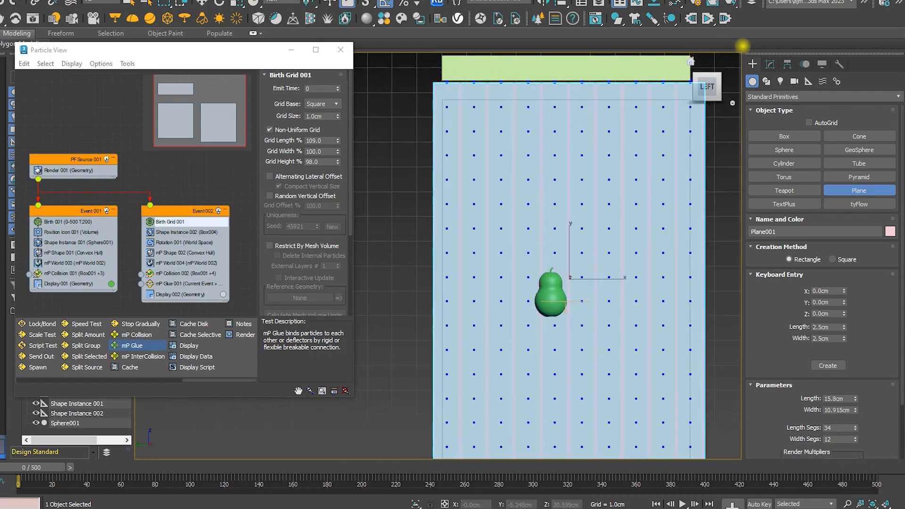
Step: Try a width of 10 cm for the new plane and undo the width change
click(770, 64)
scroll(571, 271, up, 2)
middle_drag(570, 271, 563, 337)
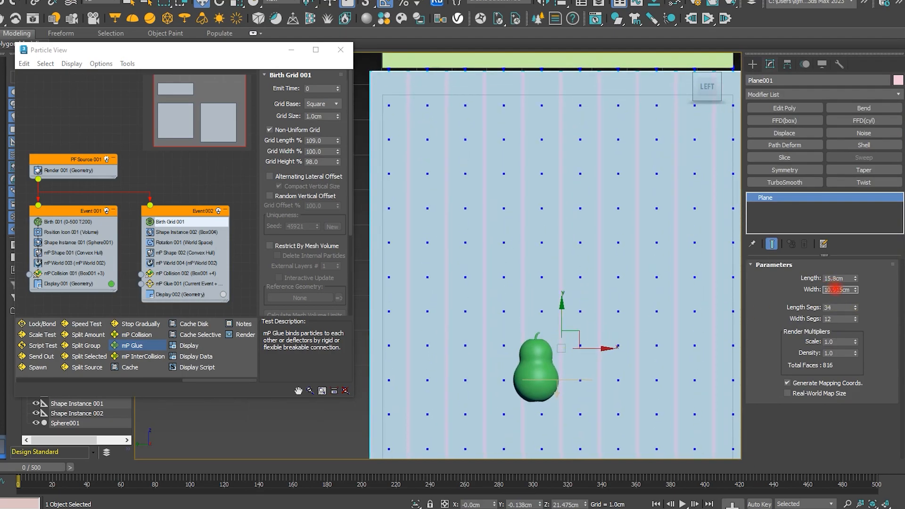
key(Return)
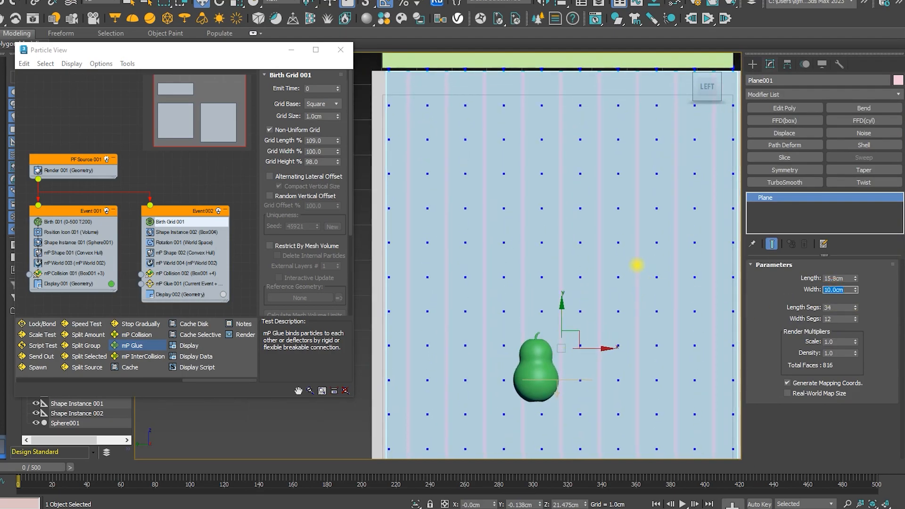
scroll(633, 265, down, 3)
key(ctrl+z)
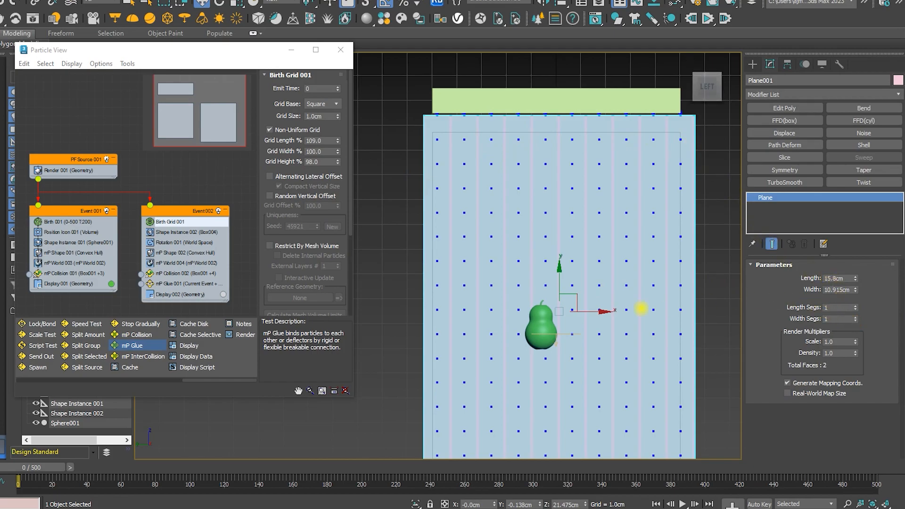
Step: Give the plane 2 length segments and 10 width segments, comparing its columns with the curtain's strips
middle_drag(621, 309, 622, 296)
scroll(573, 256, down, 5)
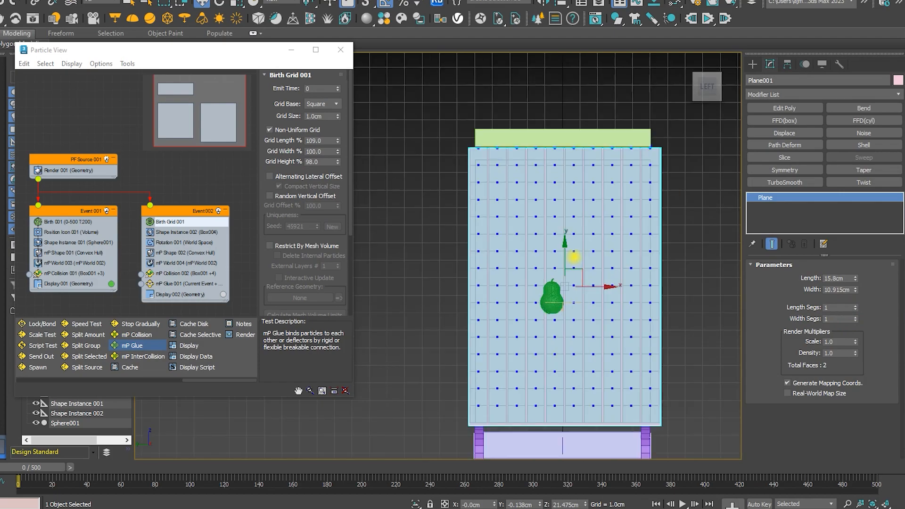
alt+middle_drag(544, 262, 539, 283)
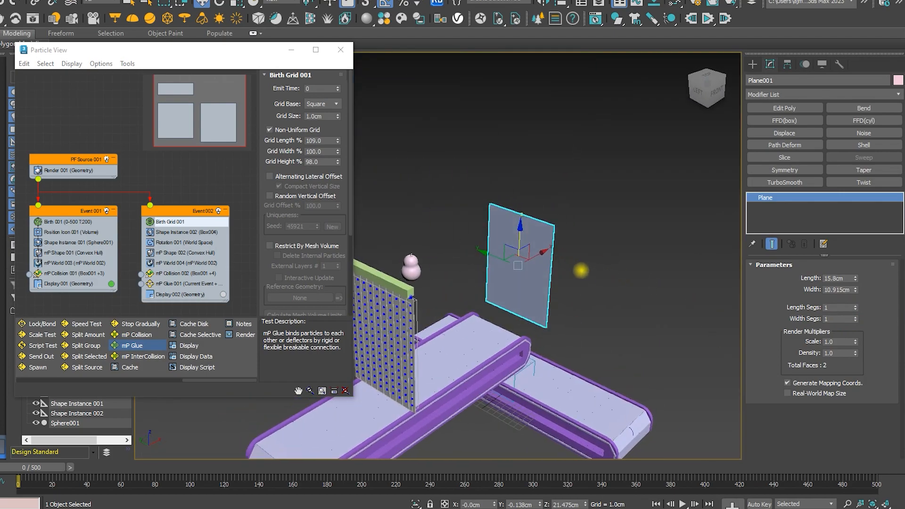
scroll(537, 256, up, 5)
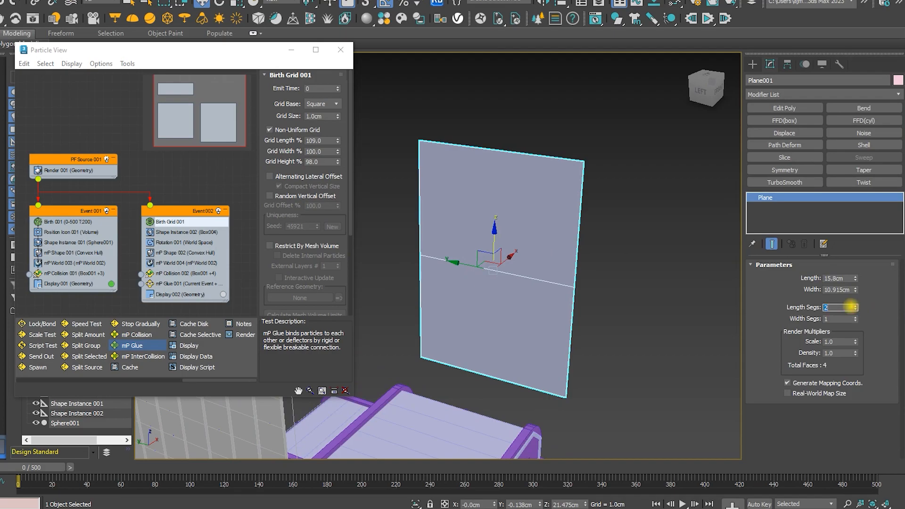
text(0)
key(Return)
alt+middle_drag(537, 338, 488, 200)
click(478, 300)
click(716, 295)
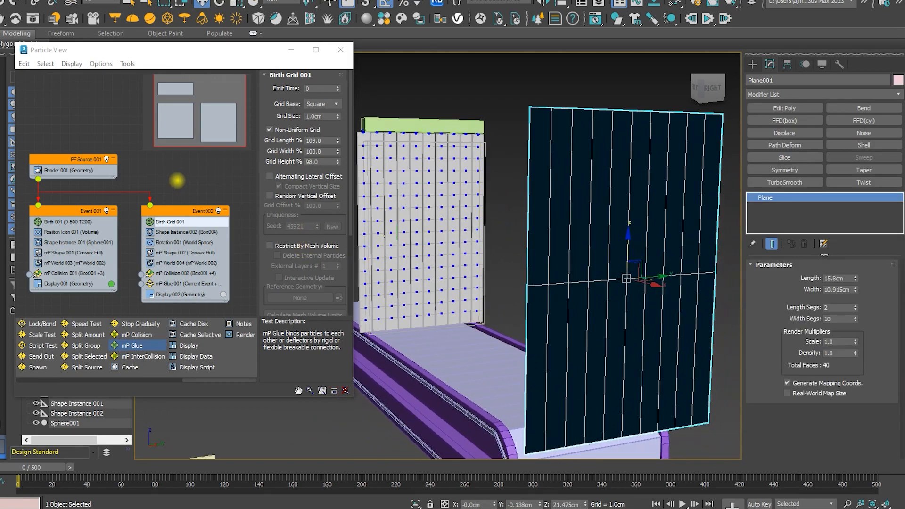
Step: Check the Birth Grid 001 settings and set the plane's length segments to 16
drag(277, 275, 297, 73)
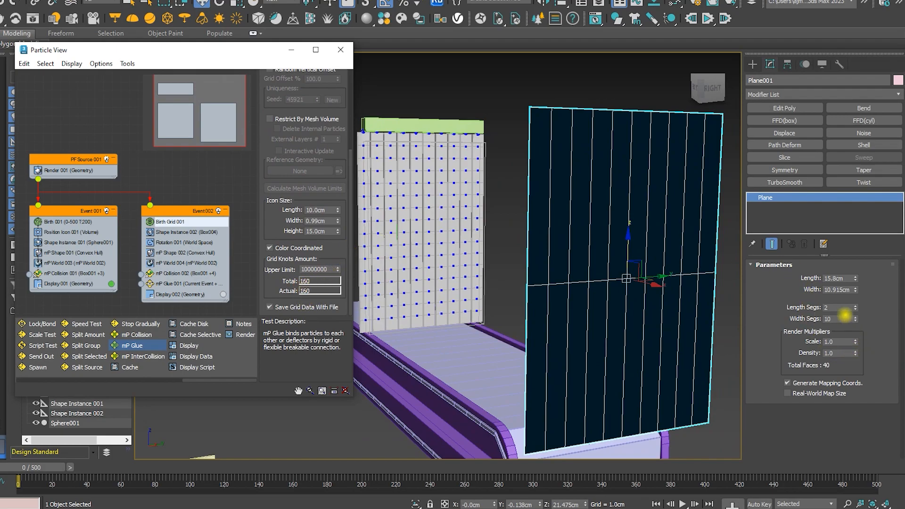
click(839, 307)
text(16)
key(Return)
scroll(584, 232, down, 4)
alt+middle_drag(583, 232, 583, 261)
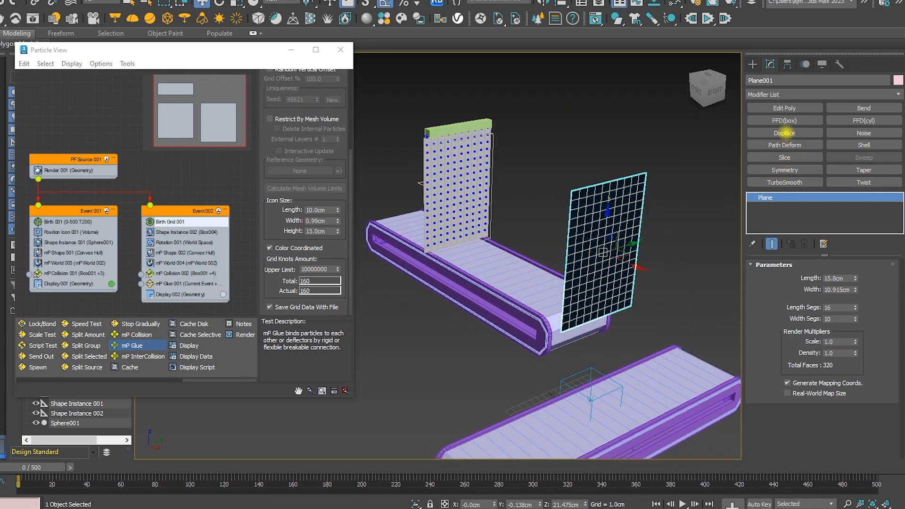
Step: Add an Edit Poly modifier to the plane, select all its vertical edges and split them into separate strips
click(781, 109)
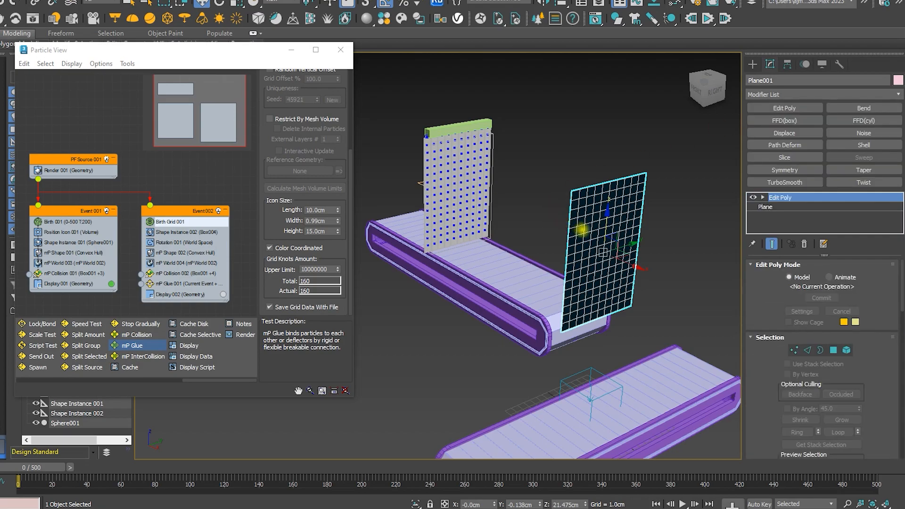
key(4)
alt+middle_drag(628, 239, 692, 238)
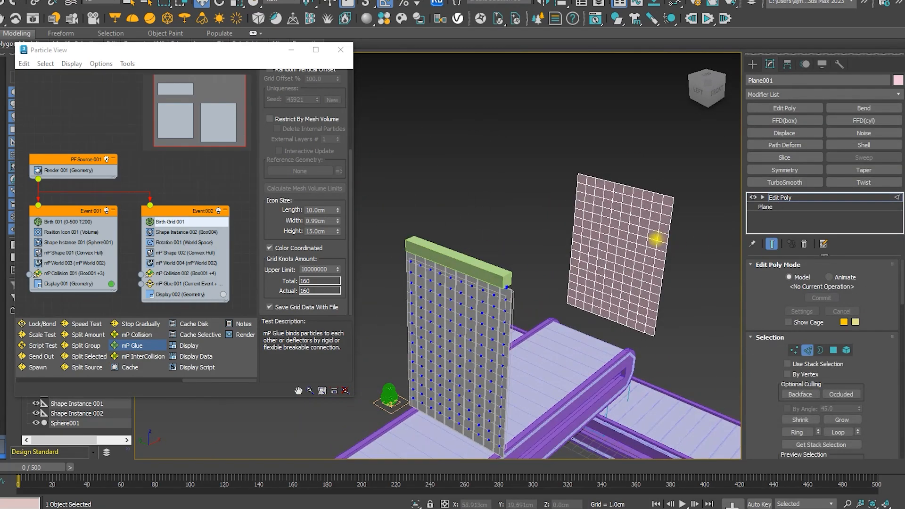
click(655, 239)
scroll(713, 267, up, 4)
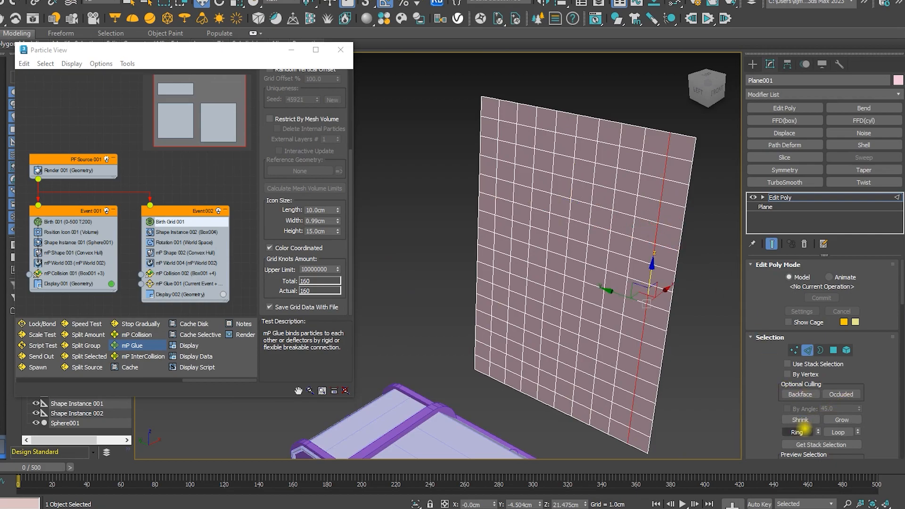
right_click(607, 219)
click(596, 245)
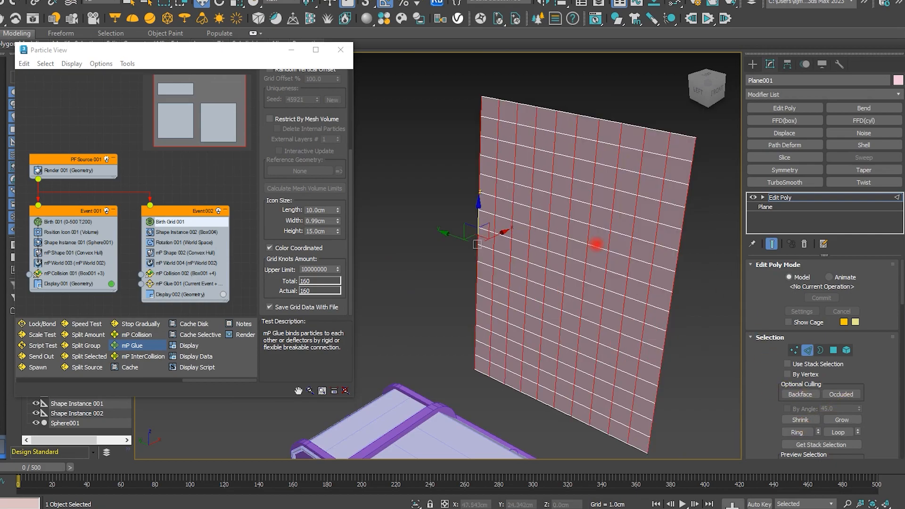
scroll(591, 247, down, 2)
click(896, 199)
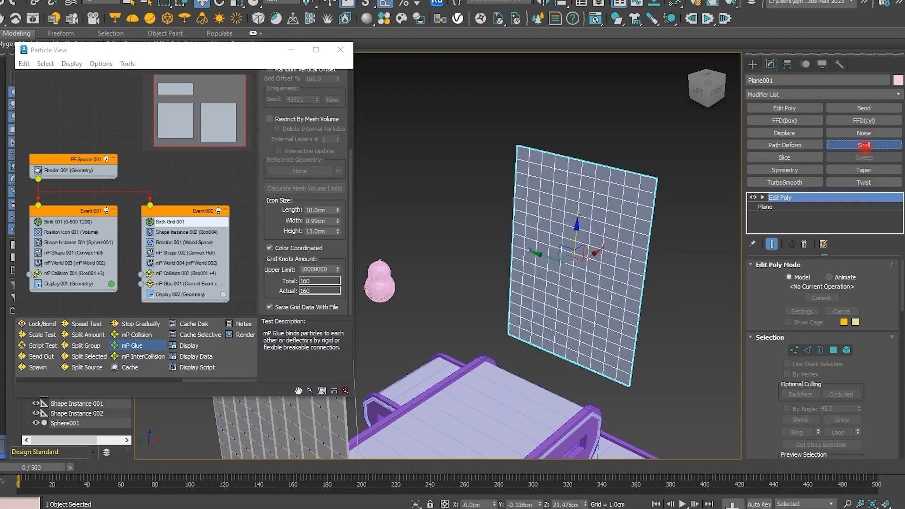
Step: Add a Shell modifier to the plane with an outer amount of 0.2 cm
click(863, 145)
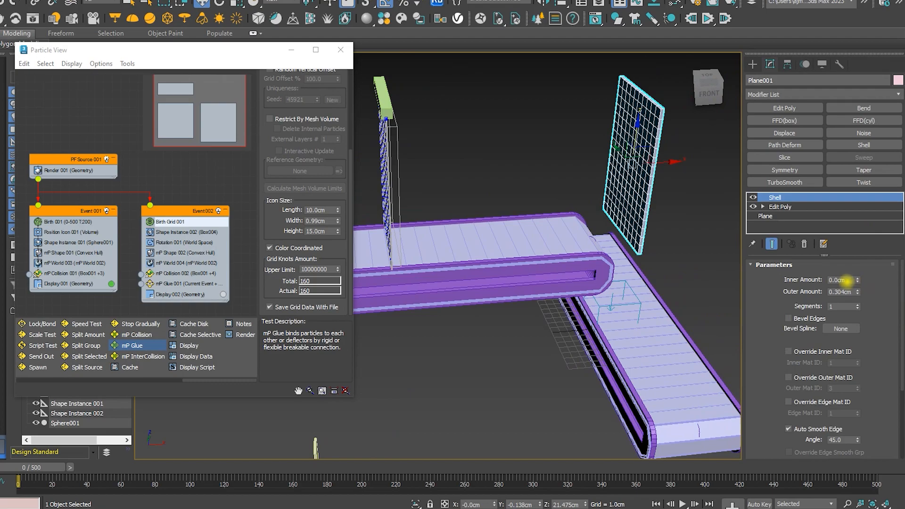
text(0.2)
key(Return)
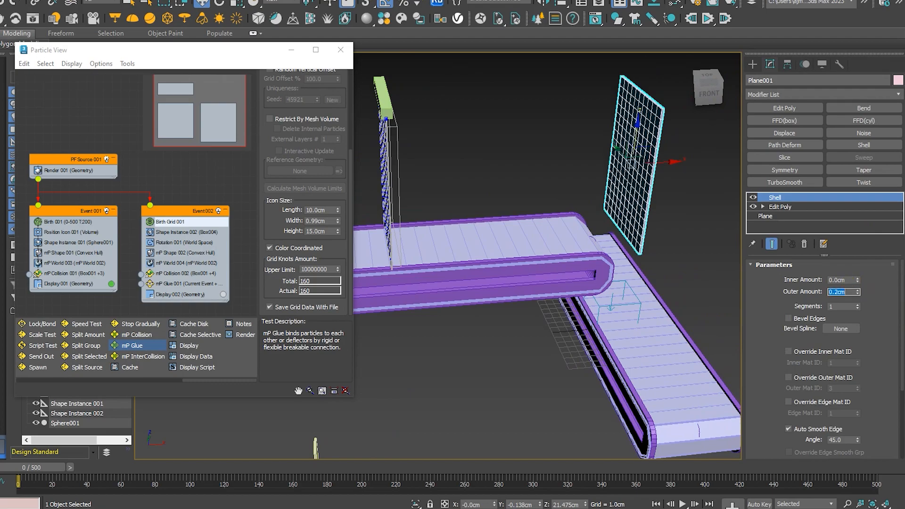
Step: Align the plane to the green bar Box003 in X and Y only, center to center
alt+middle_drag(687, 204, 550, 225)
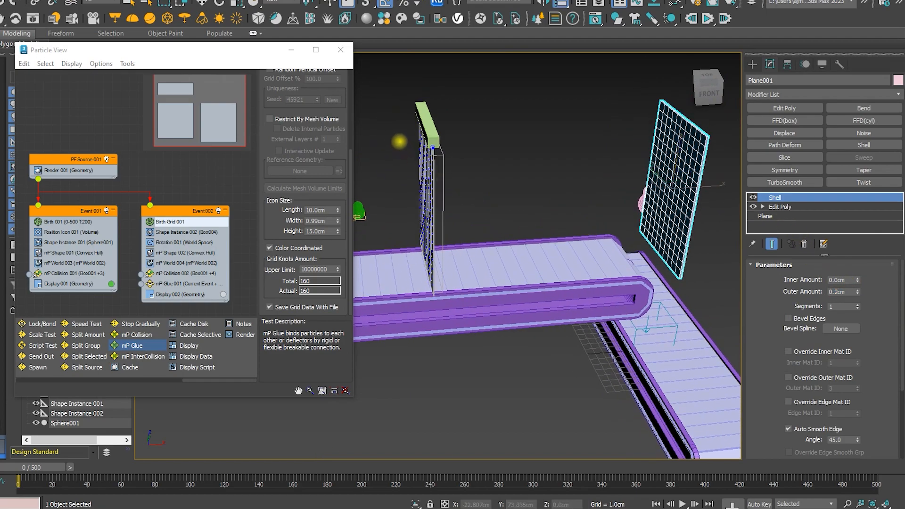
key(alt+a)
click(427, 121)
click(457, 215)
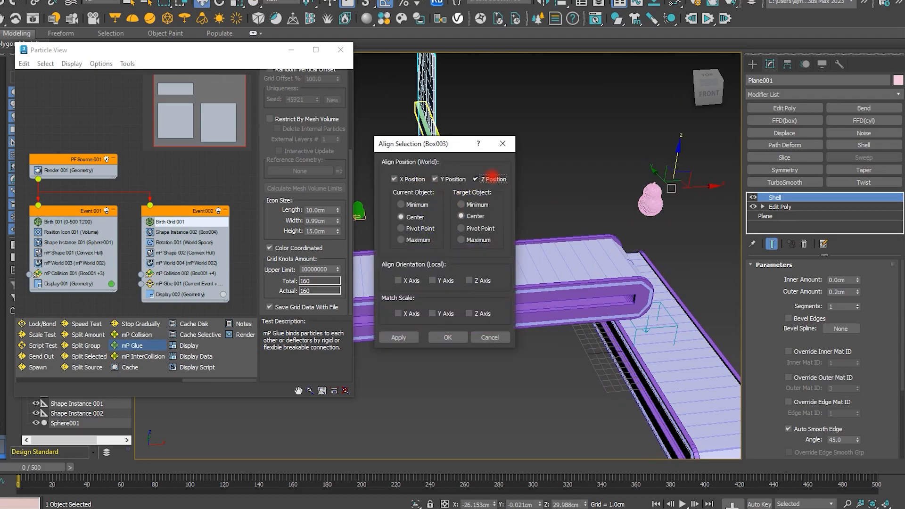
click(490, 179)
click(448, 337)
Step: Shift the plane along X in the front view to line up with the strip particles and set the Shell outer amount to 0.112 cm
scroll(494, 203, up, 8)
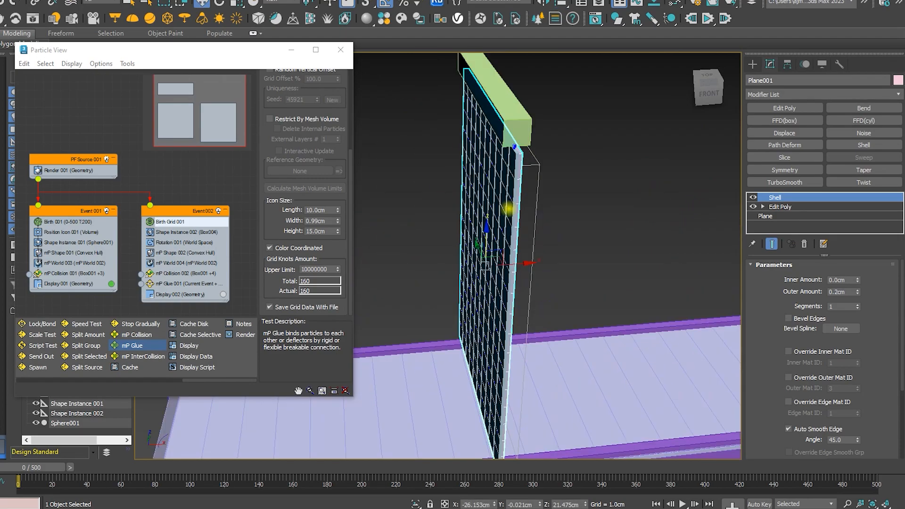
key(l)
scroll(496, 190, up, 3)
scroll(499, 190, down, 2)
middle_drag(500, 190, 624, 275)
key(f)
key(z)
scroll(549, 272, up, 4)
scroll(498, 309, up, 5)
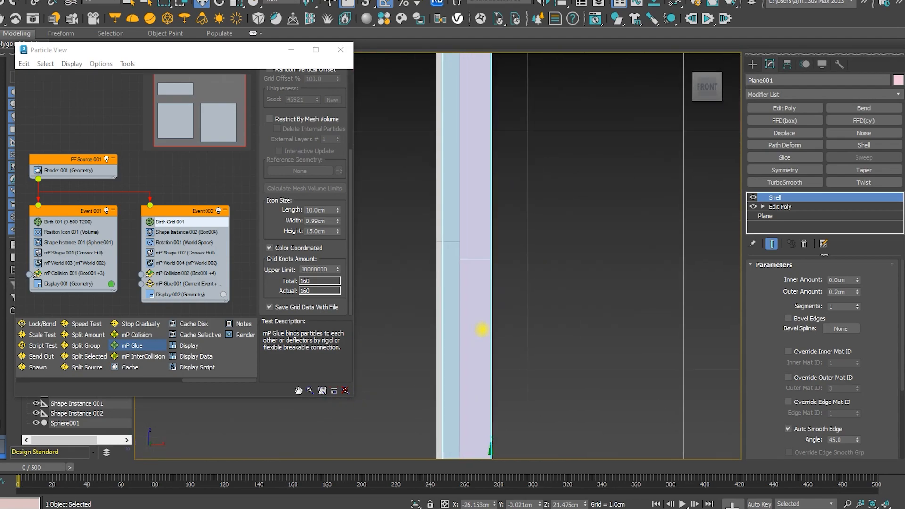
drag(529, 366, 499, 347)
drag(856, 292, 883, 348)
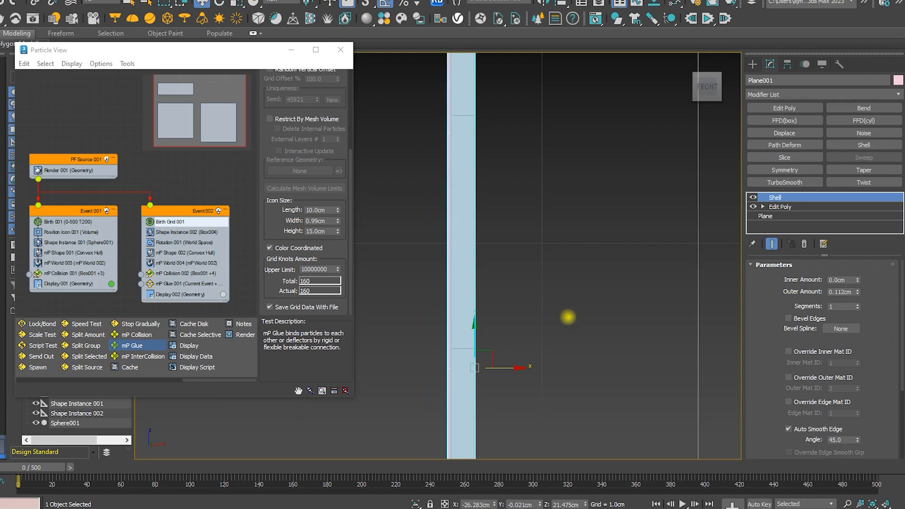
click(629, 329)
Step: Add a Particle Skinner modifier to the plane on top of its Shell modifier
alt+middle_drag(627, 328, 564, 305)
alt+middle_drag(520, 282, 542, 254)
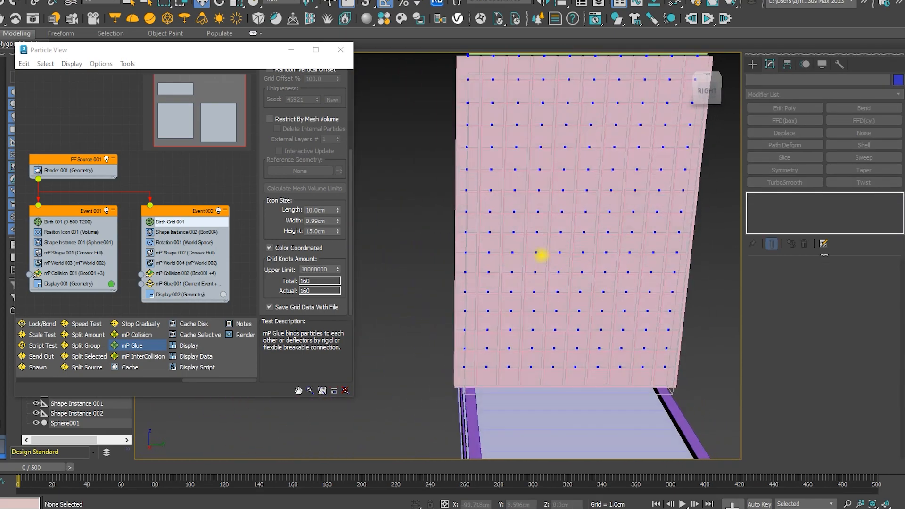
click(630, 199)
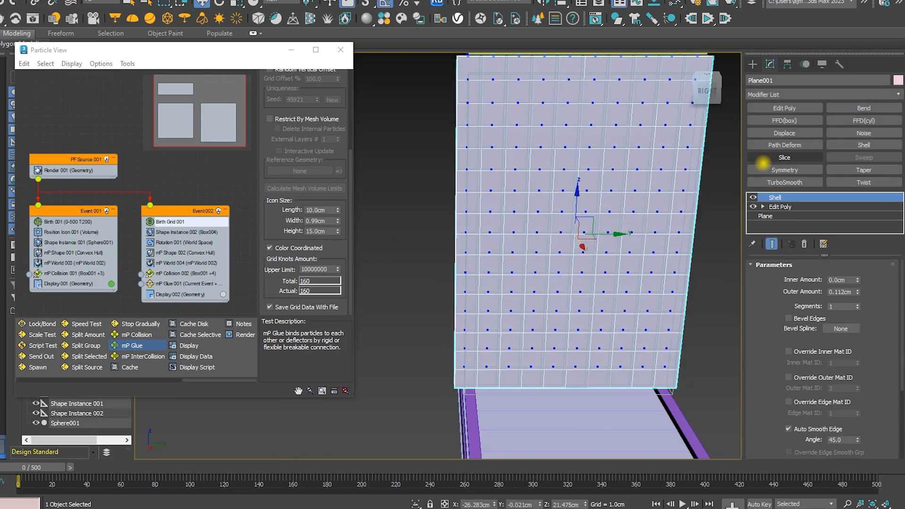
click(795, 93)
text(par)
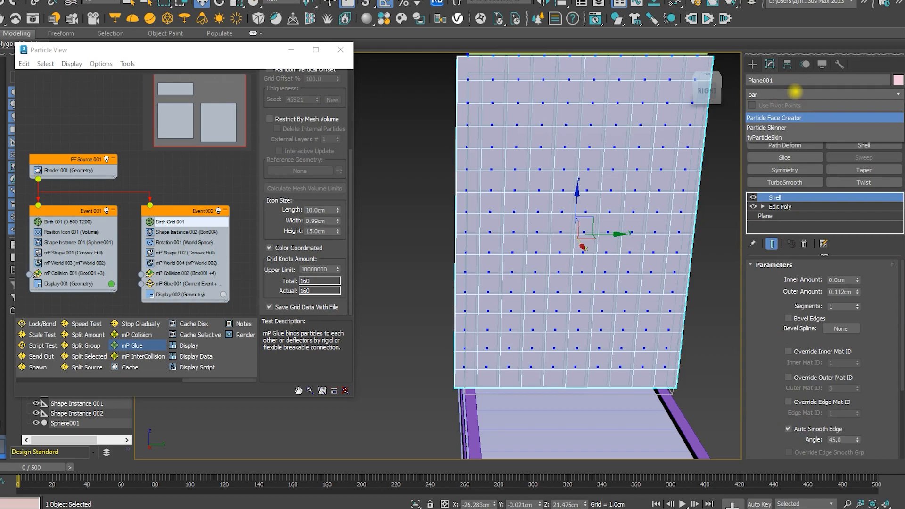
key(Down)
key(Return)
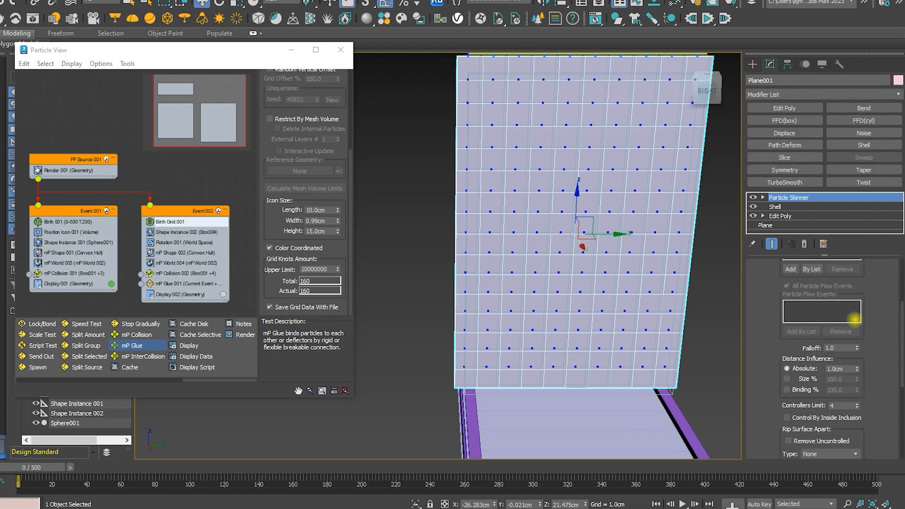
Step: Assign PF Source 001 as the Particle Skinner's particle flow system and activate the skinning
scroll(858, 319, up, 2)
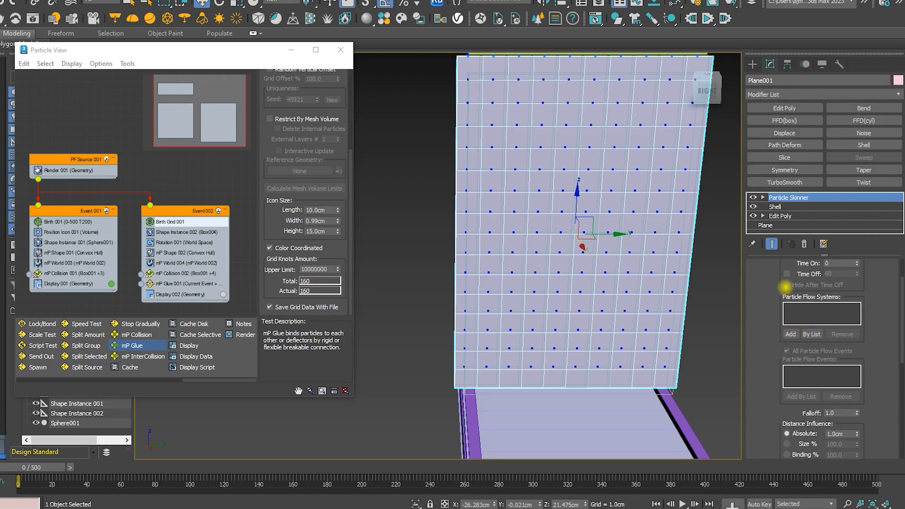
scroll(785, 286, up, 1)
click(811, 381)
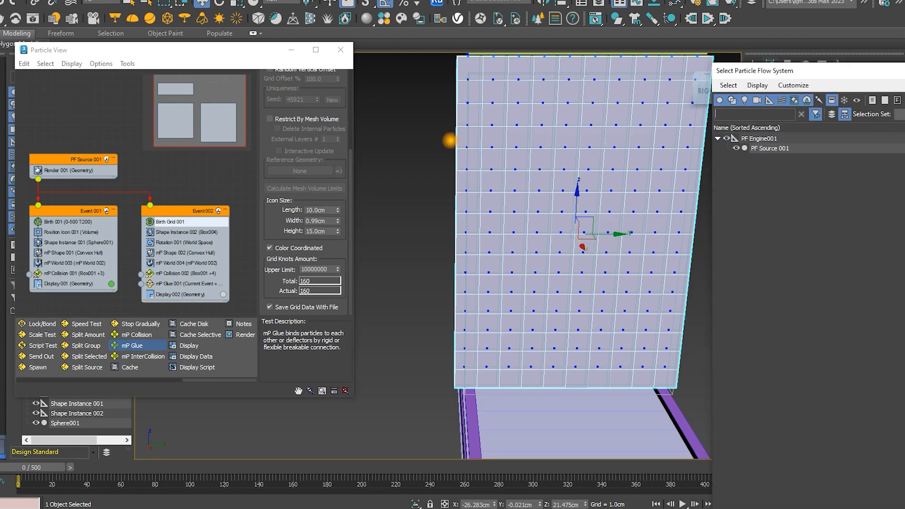
double_click(769, 147)
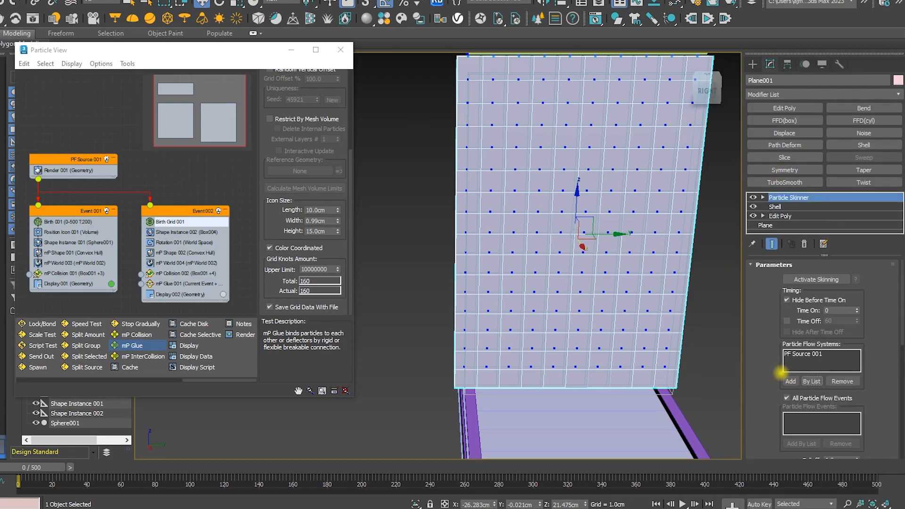
click(808, 276)
Step: Play the simulation to frame 61 and examine up close how the skinned strips follow the particles, with edged faces turned off
scroll(531, 227, down, 4)
alt+middle_drag(533, 264, 555, 253)
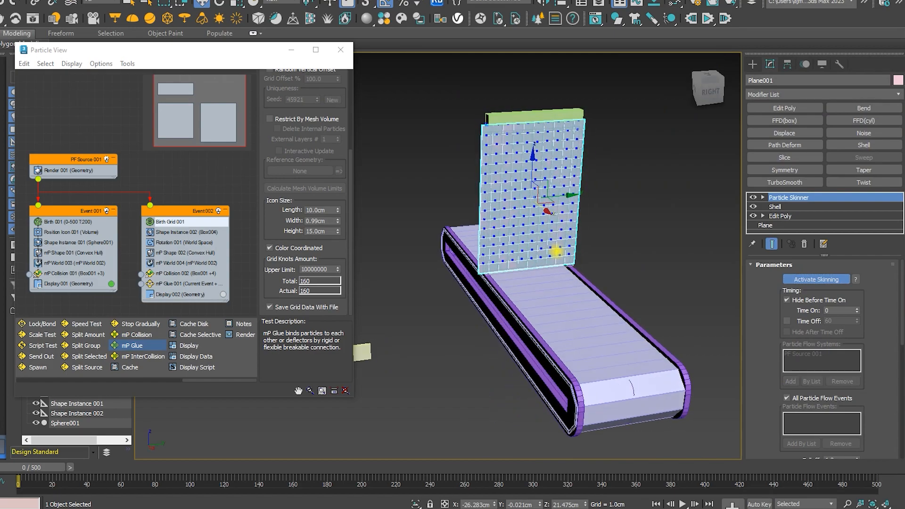
click(683, 503)
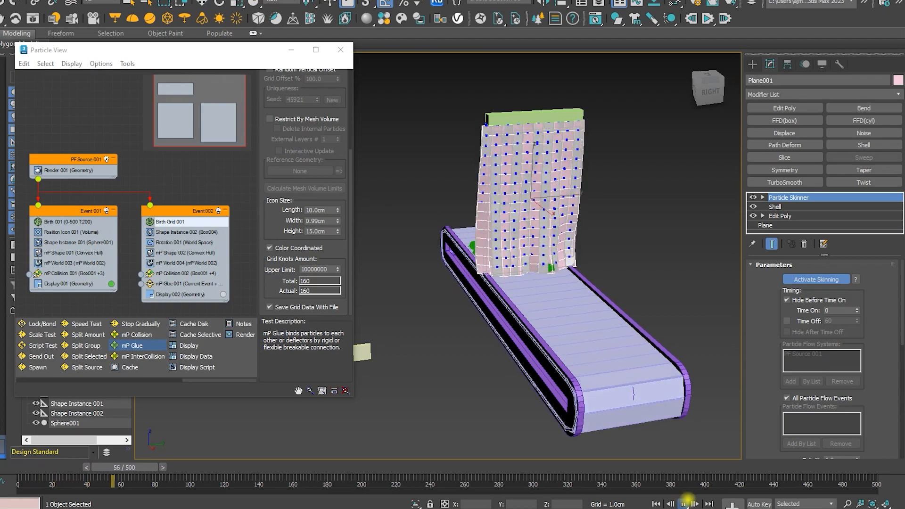
click(683, 504)
scroll(551, 249, up, 10)
middle_drag(551, 248, 493, 258)
key(F4)
Step: Enable Control By Inside Inclusion in the plane's Particle Skinner modifier
drag(761, 363, 762, 226)
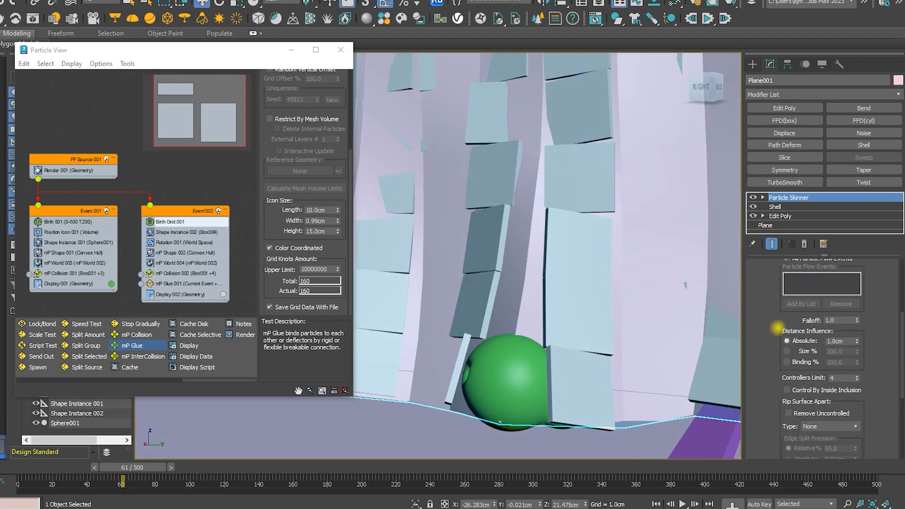
scroll(765, 375, down, 5)
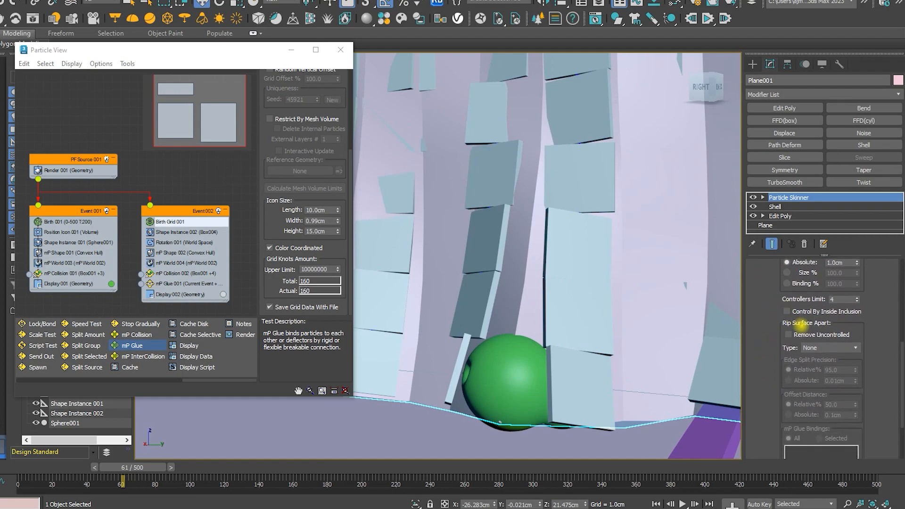
drag(774, 302, 806, 325)
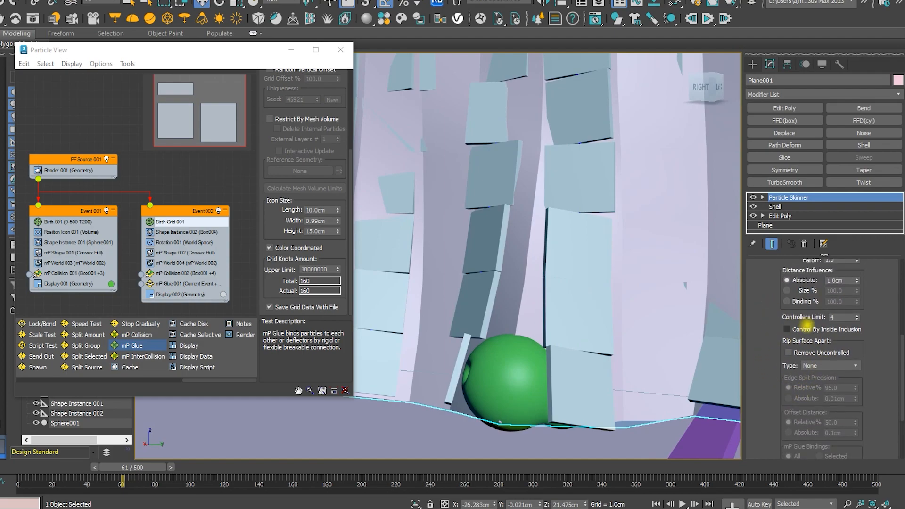
click(806, 329)
alt+middle_drag(549, 310, 542, 348)
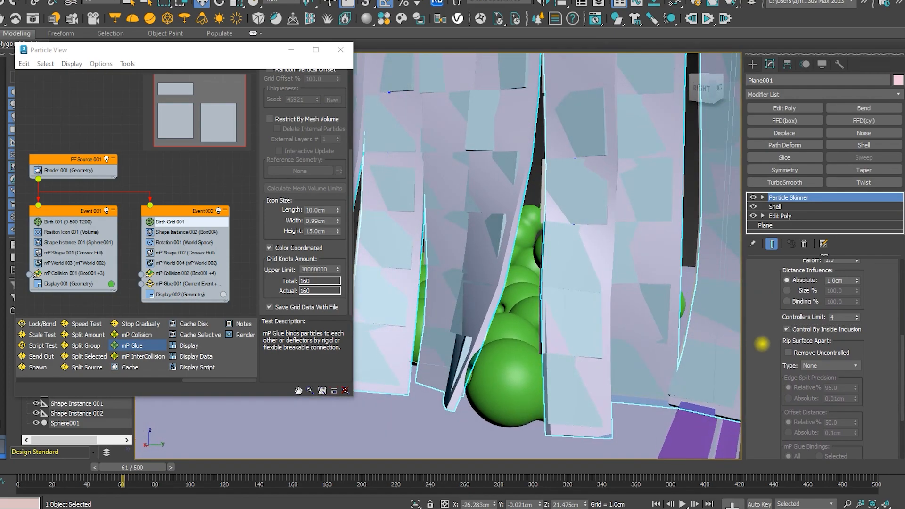
click(786, 329)
click(786, 328)
Step: Replay the simulation from frame 0 and examine how the skinned curtain strips react to the passing pears
scroll(595, 299, down, 8)
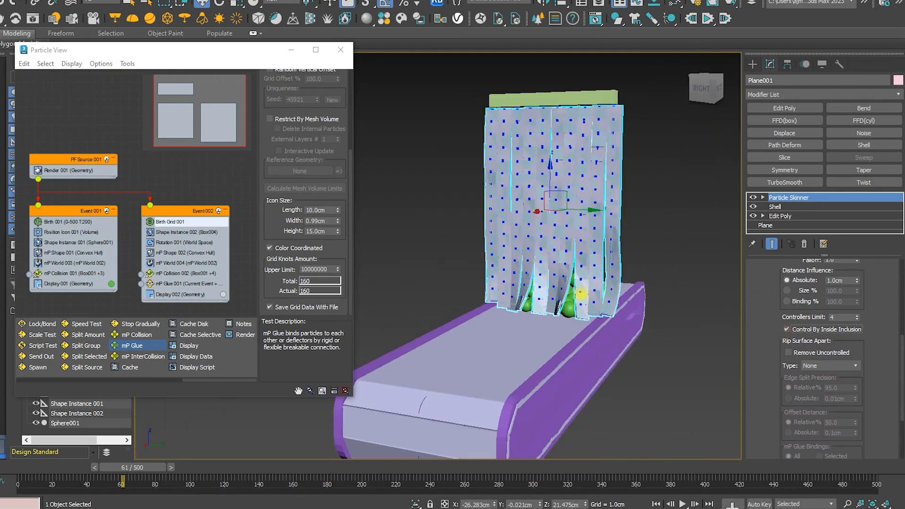
alt+middle_drag(585, 297, 619, 308)
click(655, 503)
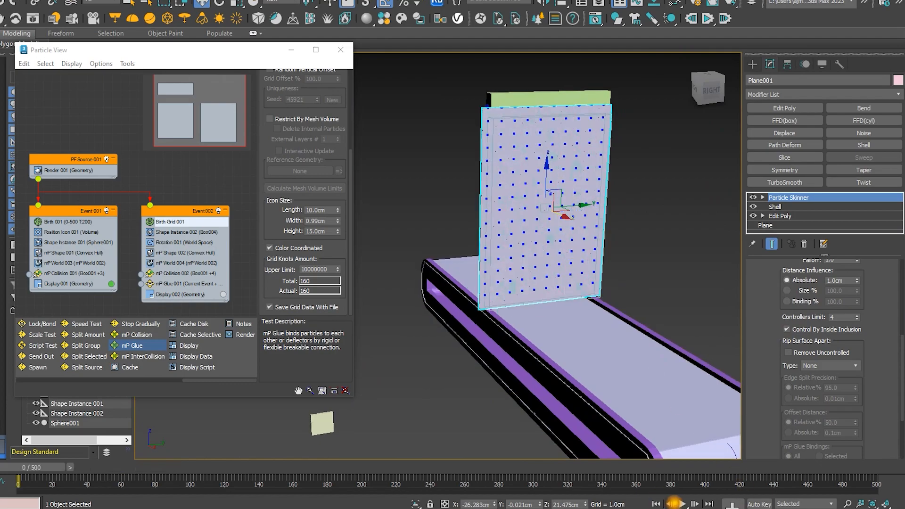
click(683, 503)
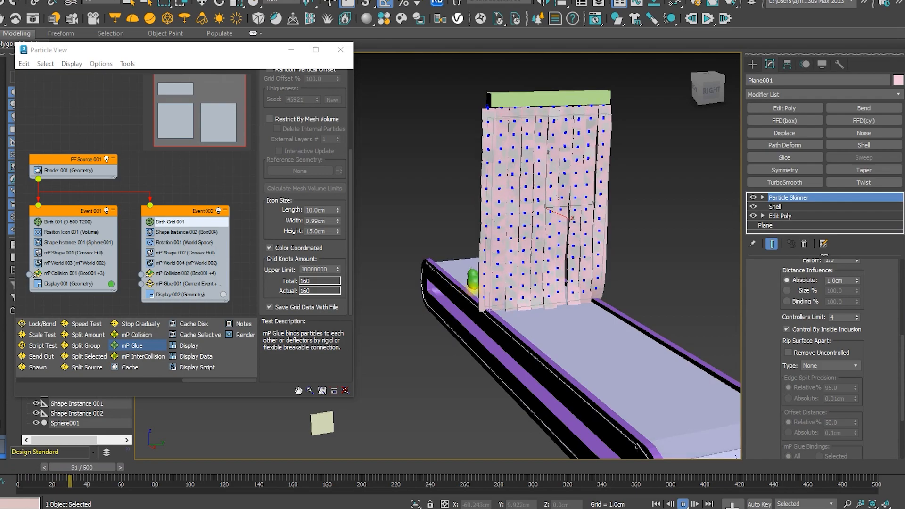
scroll(497, 289, up, 5)
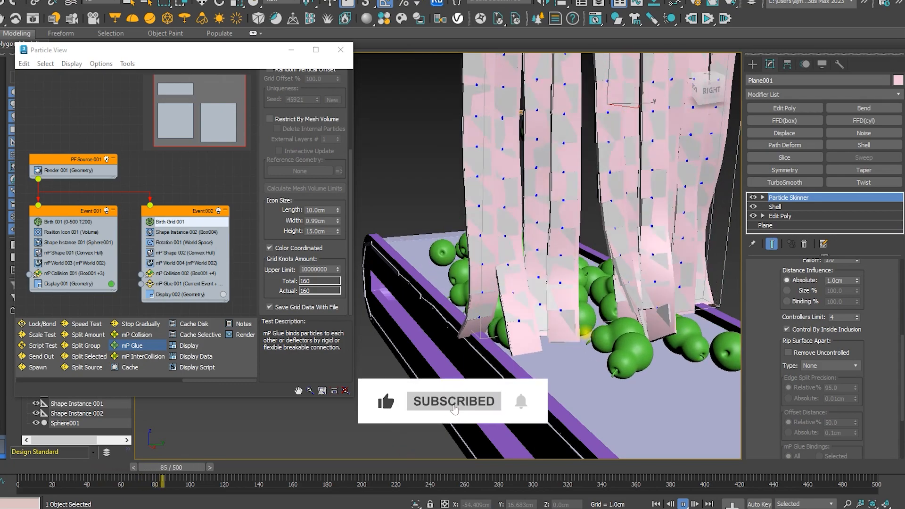
middle_drag(586, 333, 526, 321)
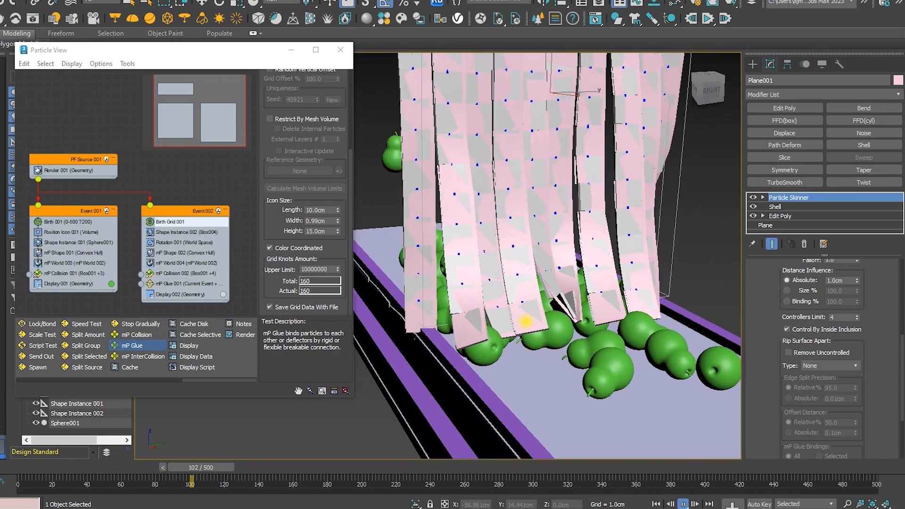